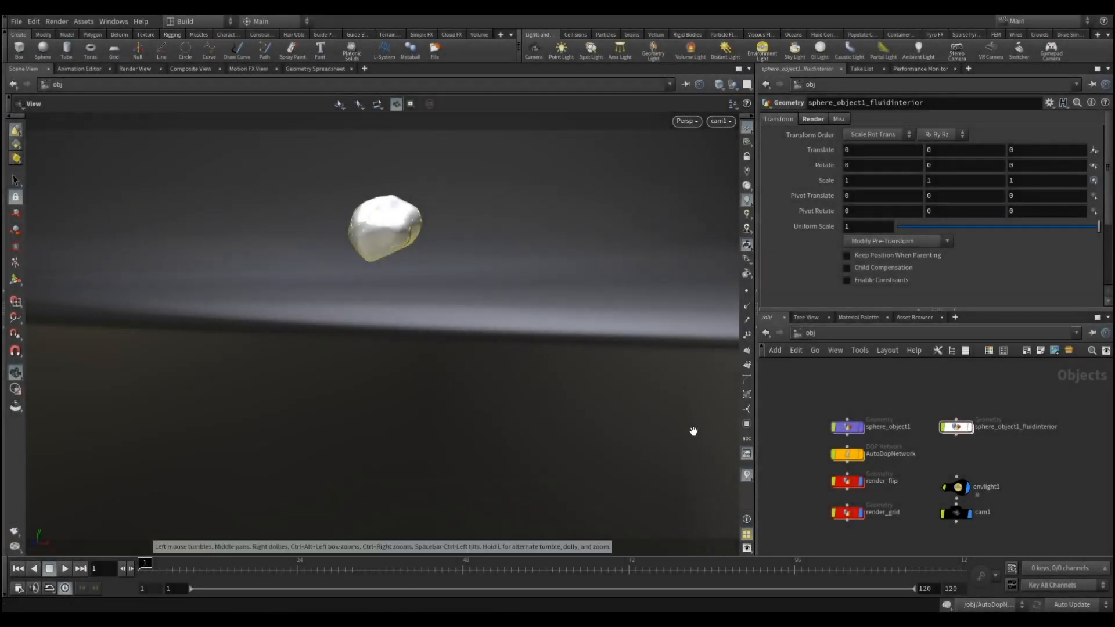
Play back the fluid simulation and stop it.
scroll(915, 468, up, 4)
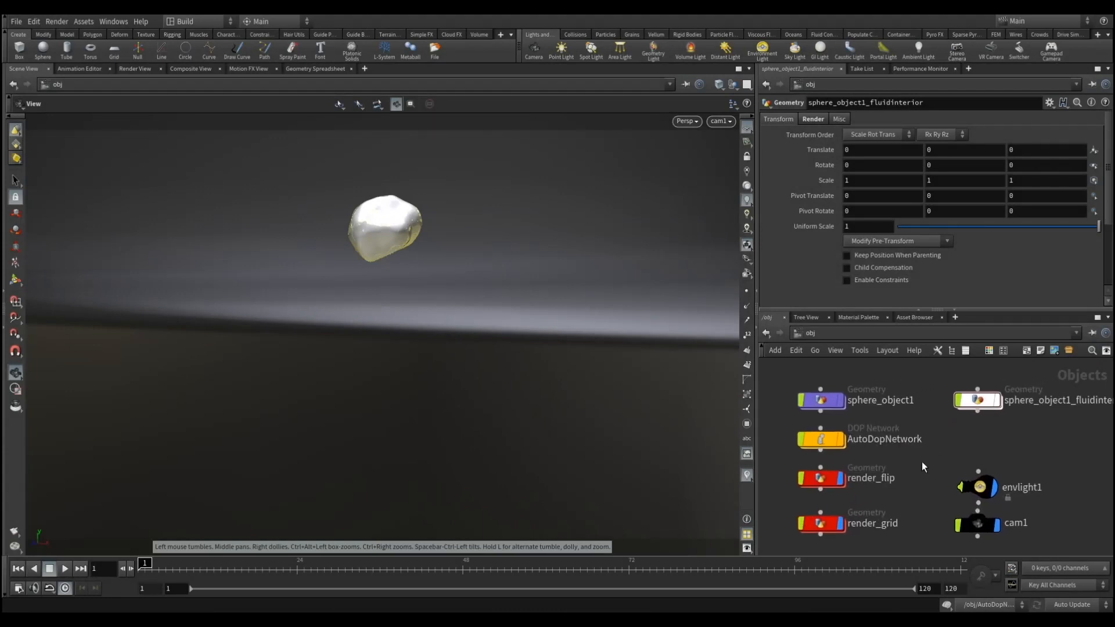
scroll(921, 462, down, 2)
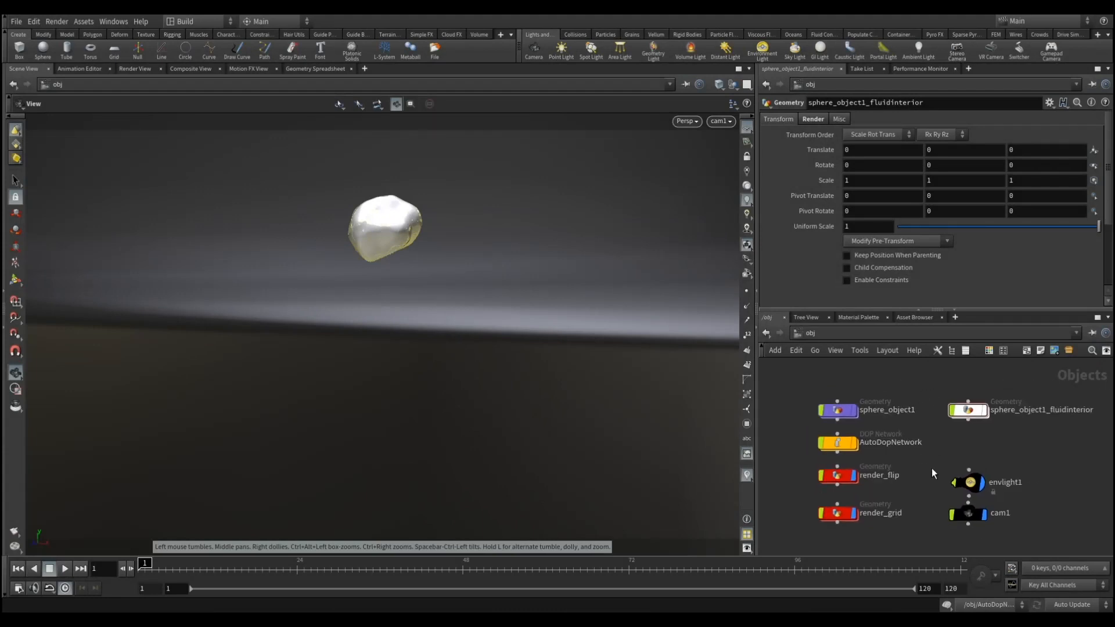
click(62, 570)
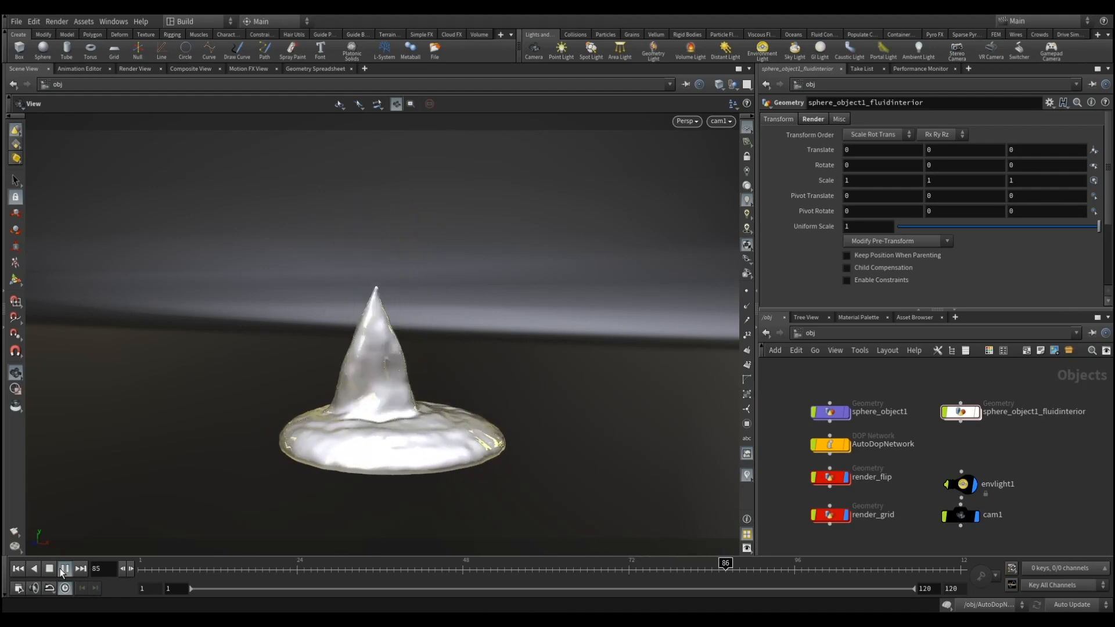
click(60, 568)
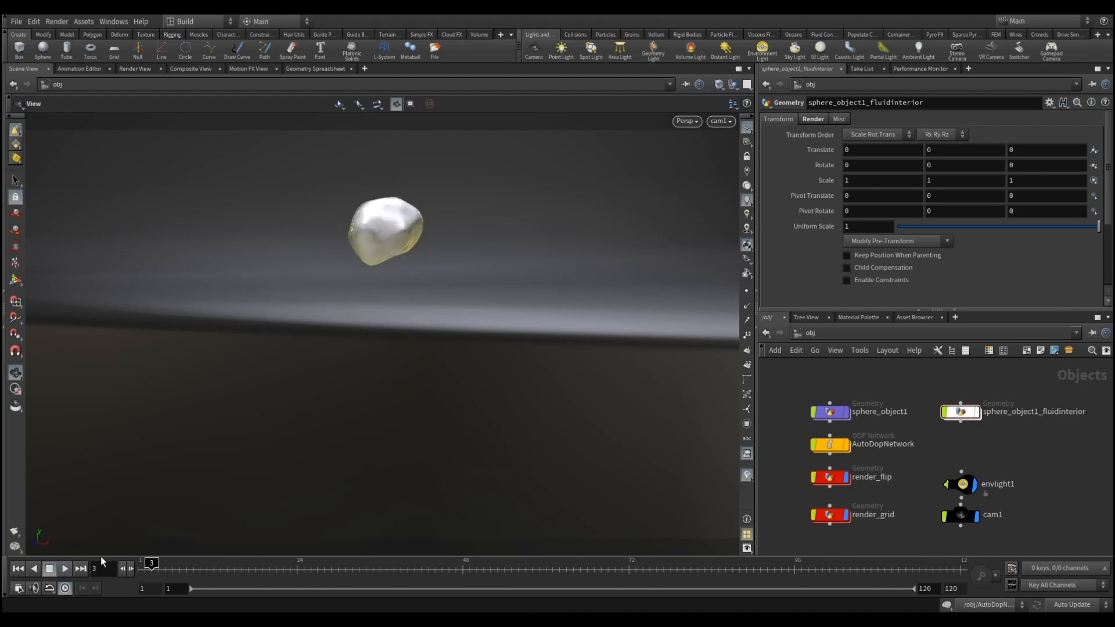
Open sphere_object1's network and display the sphere1 and mountain1 outputs in turn.
click(831, 414)
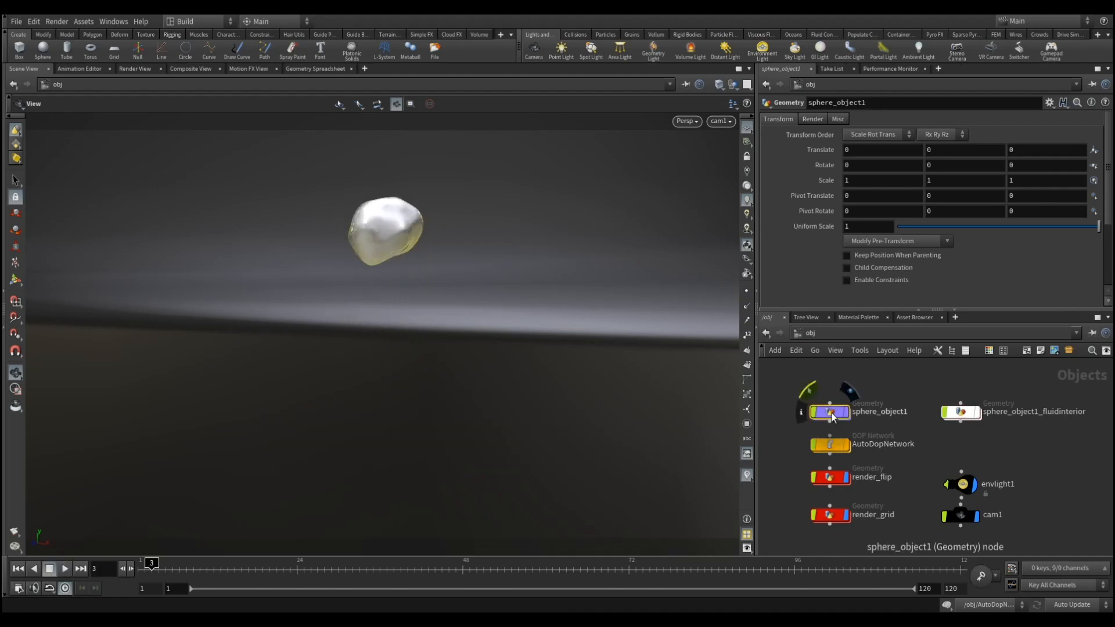
double_click(831, 413)
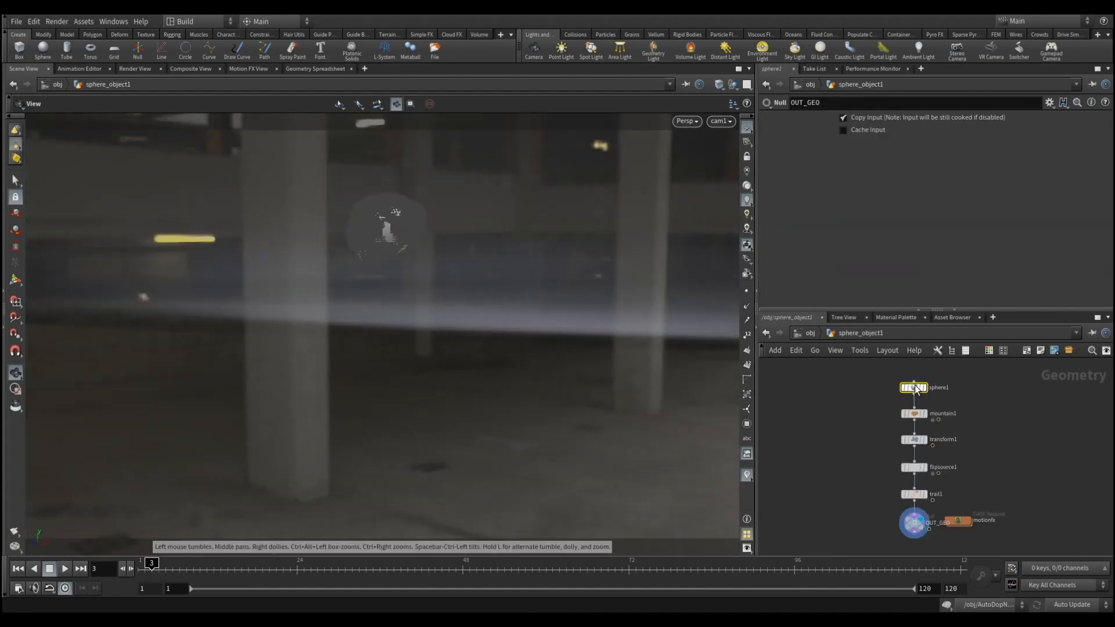
click(932, 392)
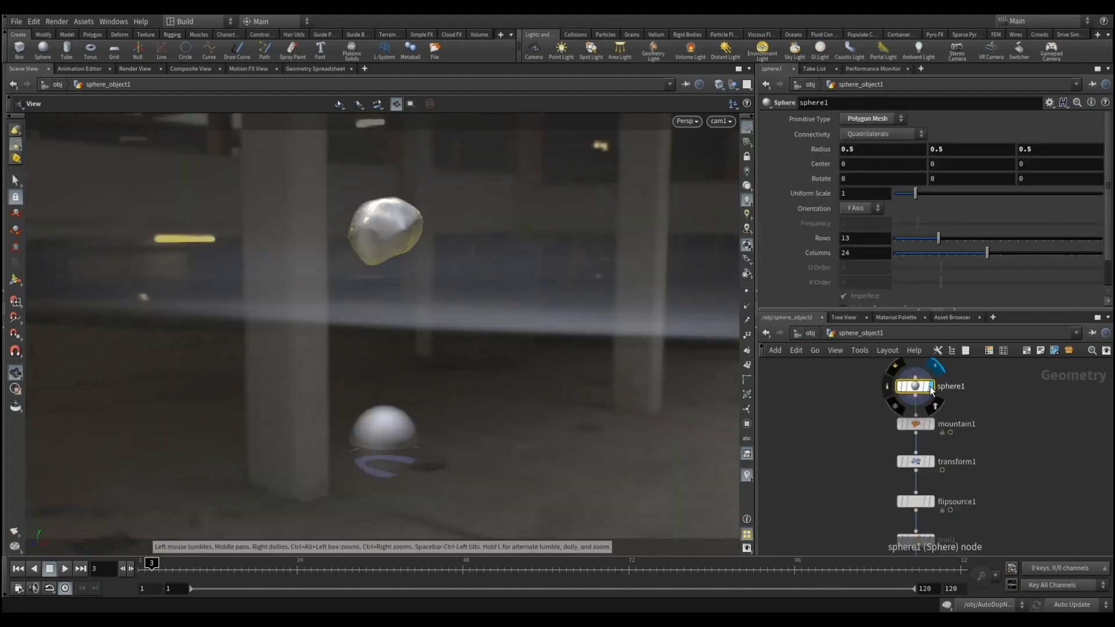
click(932, 427)
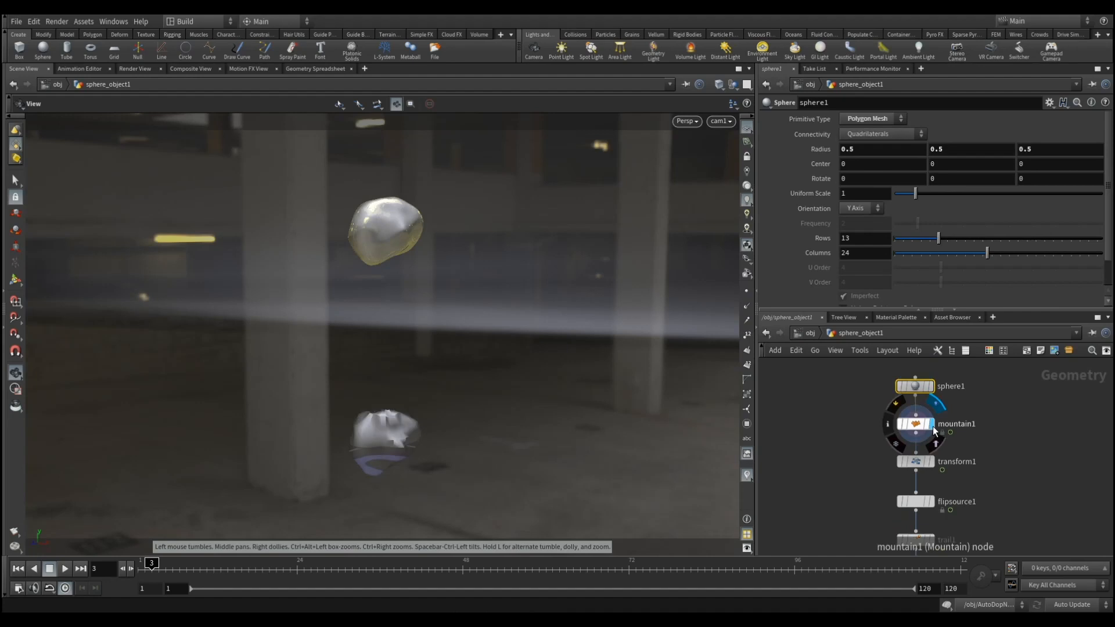
right_drag(543, 427, 480, 418)
drag(473, 427, 667, 145)
Hide all other objects in the viewport so only sphere_object1's geometry is shown.
click(723, 85)
click(754, 203)
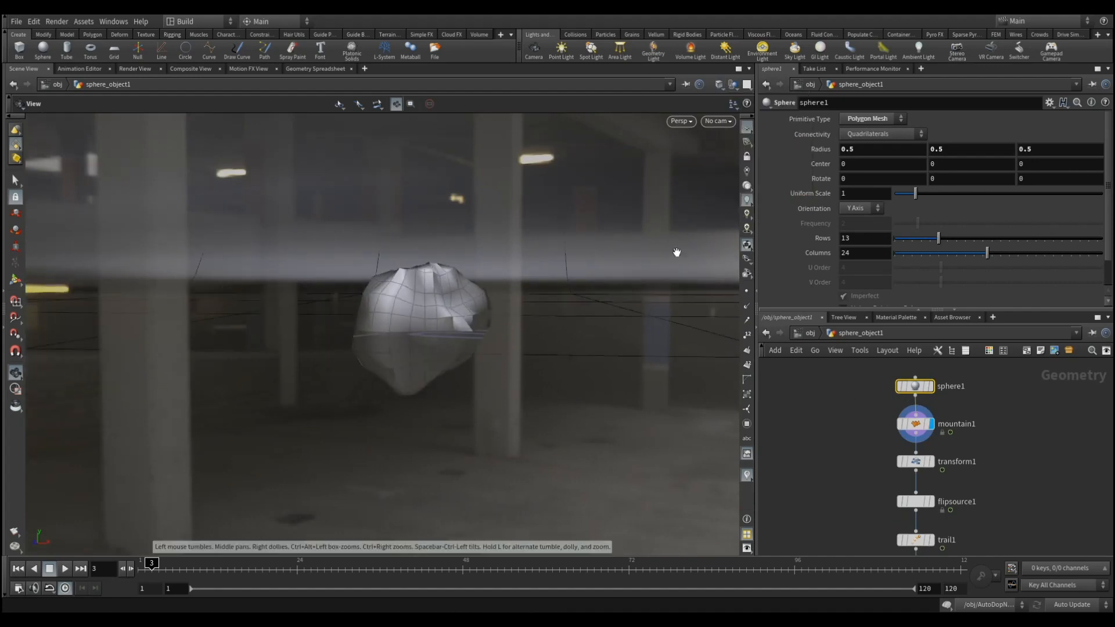
right_drag(550, 343, 369, 316)
drag(368, 316, 651, 214)
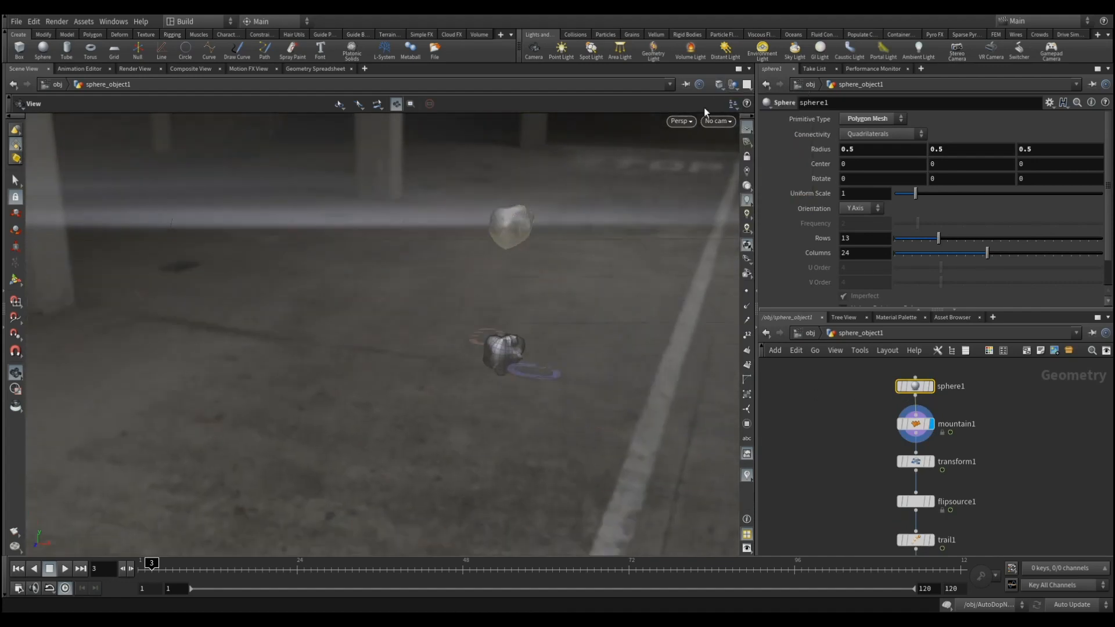
click(742, 85)
click(732, 86)
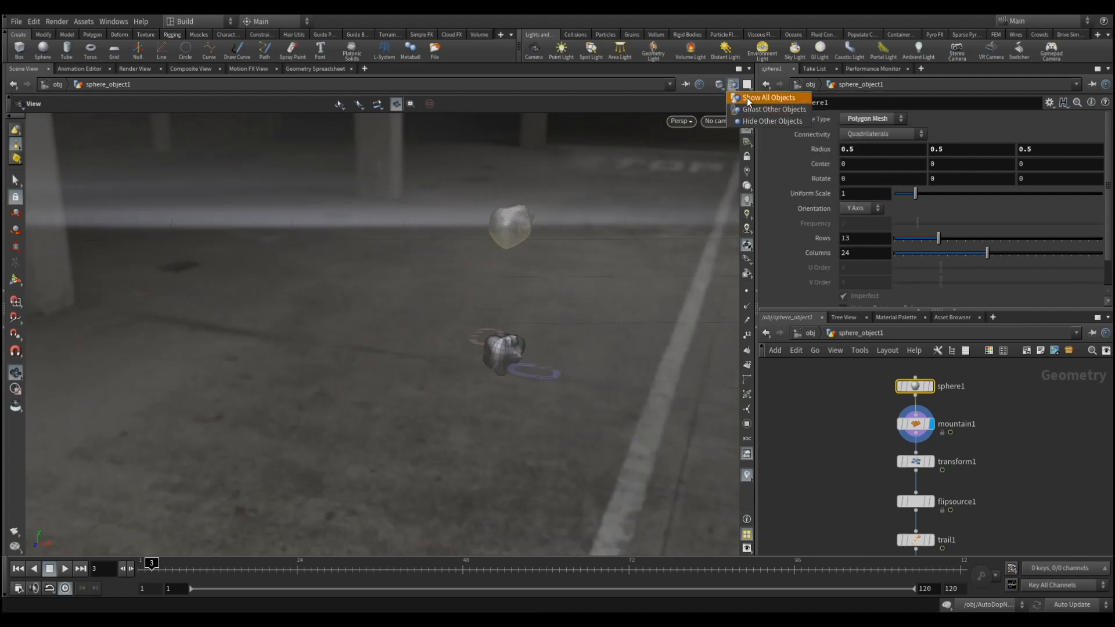
click(746, 99)
click(733, 86)
click(748, 119)
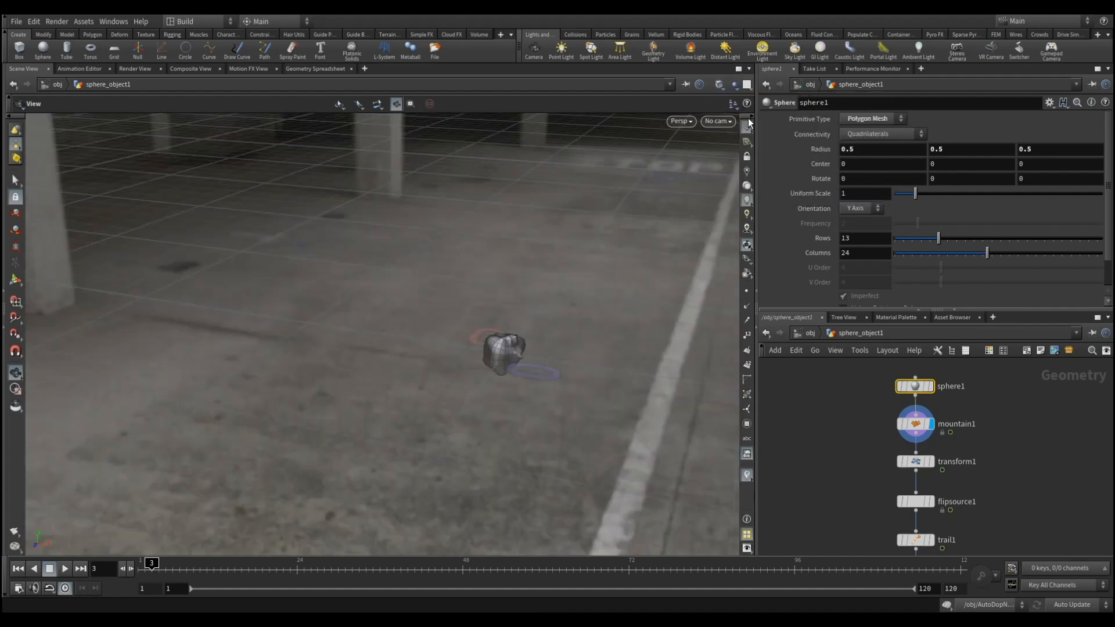
Display the transform1 output and inspect the raised shape in the viewport.
right_drag(524, 389, 598, 395)
drag(556, 369, 530, 356)
right_drag(530, 356, 521, 340)
middle_drag(520, 340, 489, 326)
click(931, 461)
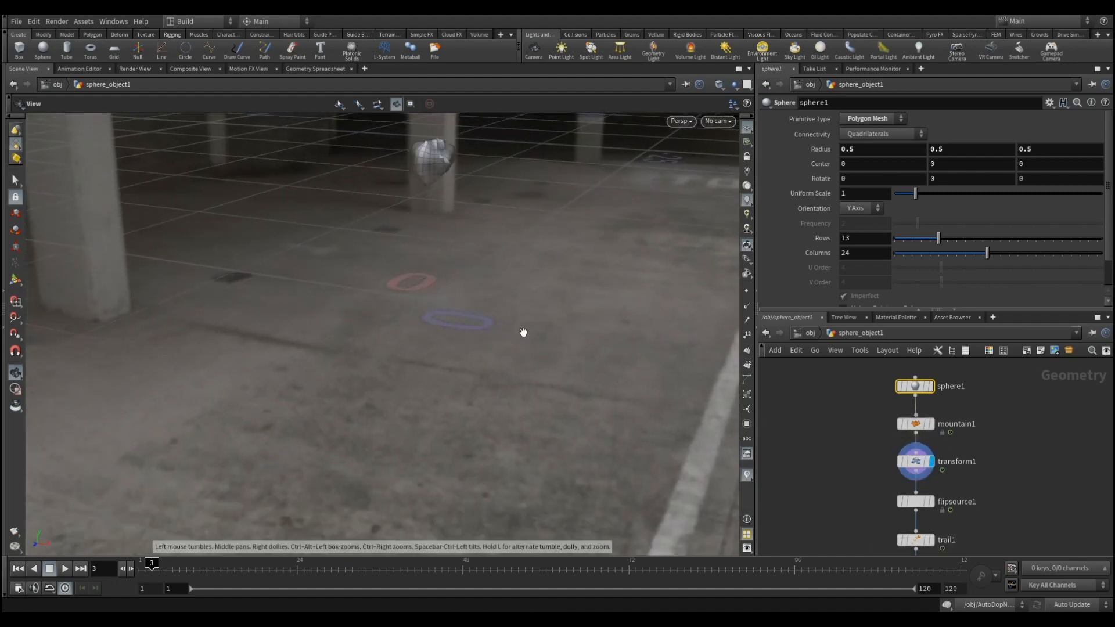
drag(465, 340, 546, 331)
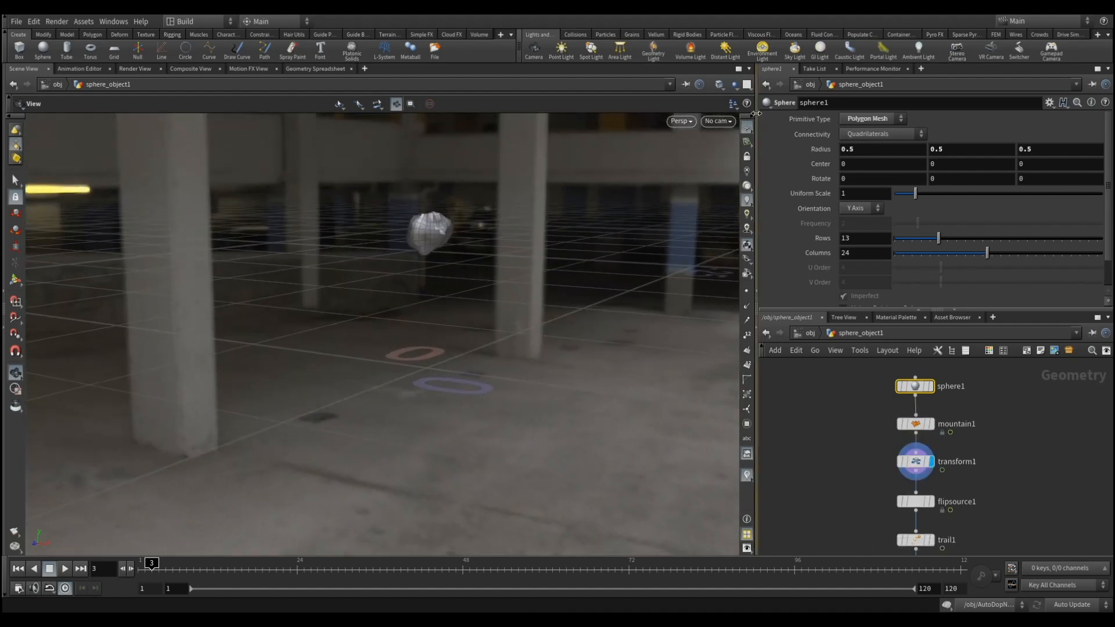
Ghost the other objects in the viewport and display the flipsource1 output.
click(734, 90)
click(754, 109)
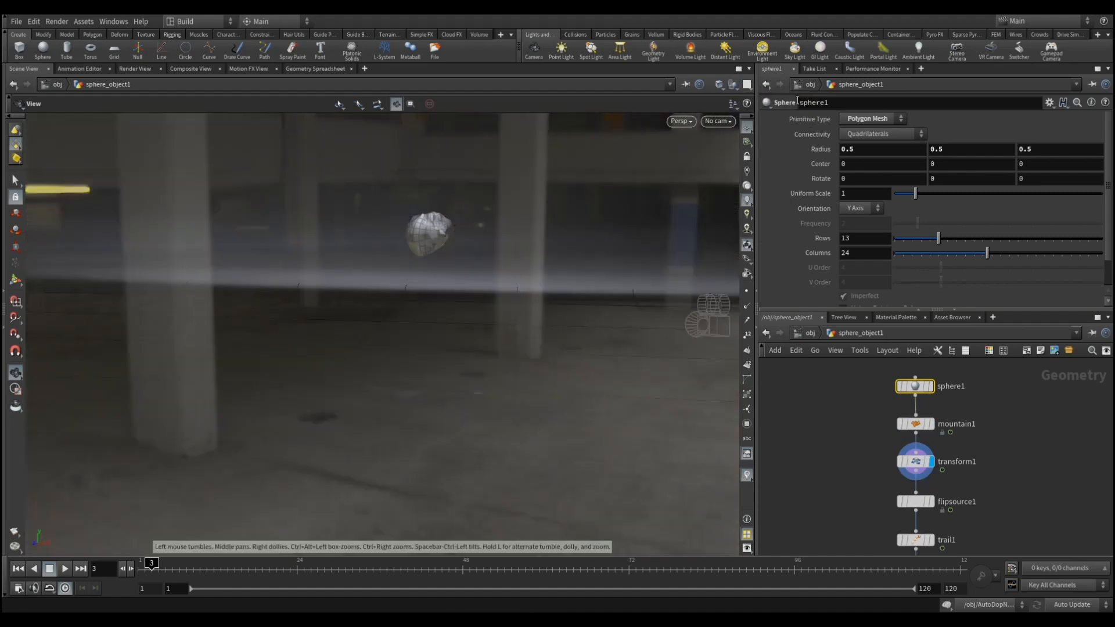
click(933, 503)
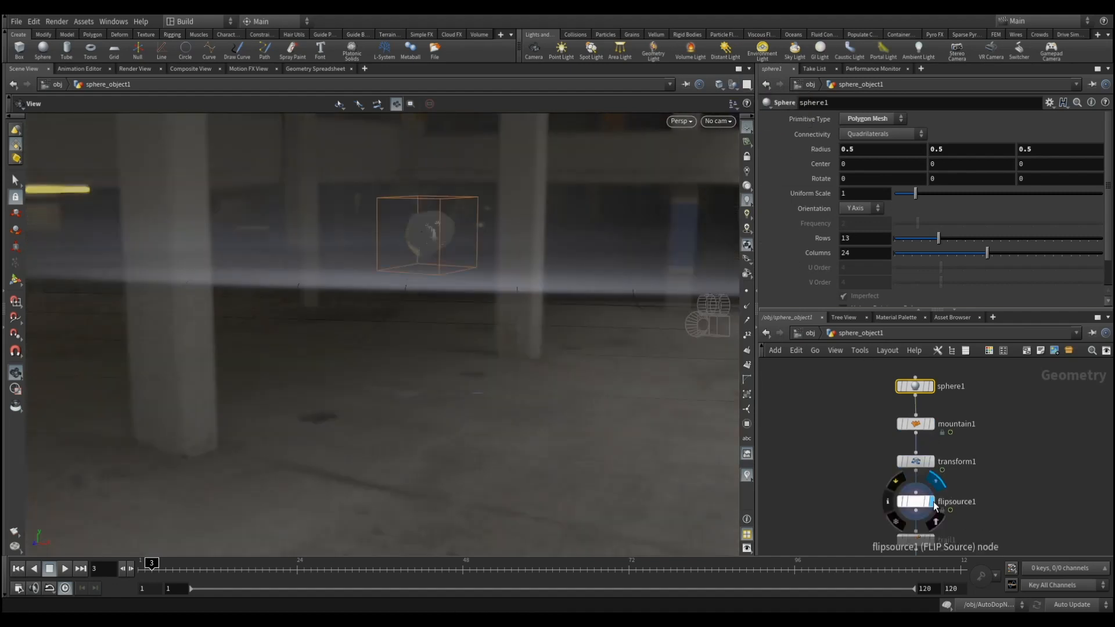
middle_drag(987, 477, 965, 454)
Display mountain1 with the other objects hidden and play back its animated noise.
click(908, 430)
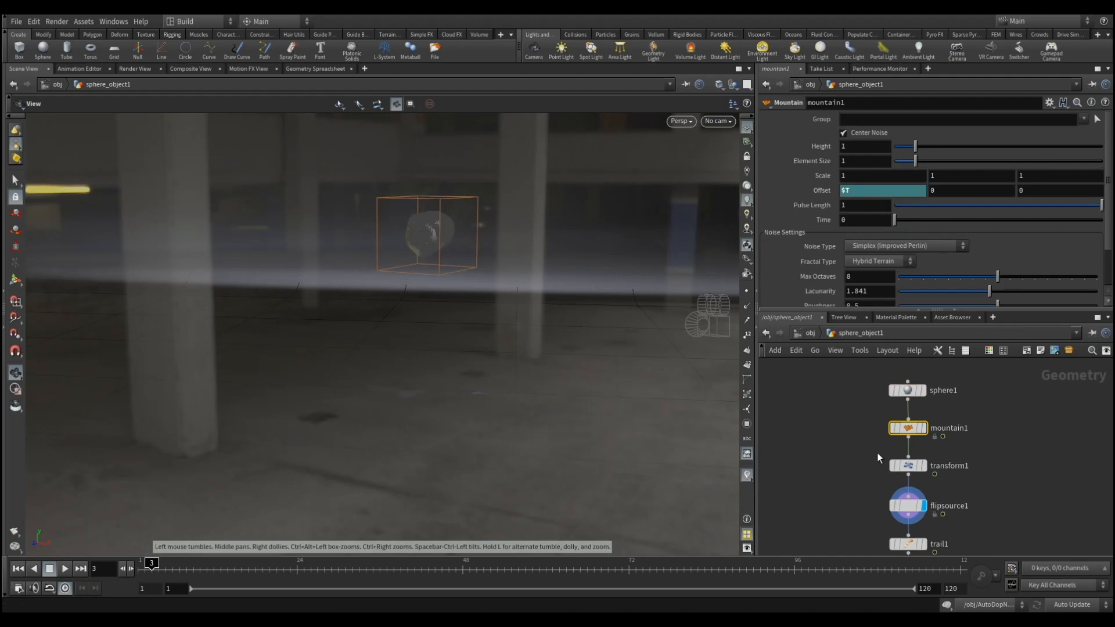
click(923, 428)
drag(166, 568, 193, 567)
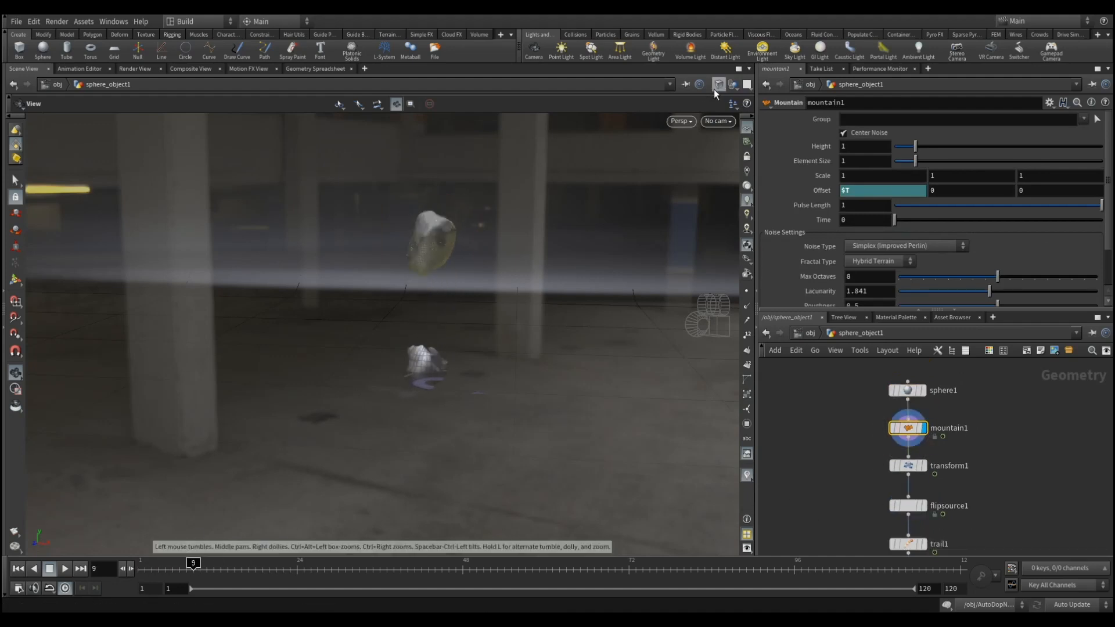
click(732, 86)
click(749, 123)
click(65, 567)
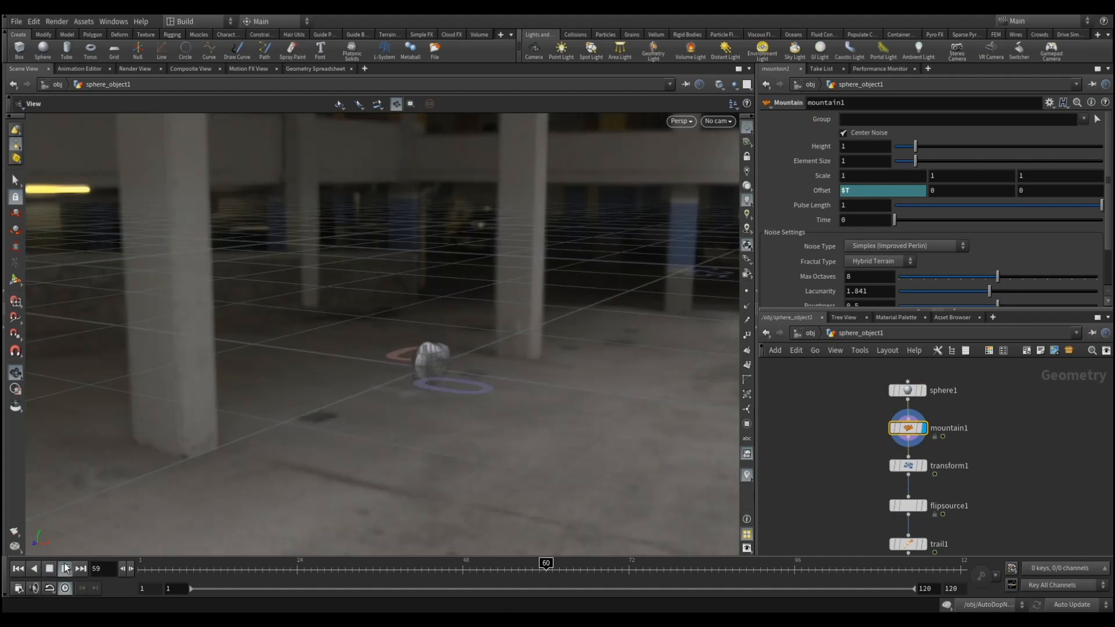
Stop playback and examine mountain1's offset expression and noise settings.
click(856, 190)
key(Return)
scroll(933, 228, down, 2)
scroll(934, 229, up, 2)
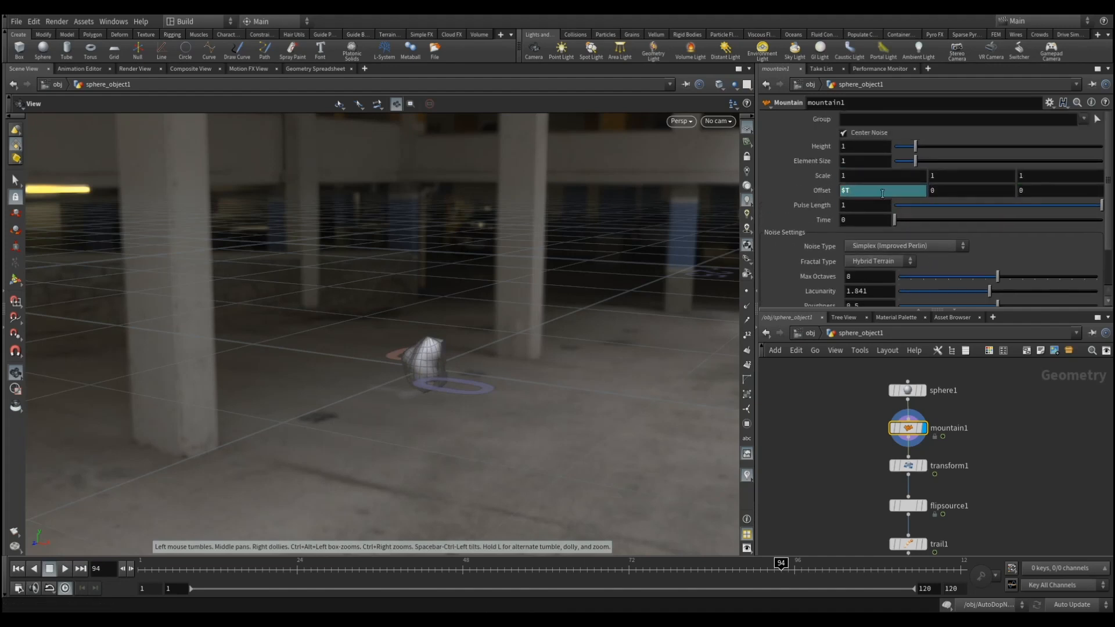
scroll(870, 203, down, 3)
scroll(871, 210, up, 3)
Select and display transform1, then play back its animation and stop it.
click(923, 461)
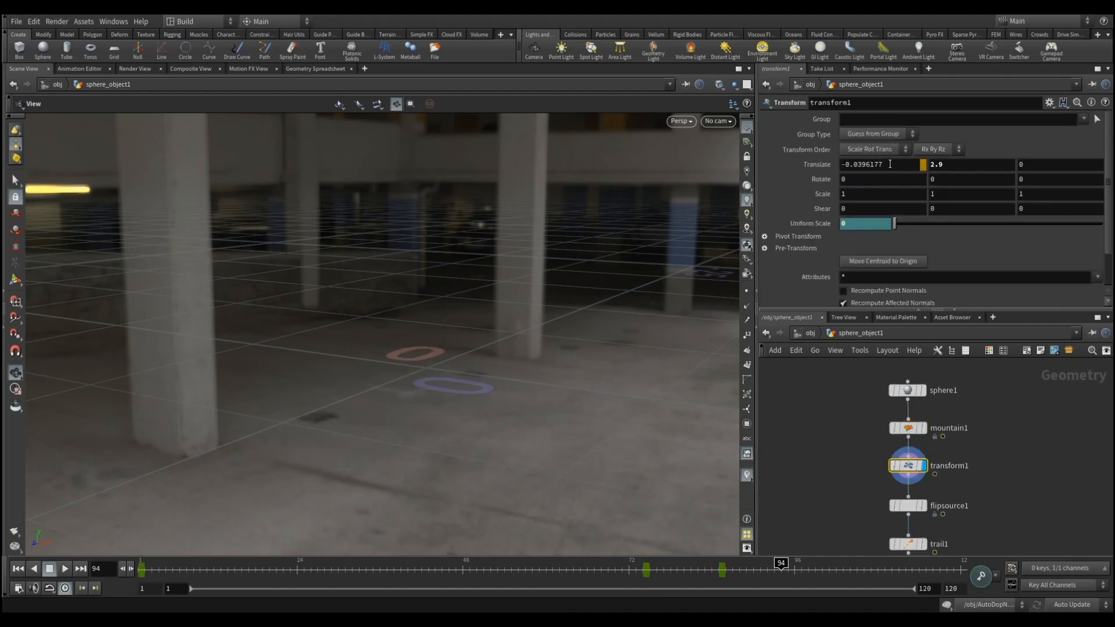
click(66, 571)
click(66, 570)
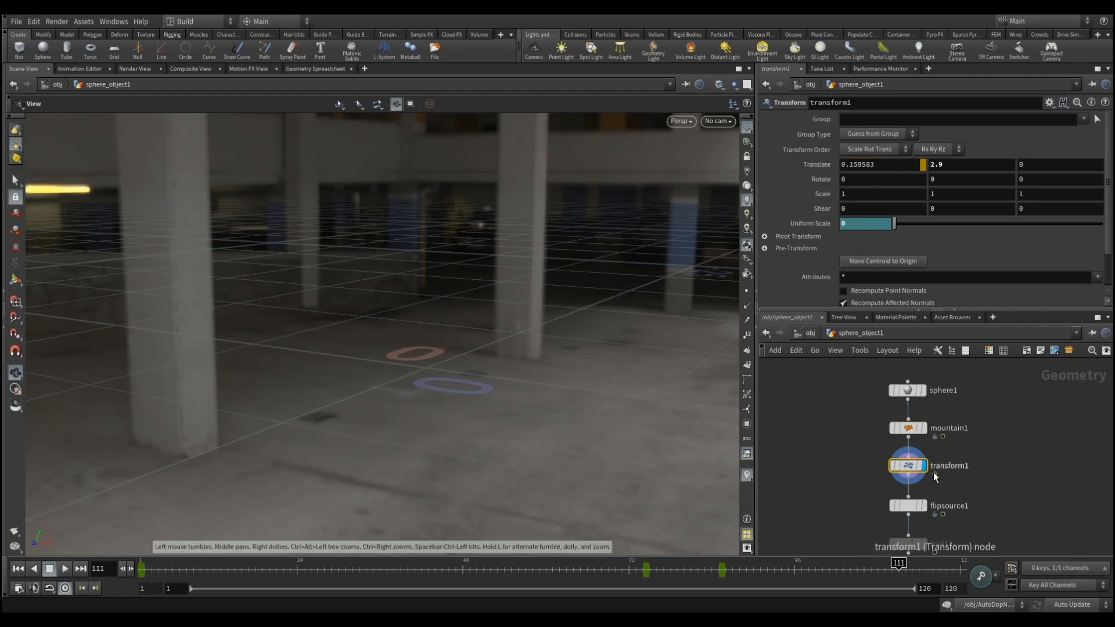
Compare the flipsource1 and transform1 outputs and ghost the other objects in the viewport.
drag(573, 276, 569, 315)
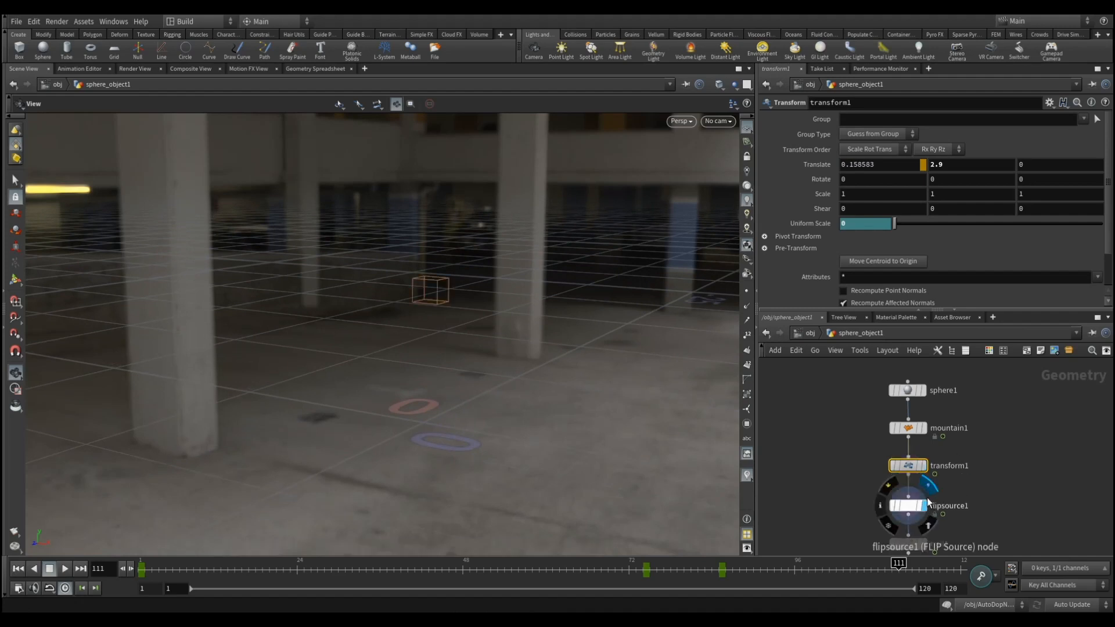
mouse_move(909, 464)
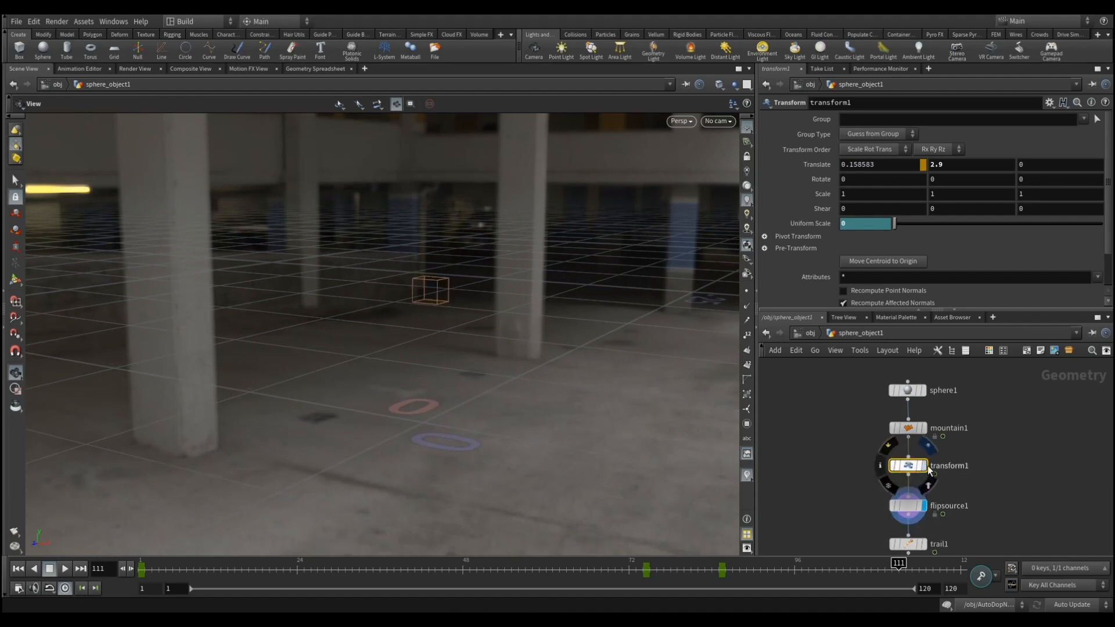
click(734, 84)
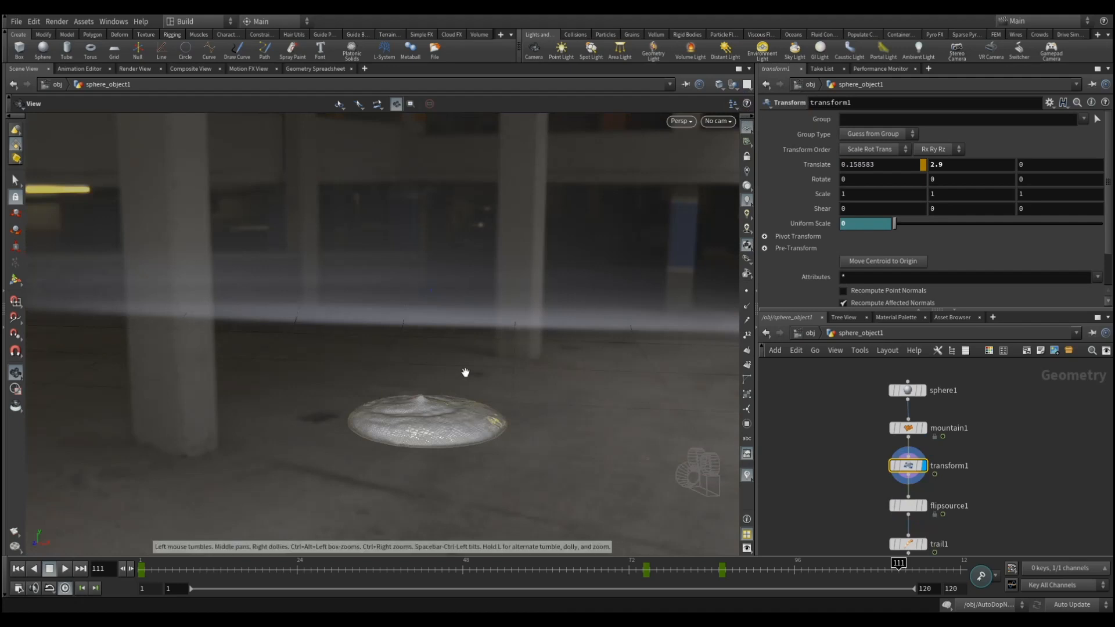
scroll(465, 372, up, 3)
Select mountain1, then display flipsource1 and finally the OUT_GEO null.
click(909, 429)
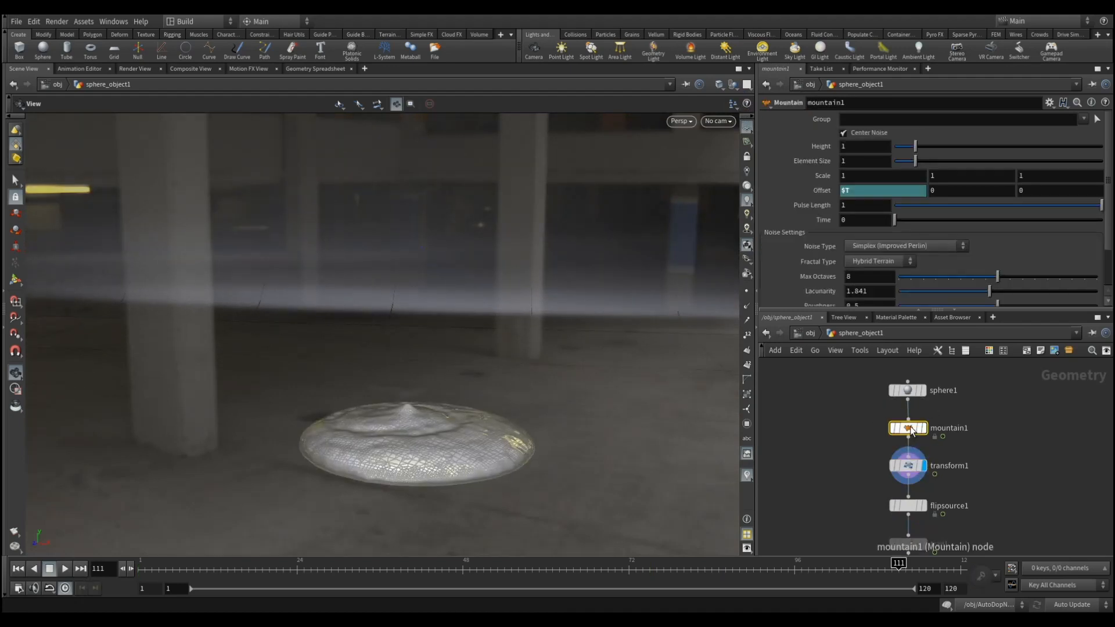
click(925, 429)
click(925, 465)
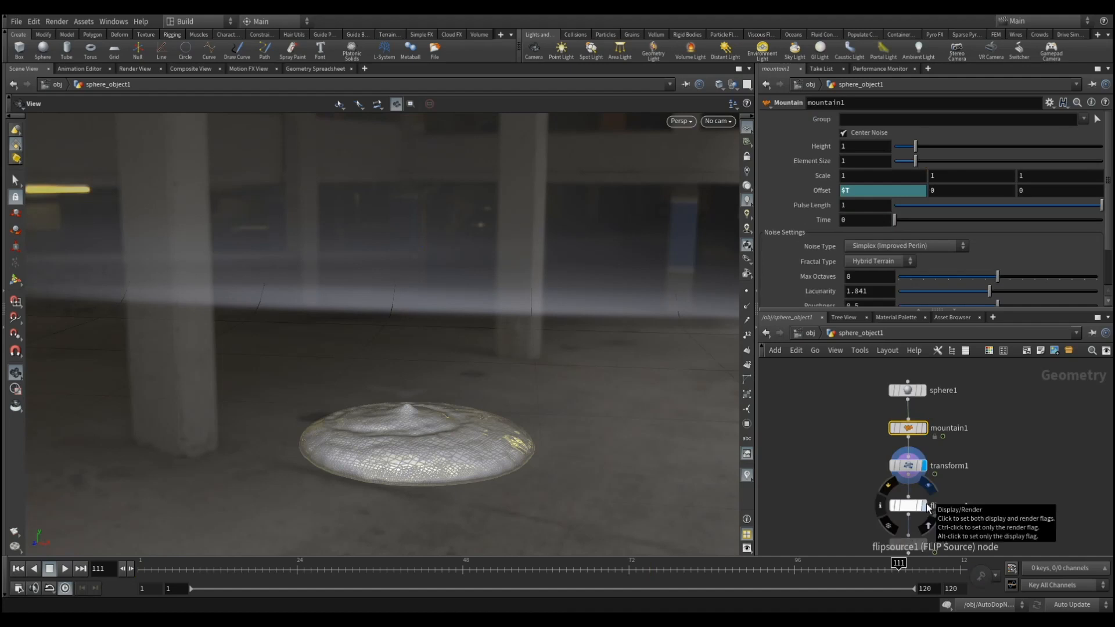
click(928, 508)
middle_drag(1010, 463, 1005, 408)
click(917, 525)
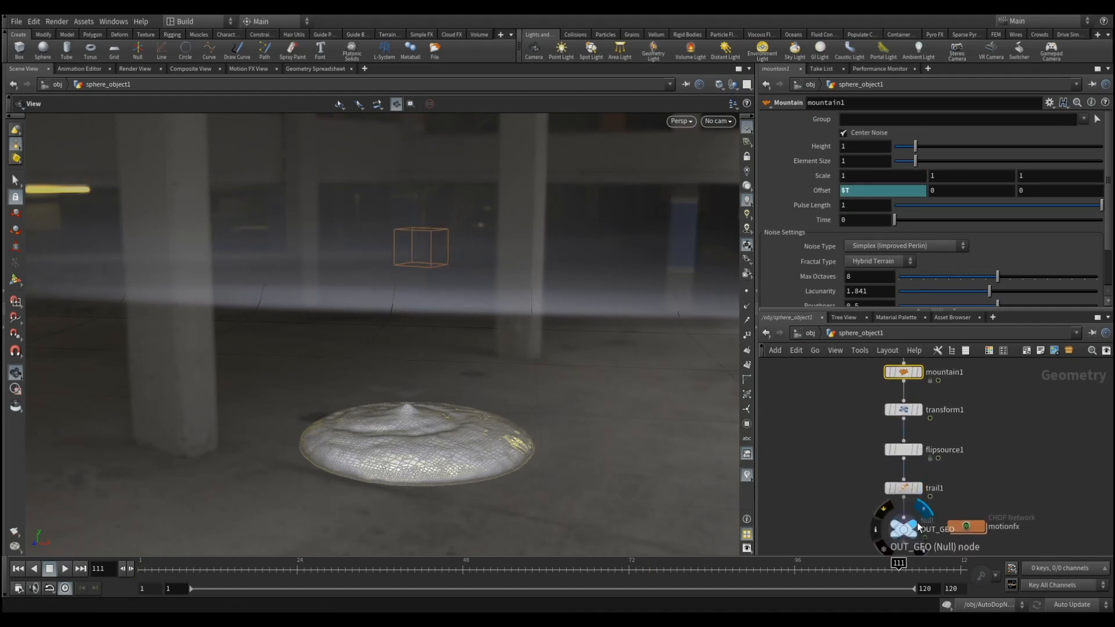
Look inside flipsource1's internal network and return to the sphere_object1 network.
double_click(904, 448)
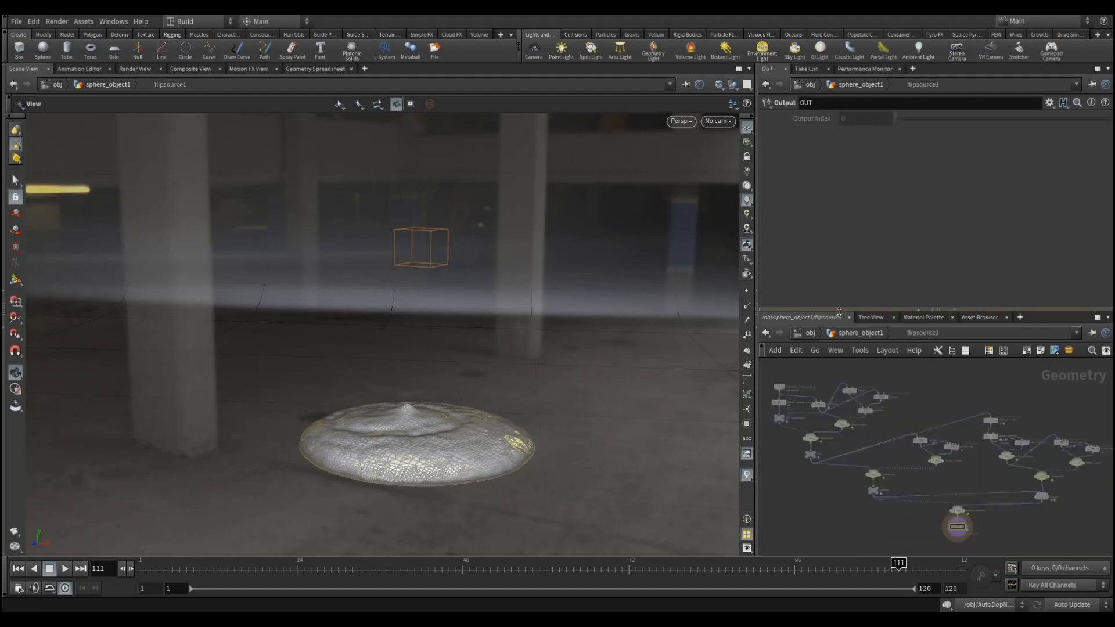
click(849, 335)
drag(441, 349, 518, 378)
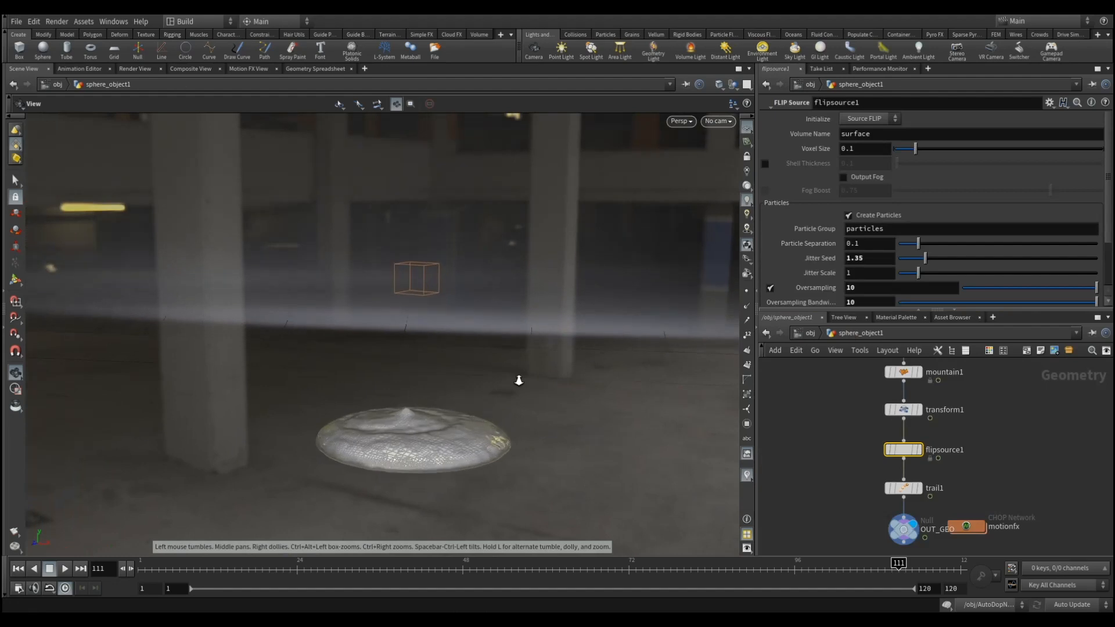
Open the motionfx CHOP network, review its clip, wave1 and wave_add1 nodes, and return to sphere_object1.
double_click(966, 526)
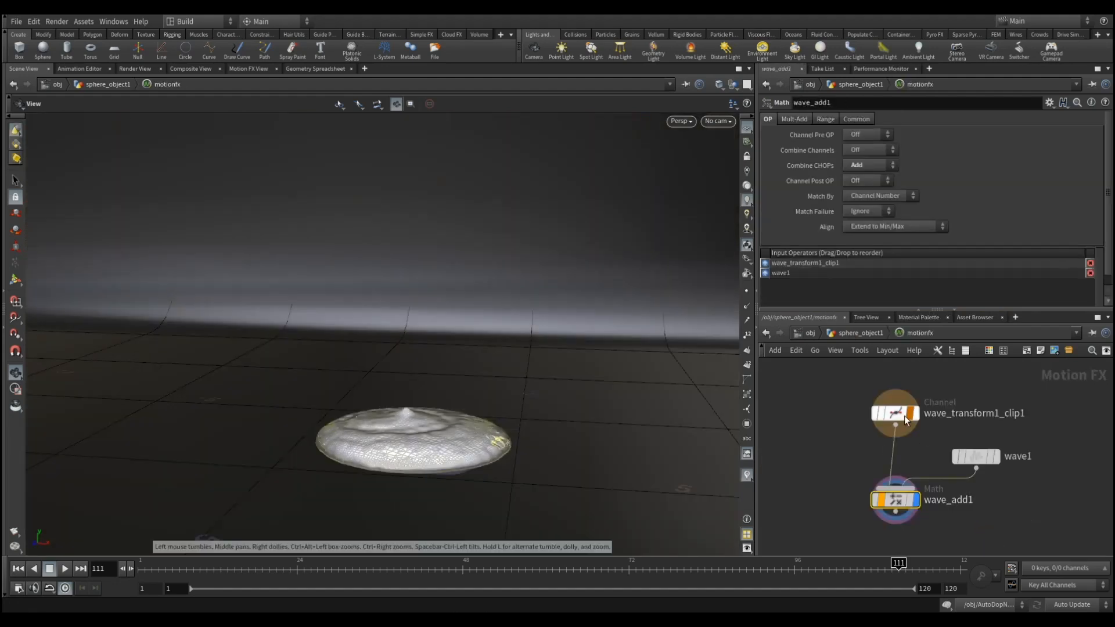
click(903, 414)
click(973, 456)
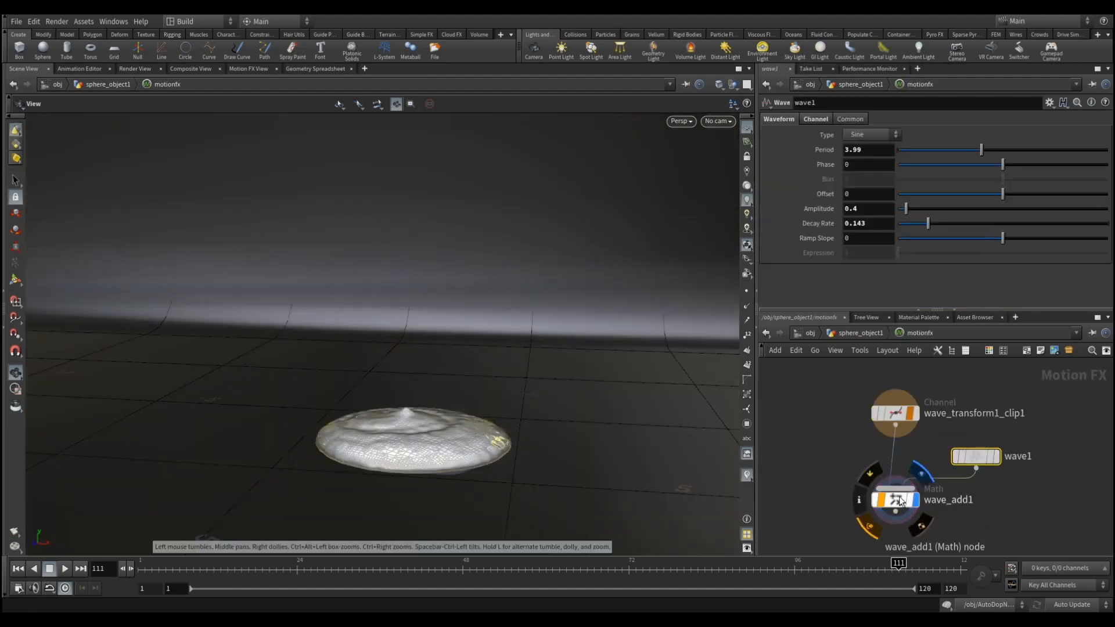
click(900, 502)
key(u)
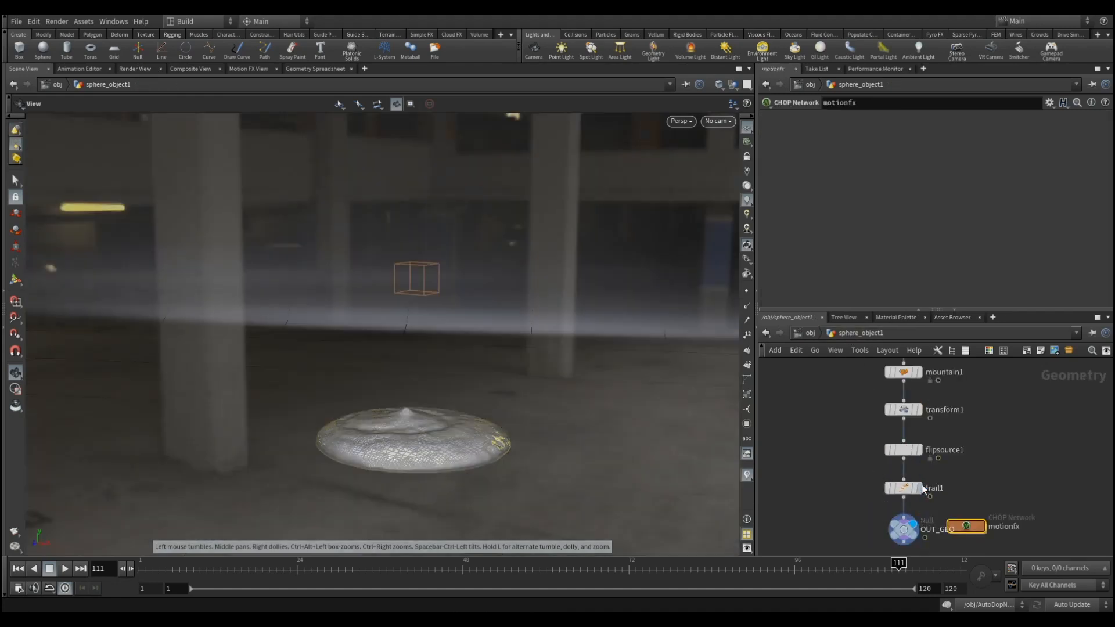
Return the timeline to frame 1 and display the transform1 output.
drag(270, 571, 48, 567)
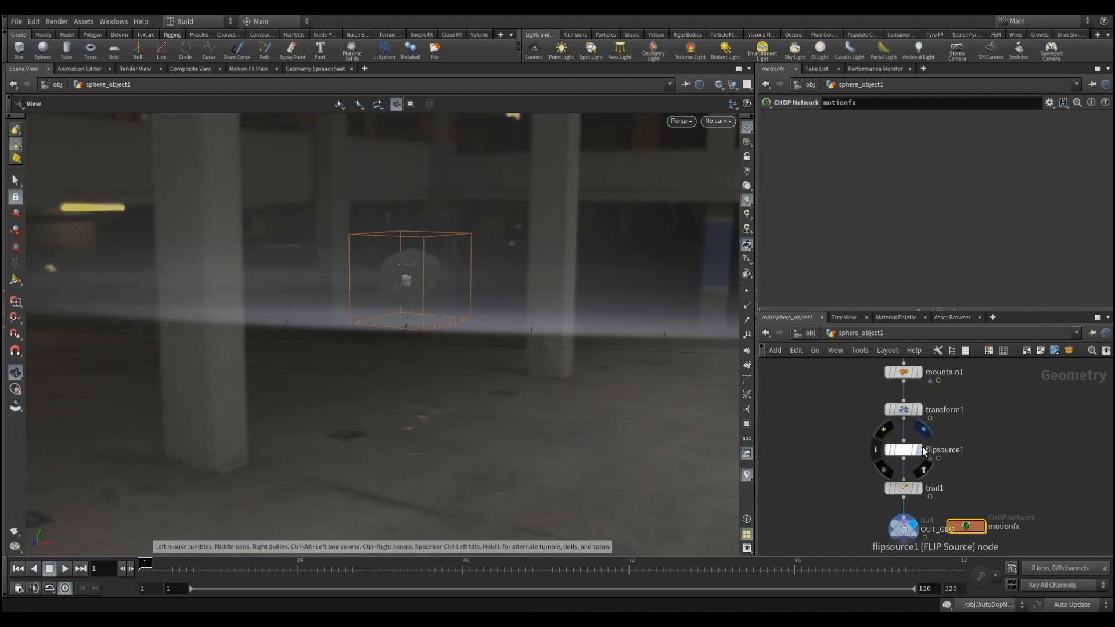
click(921, 410)
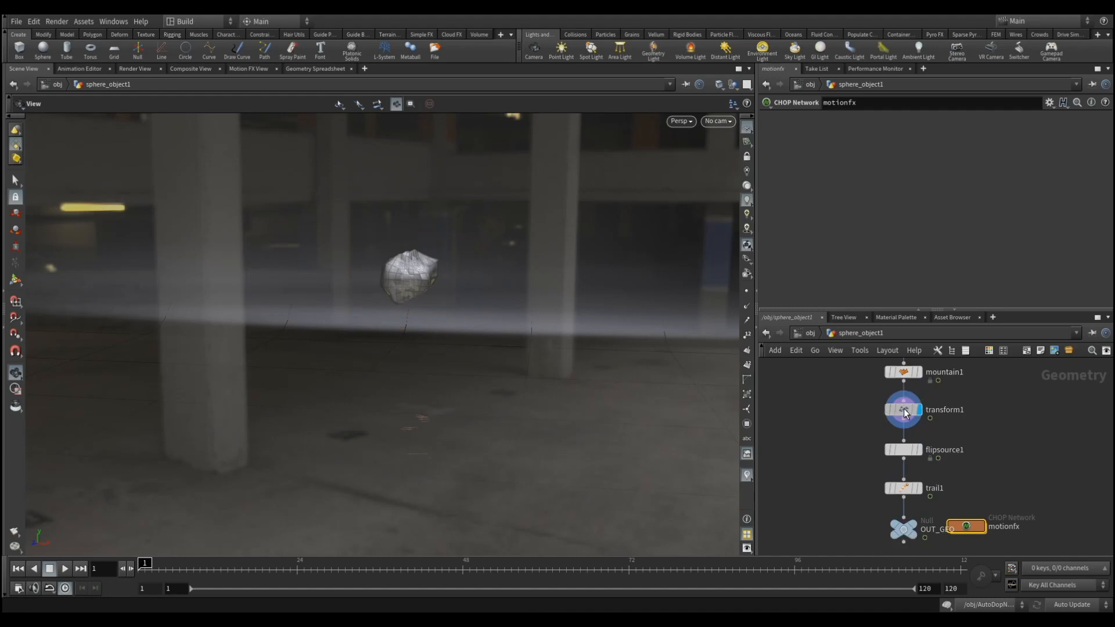
Select transform1, turn on the reference grid and play its animation from frame 1.
click(903, 409)
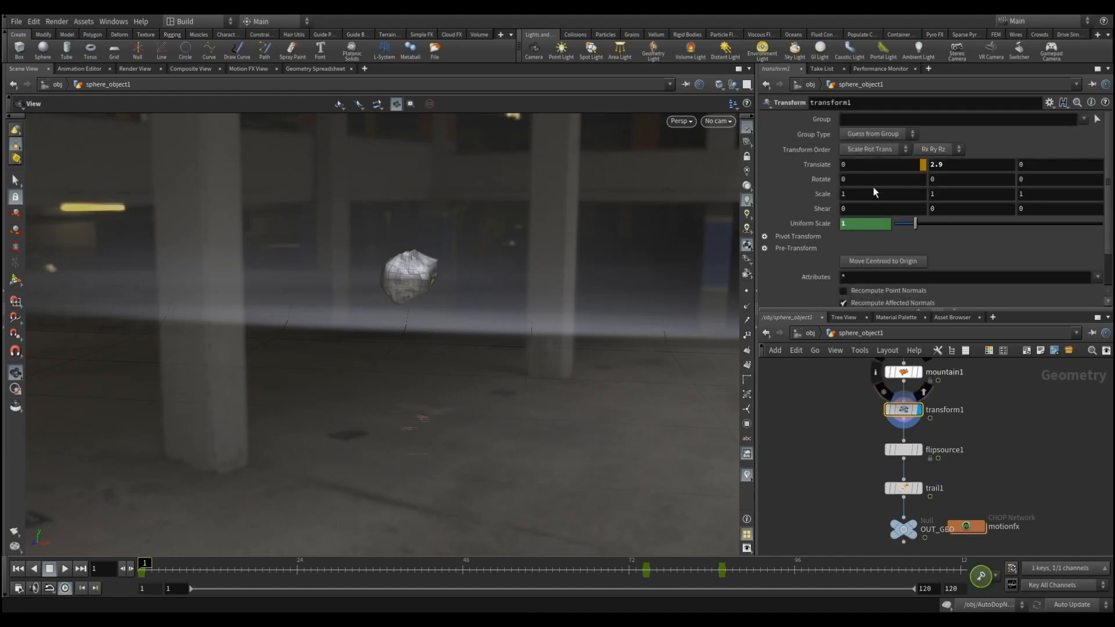
click(65, 569)
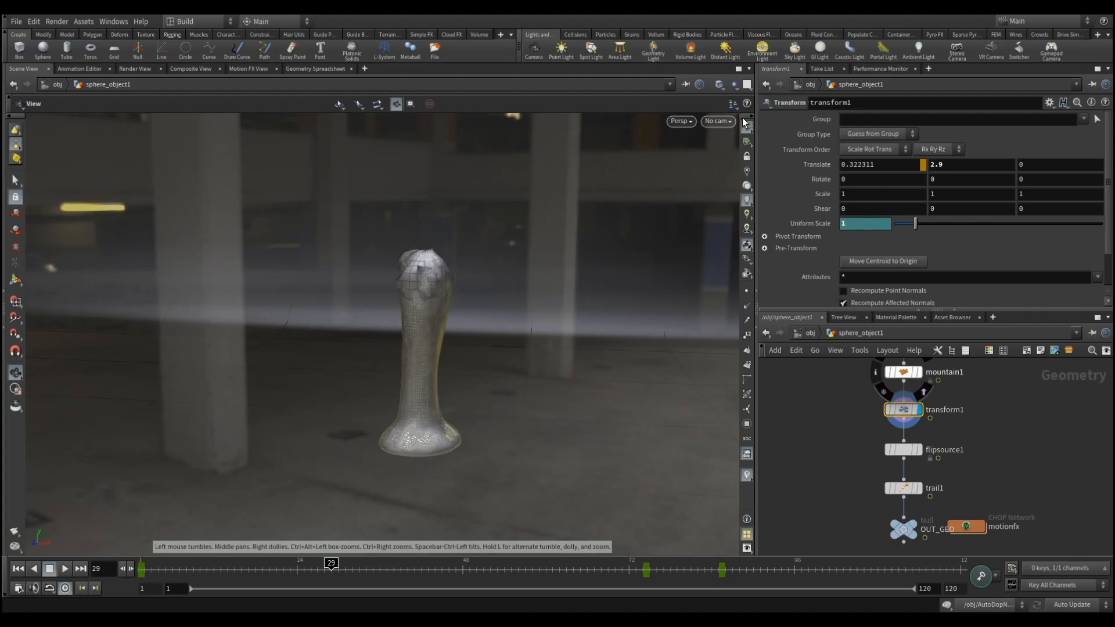
click(747, 122)
click(18, 569)
click(65, 569)
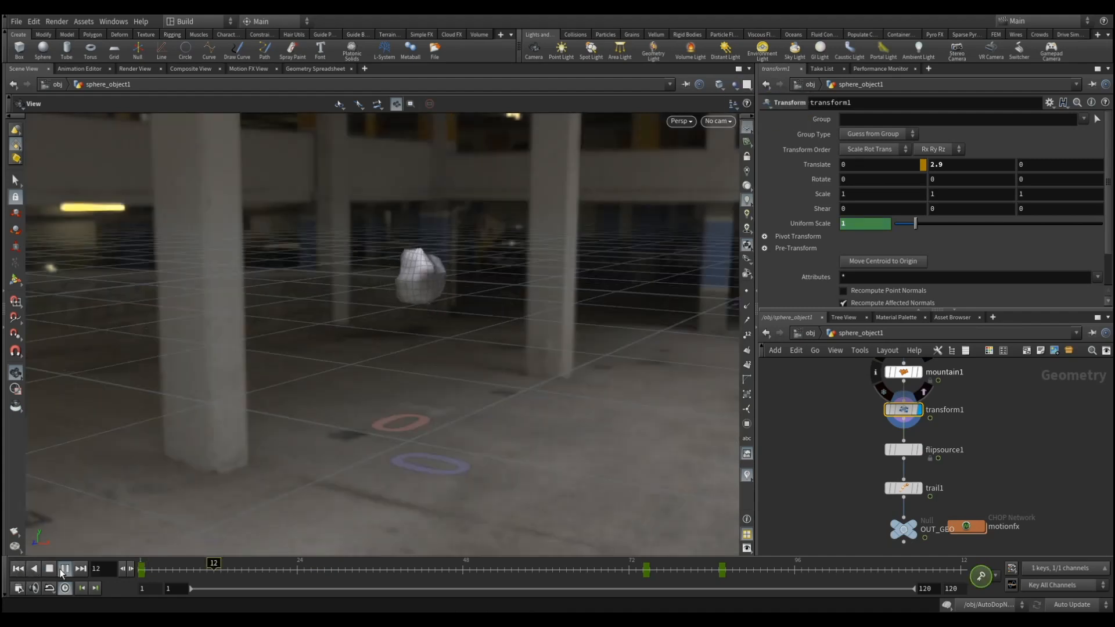
drag(517, 377, 540, 385)
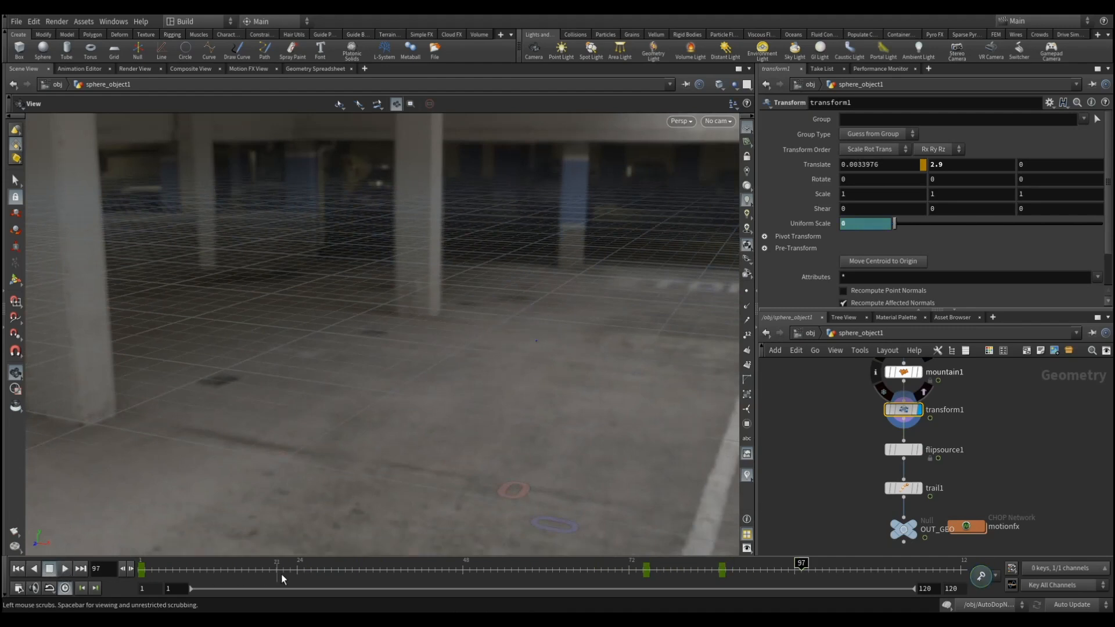
Scrub through the transform1 animation along the timeline and return to frame 1.
drag(654, 577, 3, 557)
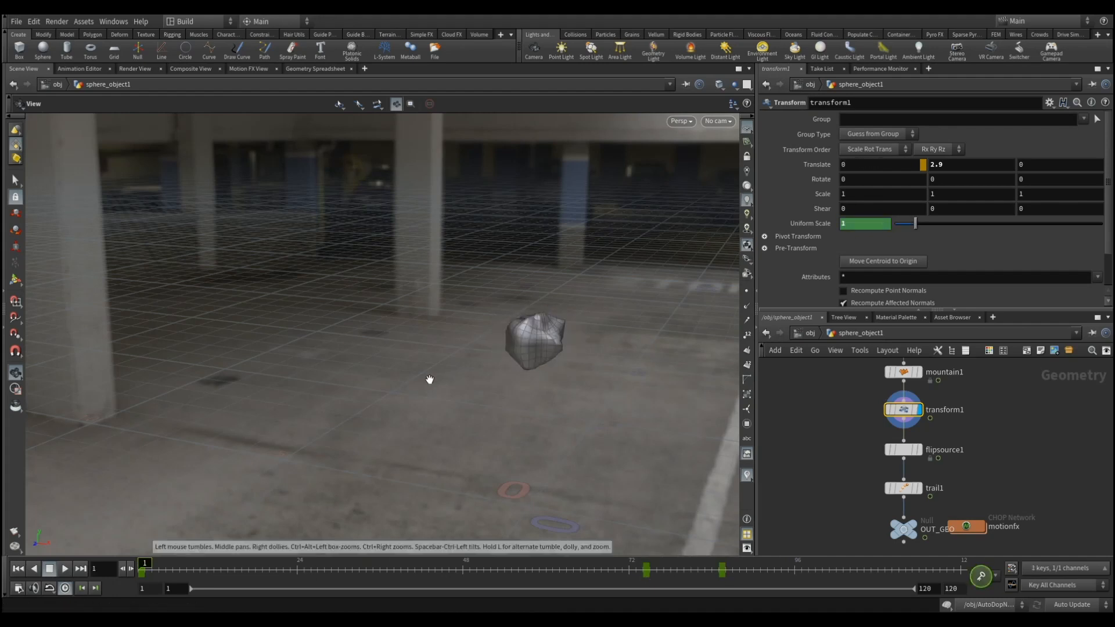
drag(413, 385, 425, 359)
drag(148, 564, 724, 566)
key(ctrl+Up)
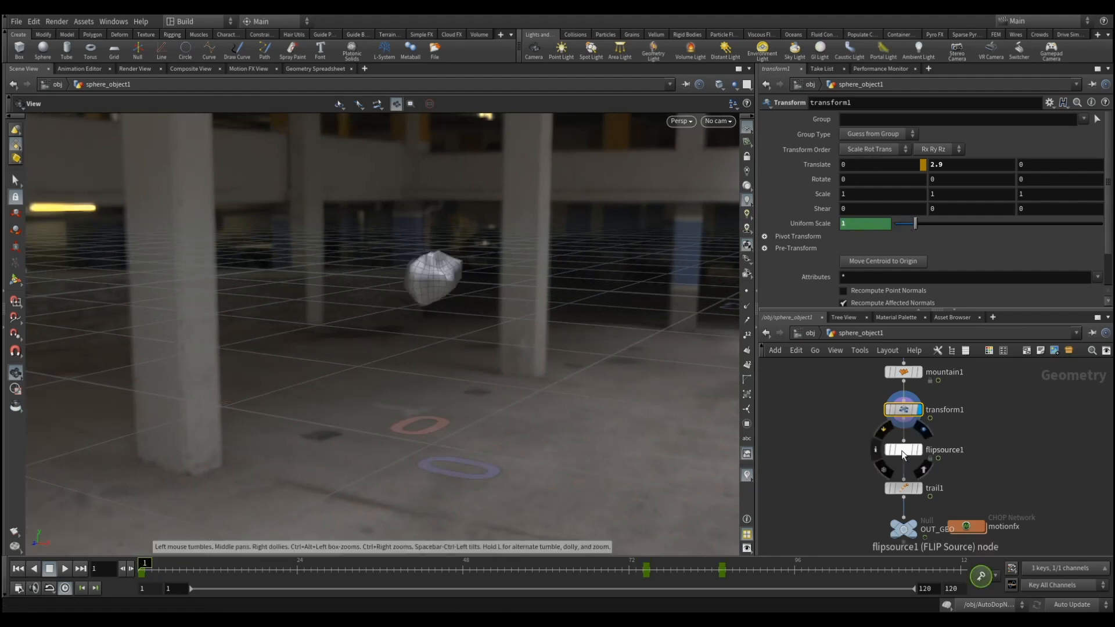
Select and display flipsource1, then scrub its animation to frame 68.
click(903, 451)
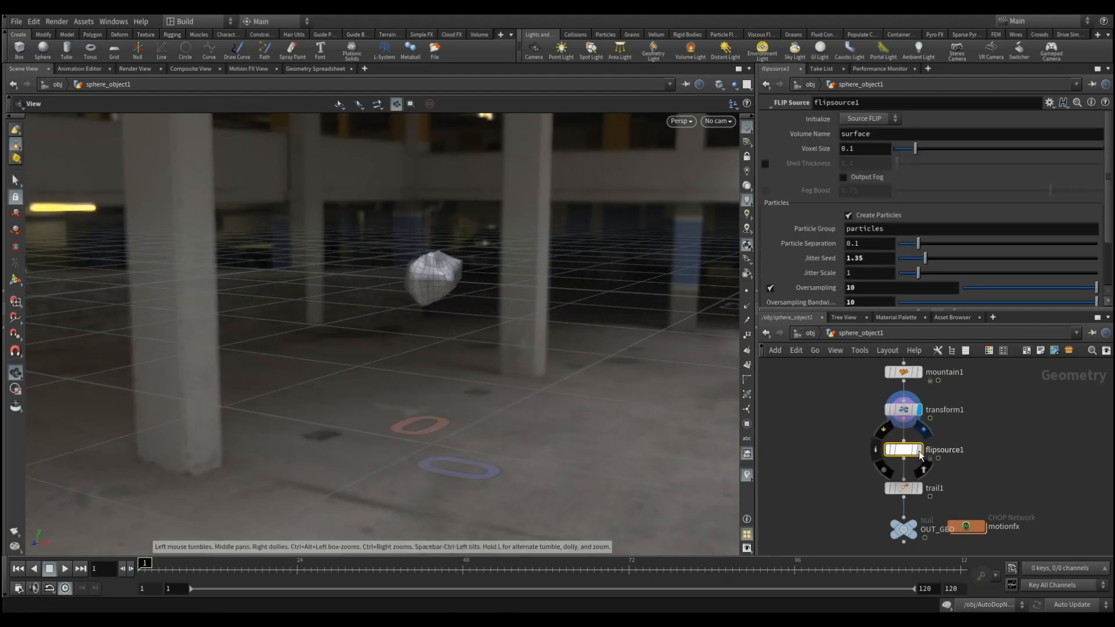
click(920, 455)
drag(144, 565, 602, 568)
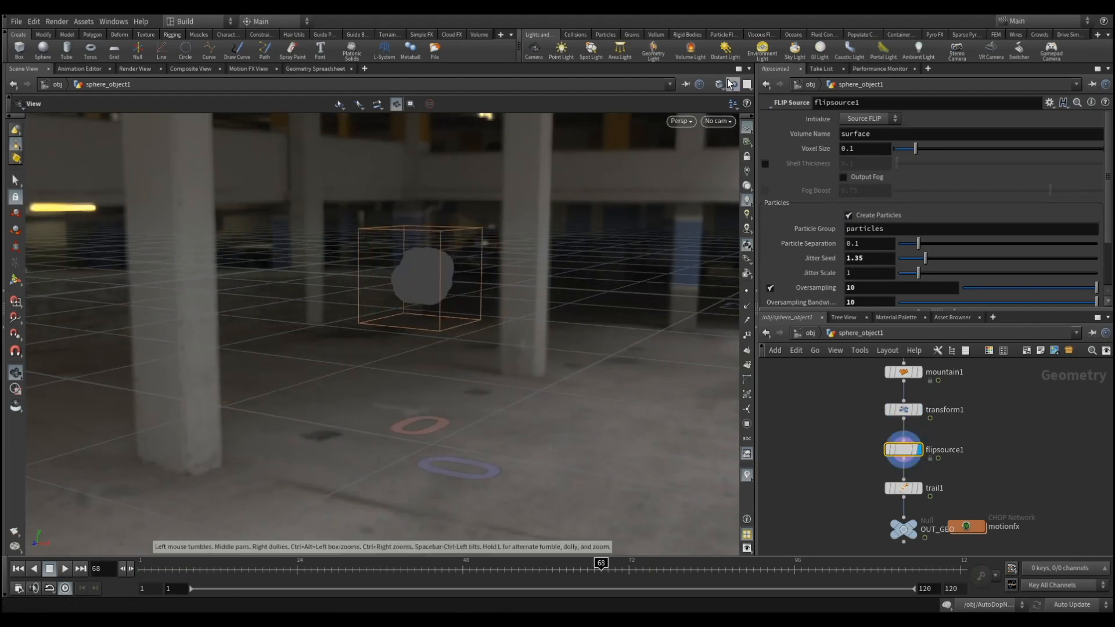
Switch the viewport shading to wireframe and look closely at the flipsource1 output.
click(730, 85)
click(792, 191)
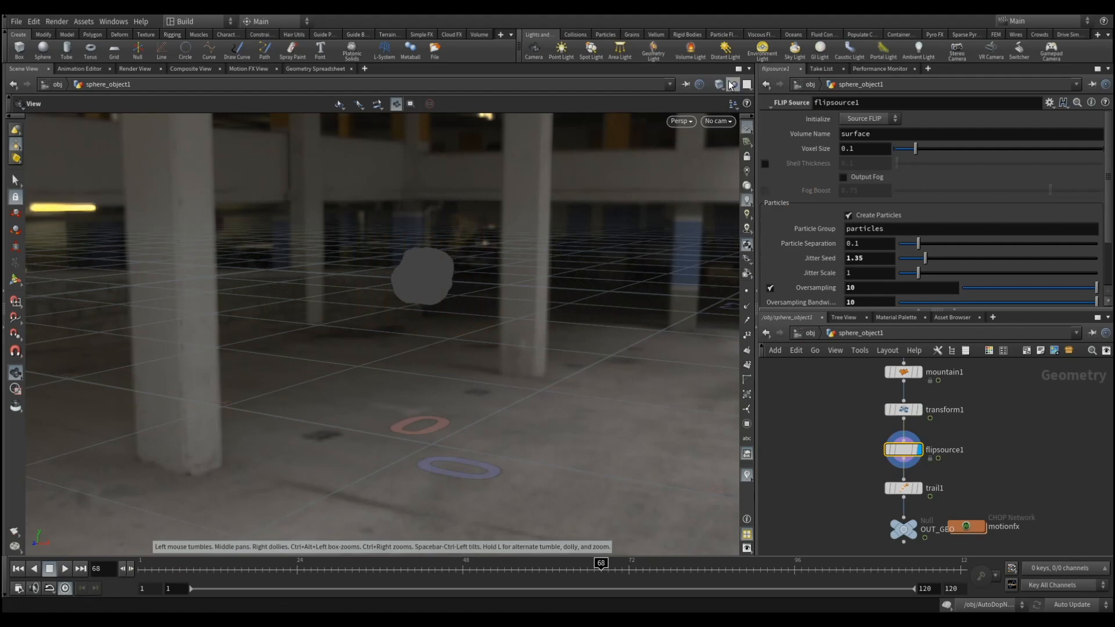
click(720, 85)
click(740, 156)
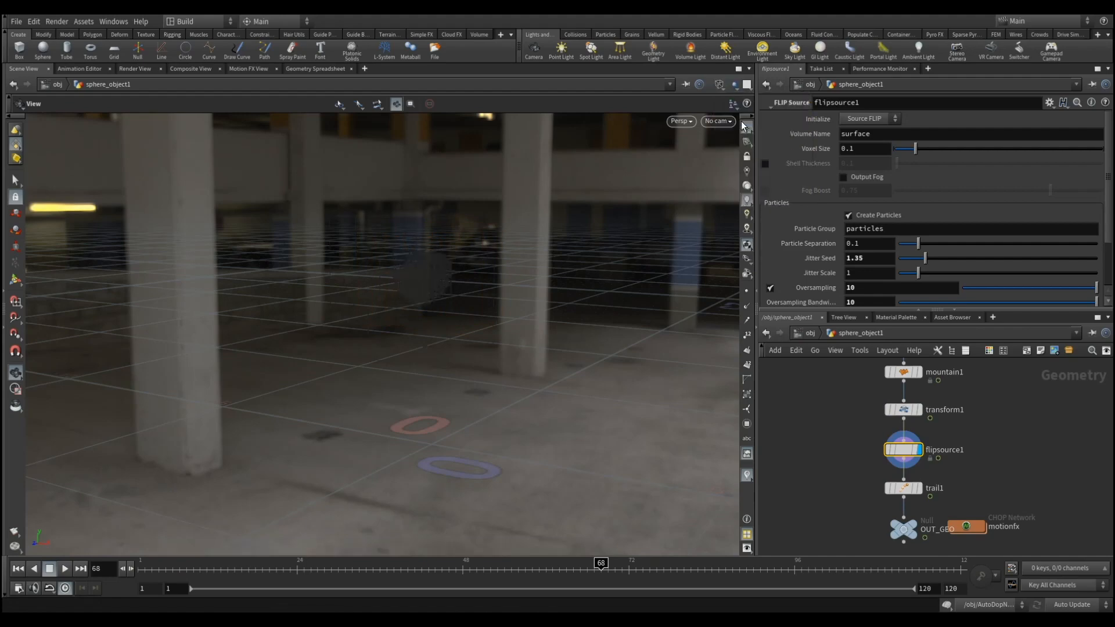
drag(664, 300, 443, 278)
right_drag(443, 279, 399, 277)
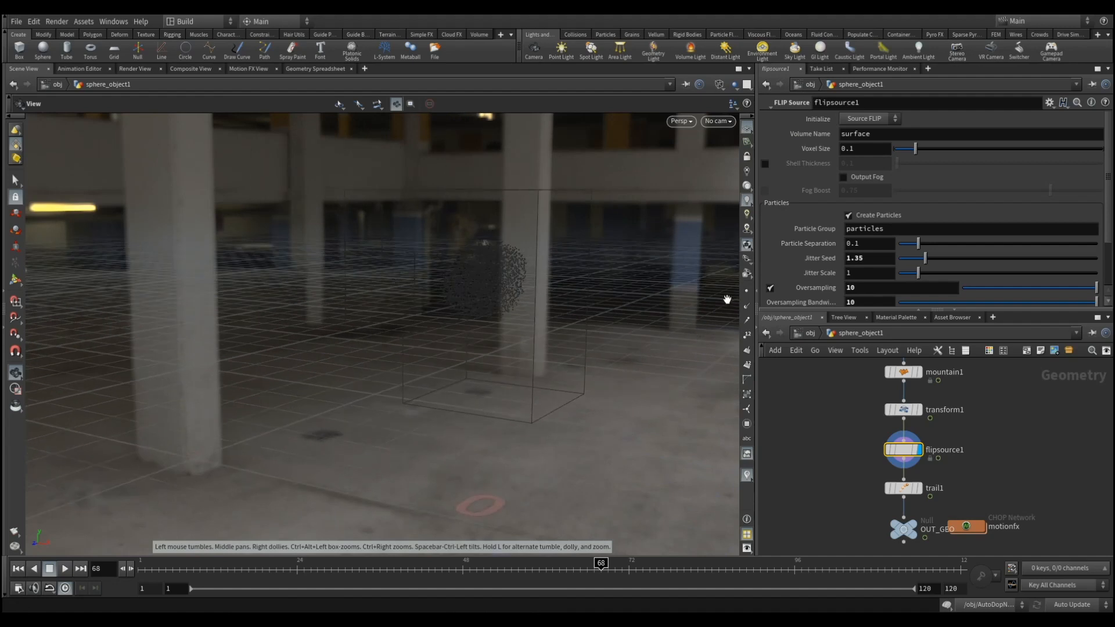
Turn on point display and scrub through the flipsource1 particles, stopping at frame 66.
click(747, 293)
drag(180, 572, 783, 563)
drag(687, 570, 587, 569)
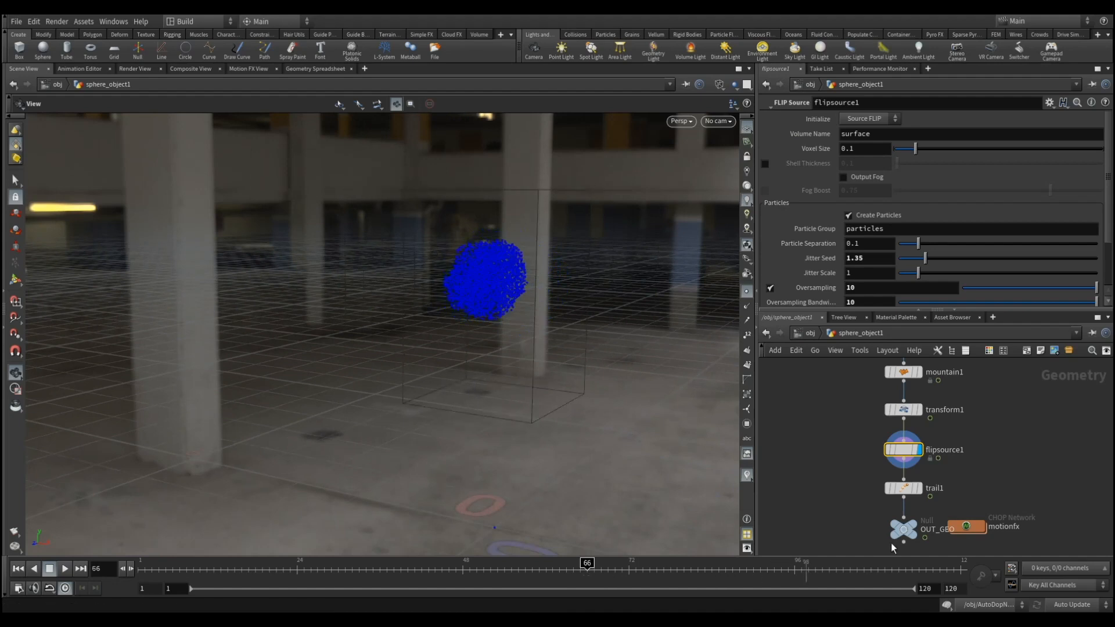
Display trail1 and then the OUT_GEO null.
click(924, 489)
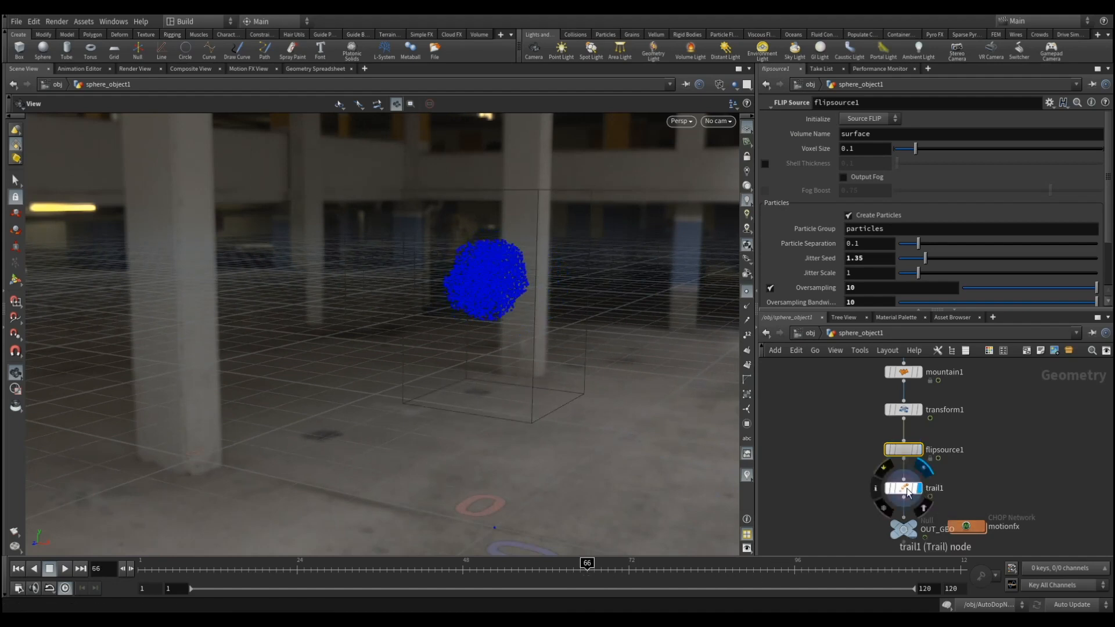
click(880, 490)
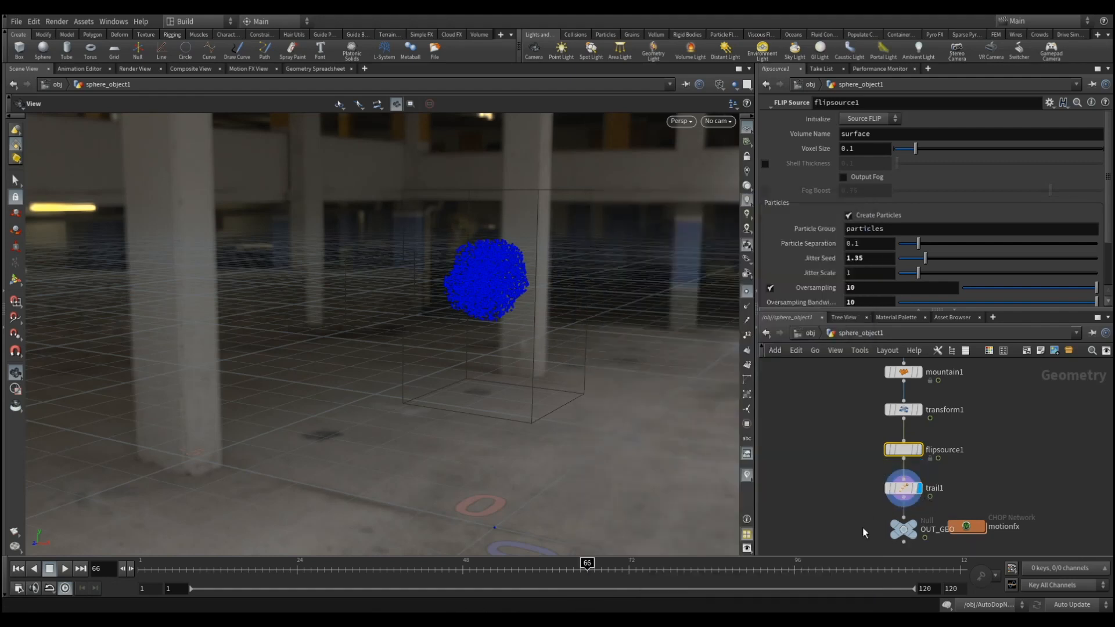
click(919, 525)
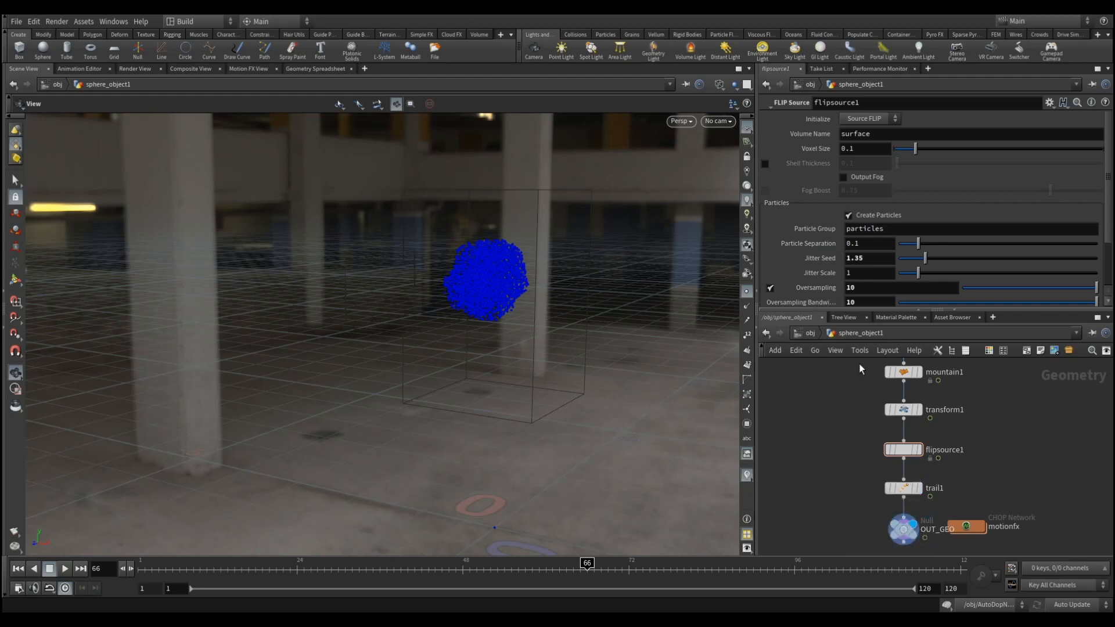
Turn off point display and go up to the object level to view the whole scene.
click(747, 293)
click(810, 334)
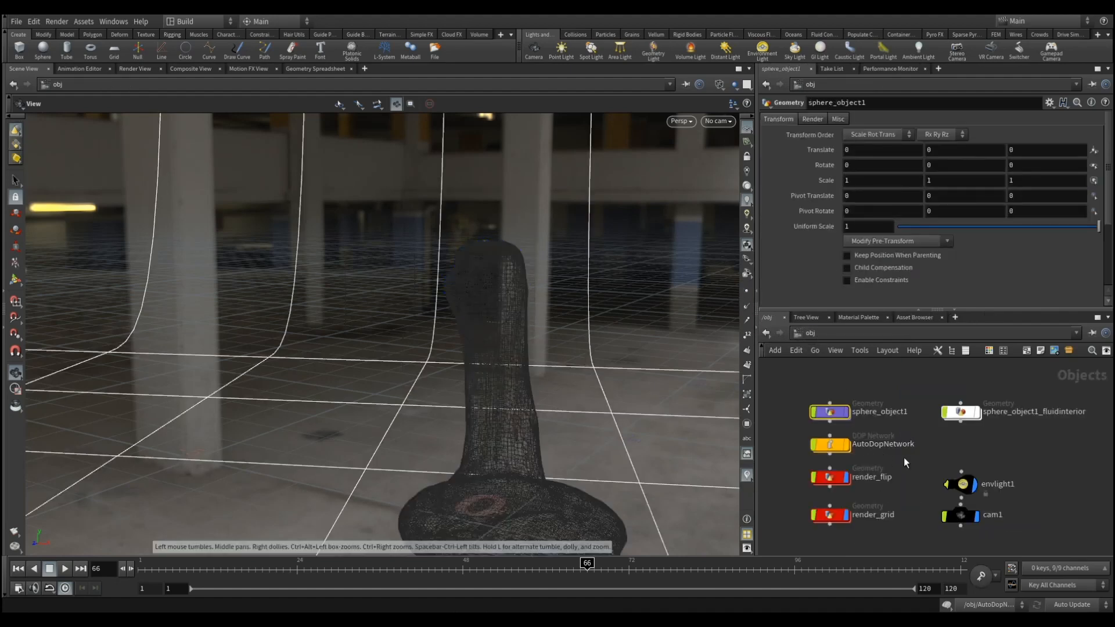
right_drag(637, 397, 441, 343)
drag(596, 379, 567, 441)
Select cam1 and look through it in the viewport.
click(973, 516)
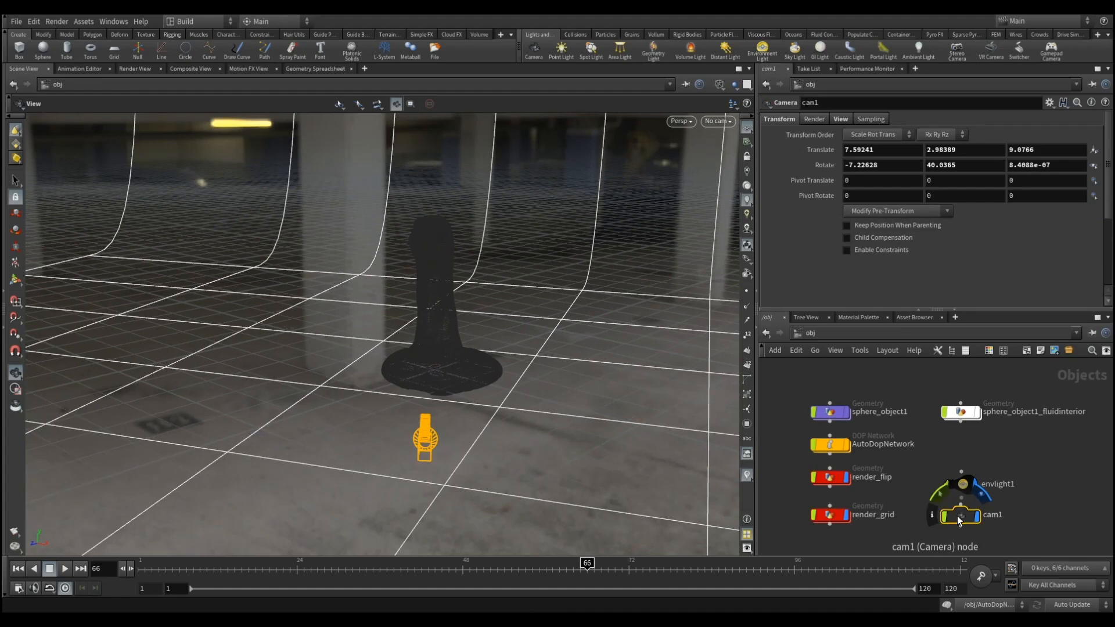
click(718, 121)
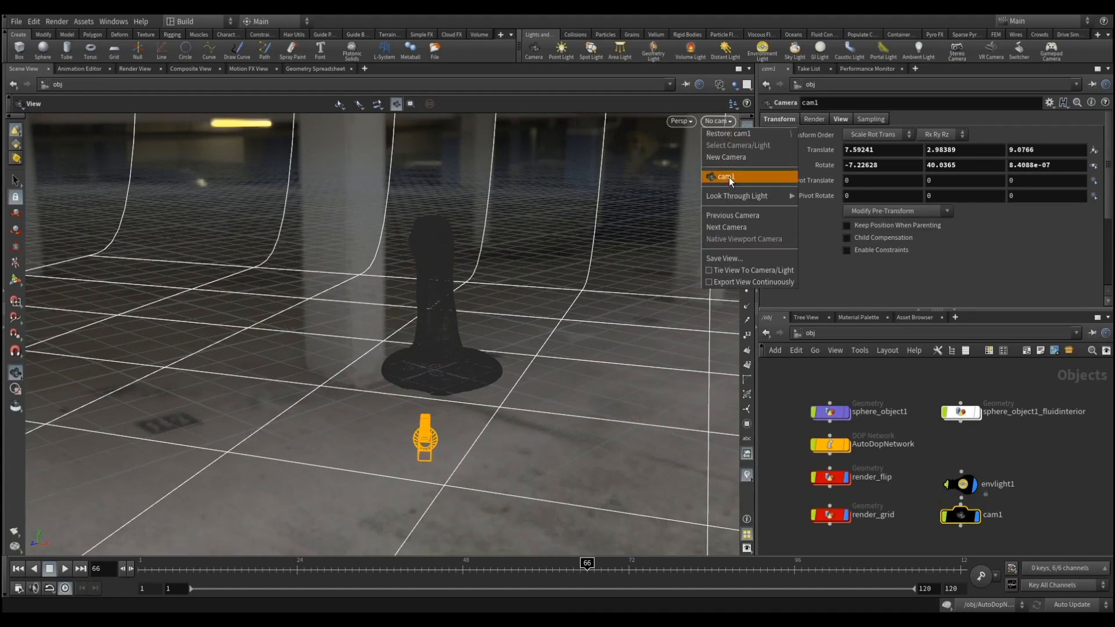
click(729, 176)
Select envlight1 and examine its Environment Map file path.
click(962, 484)
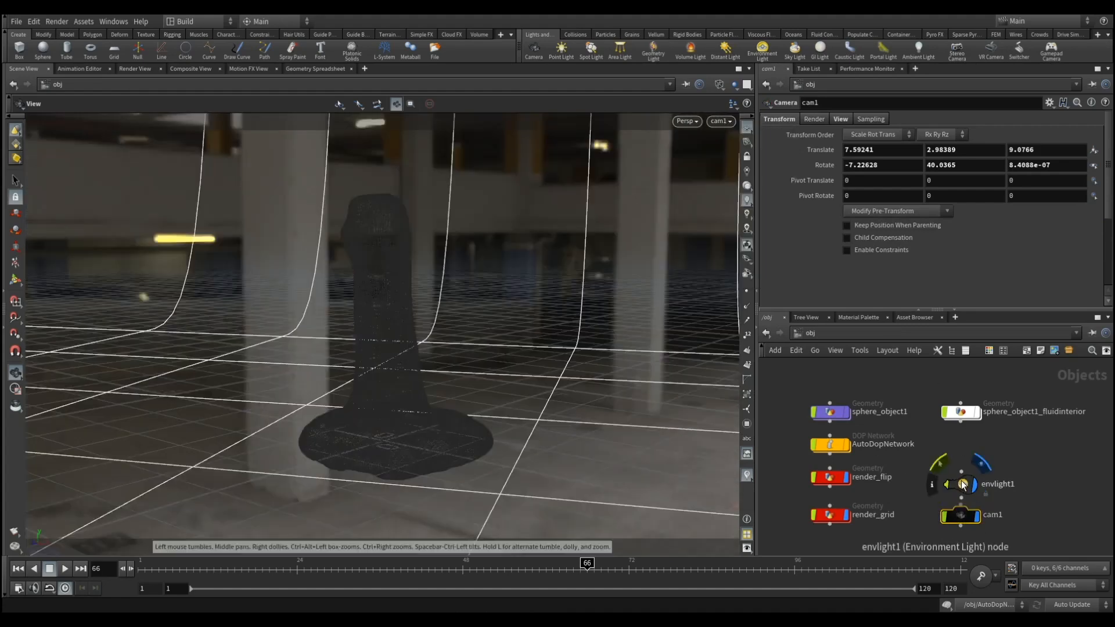
drag(866, 179, 1008, 177)
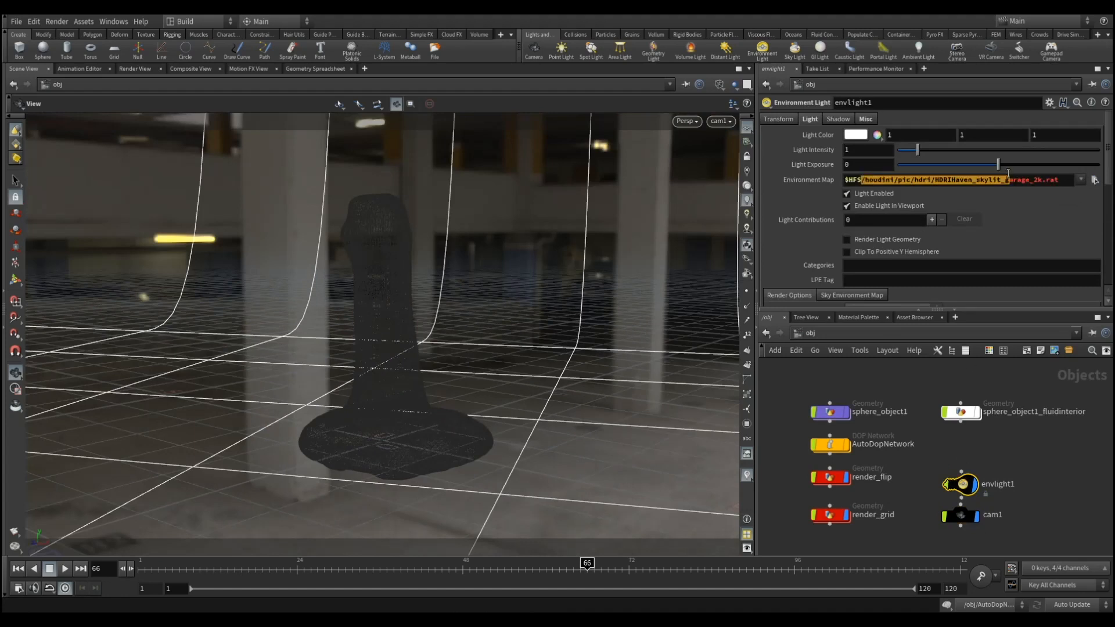
click(1063, 180)
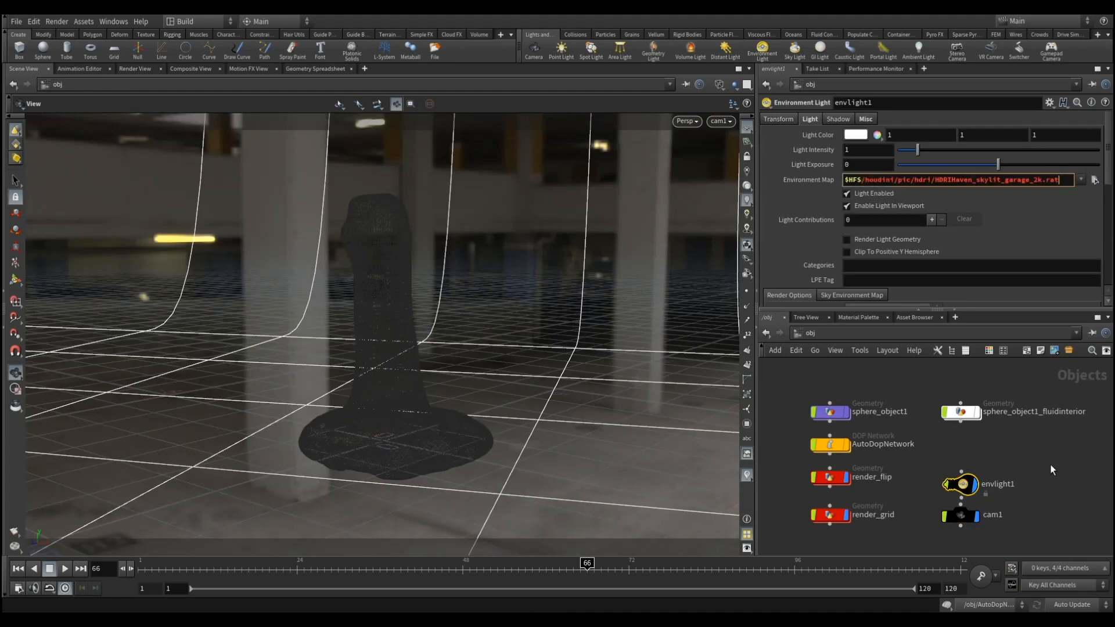
key(Return)
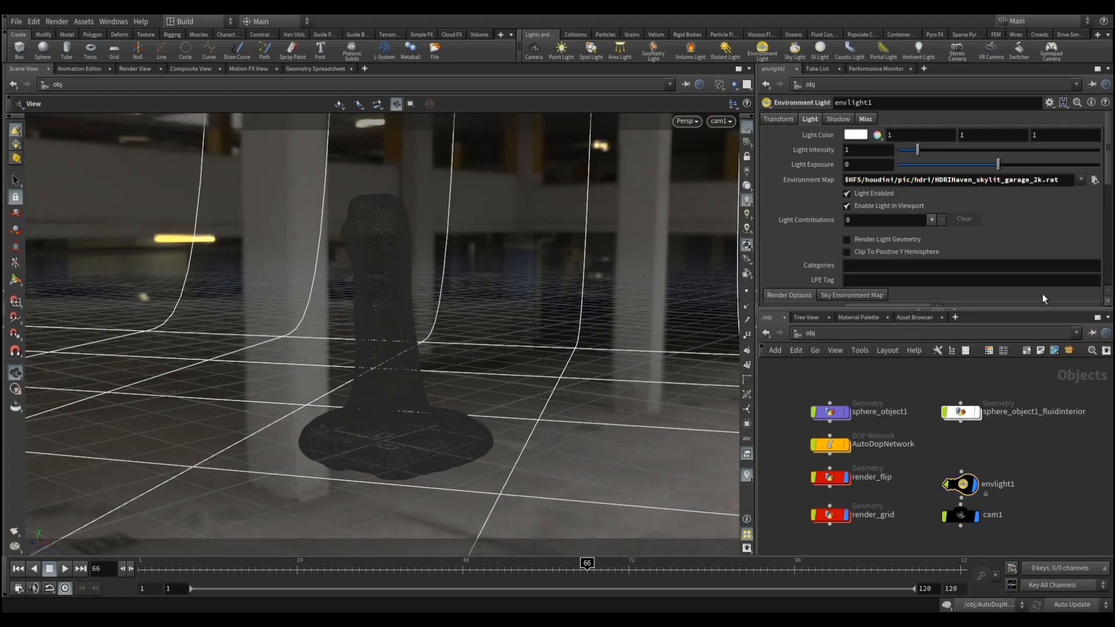
Enter AutoDopNetwork, return the timeline to frame 1 and select flipfluidobject1.
double_click(830, 444)
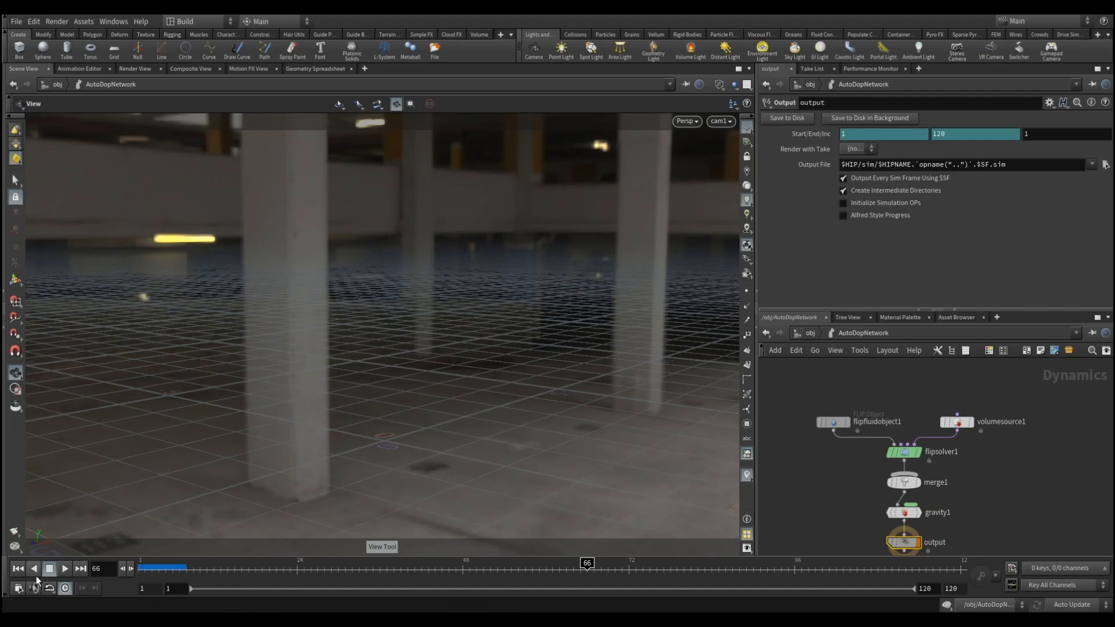
click(19, 569)
click(834, 421)
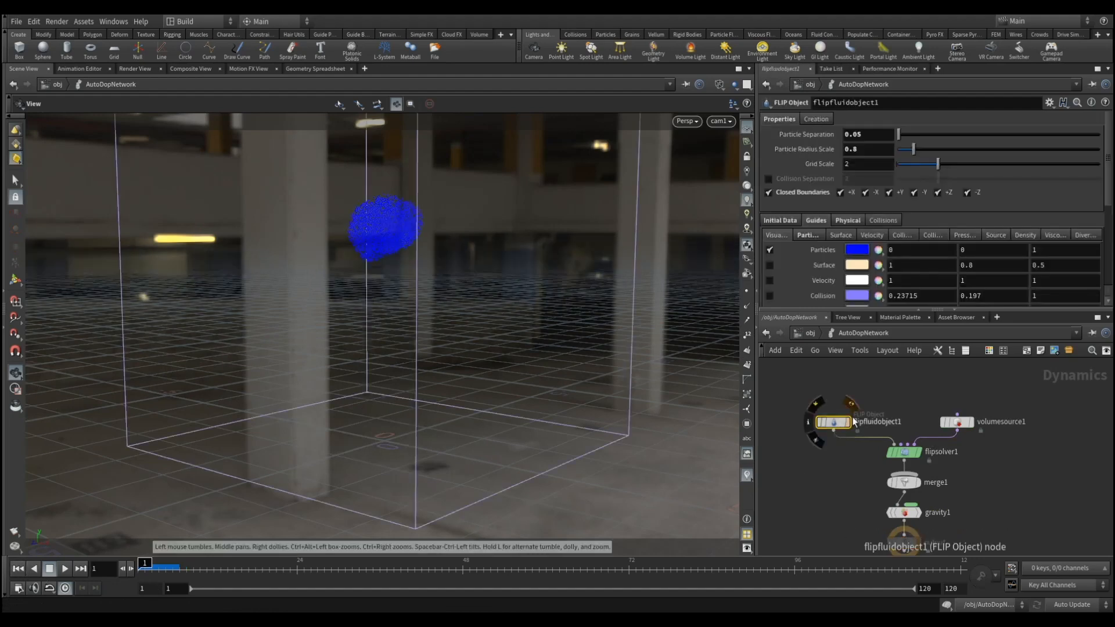
Review flipfluidobject1's Guides, Physical, Initial Data, Collisions and Creation settings.
scroll(831, 240, down, 4)
scroll(831, 241, up, 4)
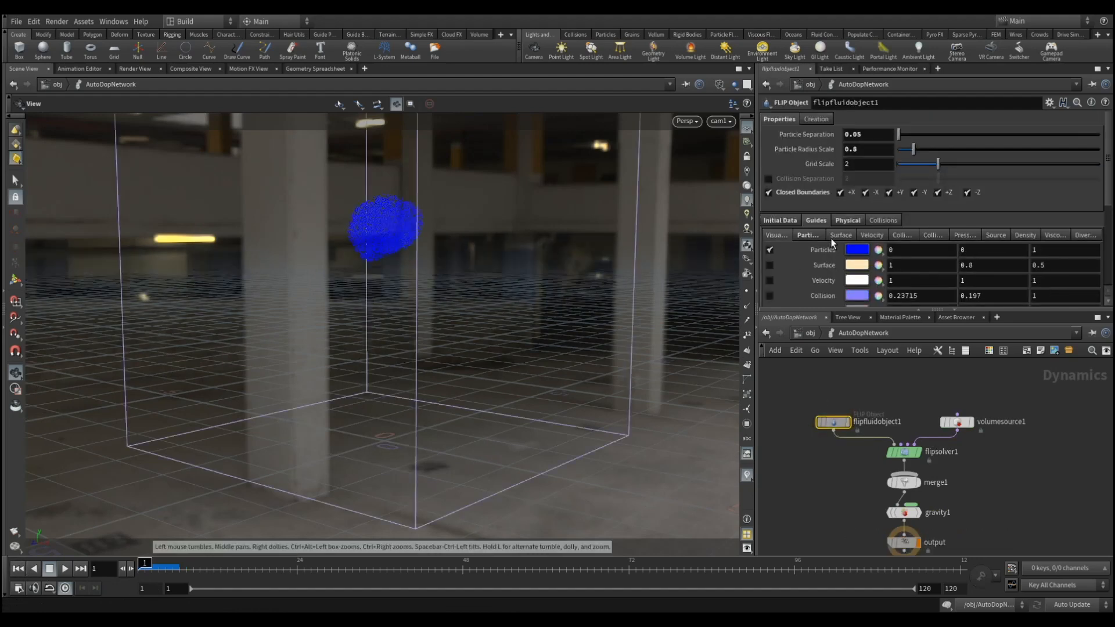
click(847, 221)
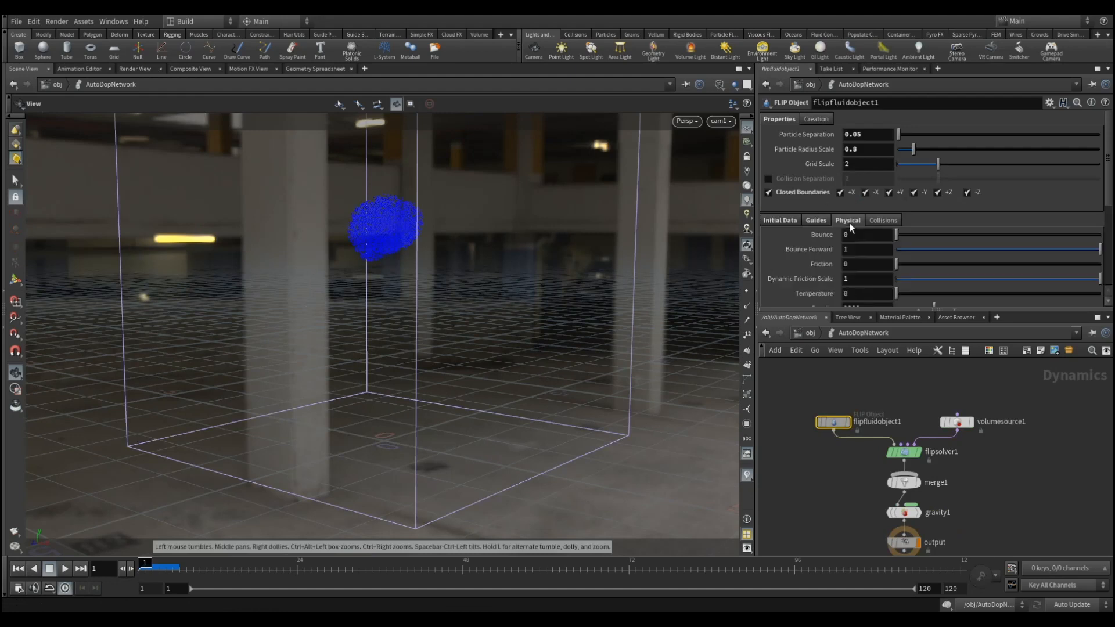
scroll(817, 249, down, 3)
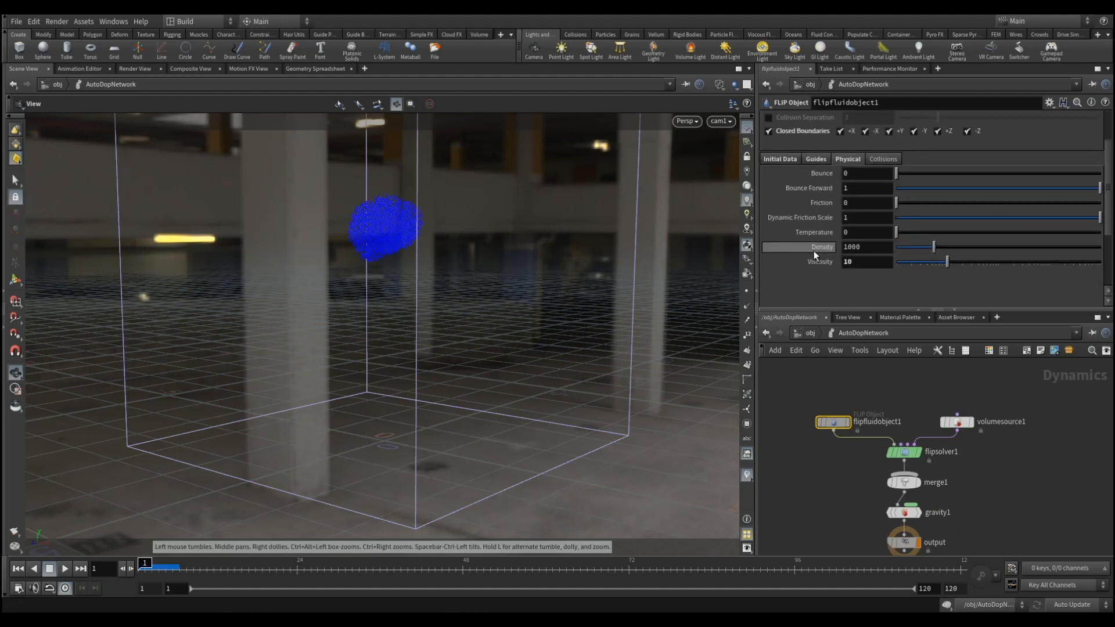
click(821, 158)
click(786, 158)
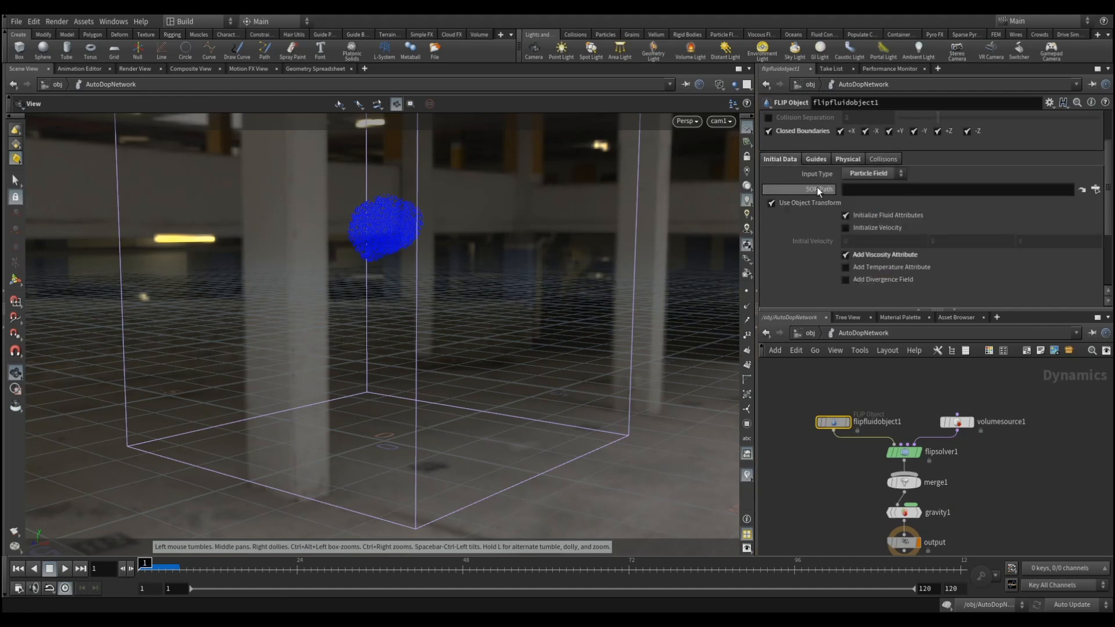
click(879, 159)
scroll(824, 250, up, 3)
click(815, 119)
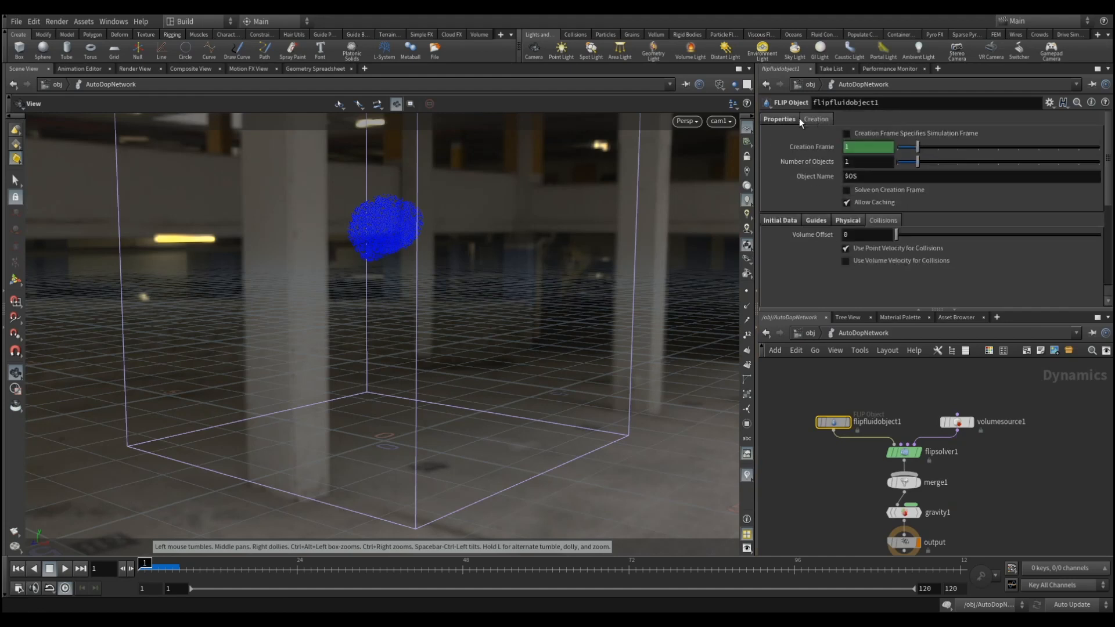
click(780, 119)
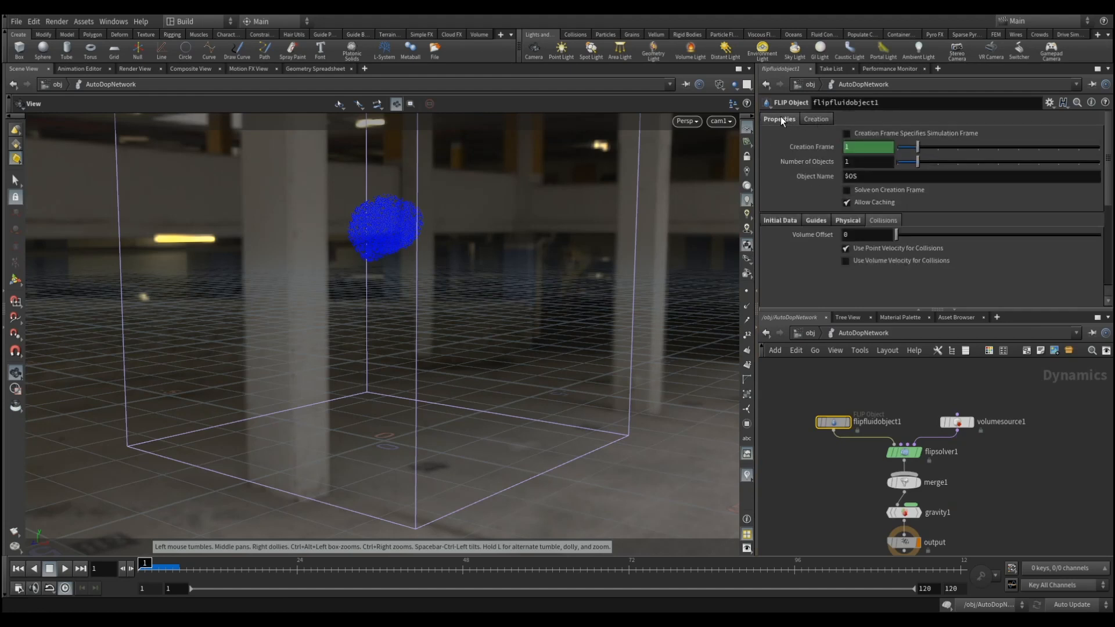
Select volumesource1 and review its Volumes settings, including the source volume, target field and operation.
click(956, 422)
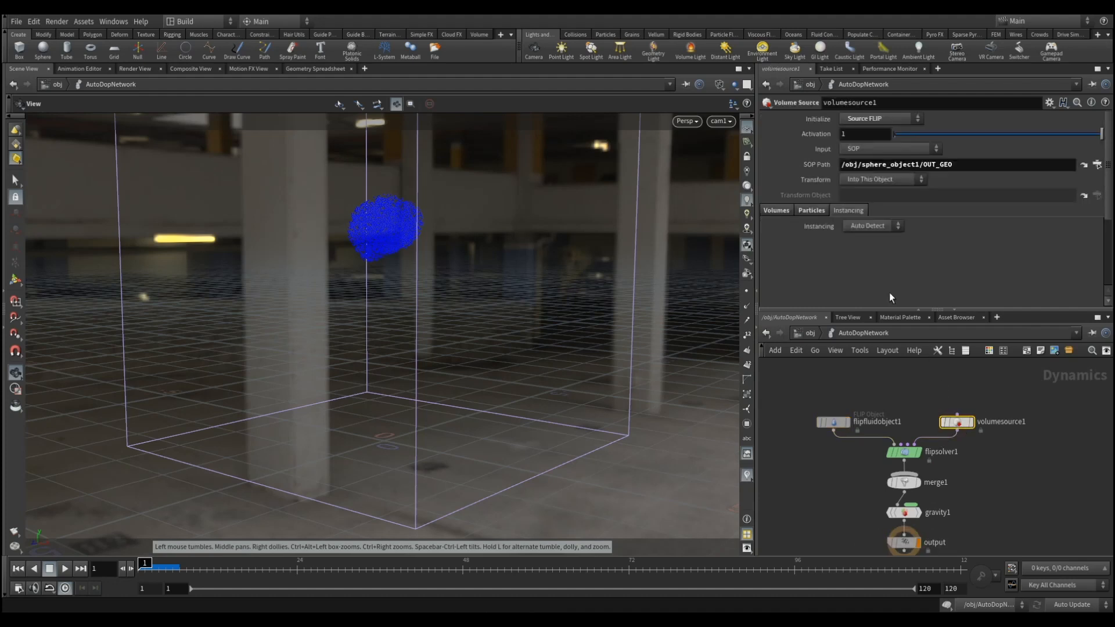
click(785, 209)
scroll(826, 250, down, 5)
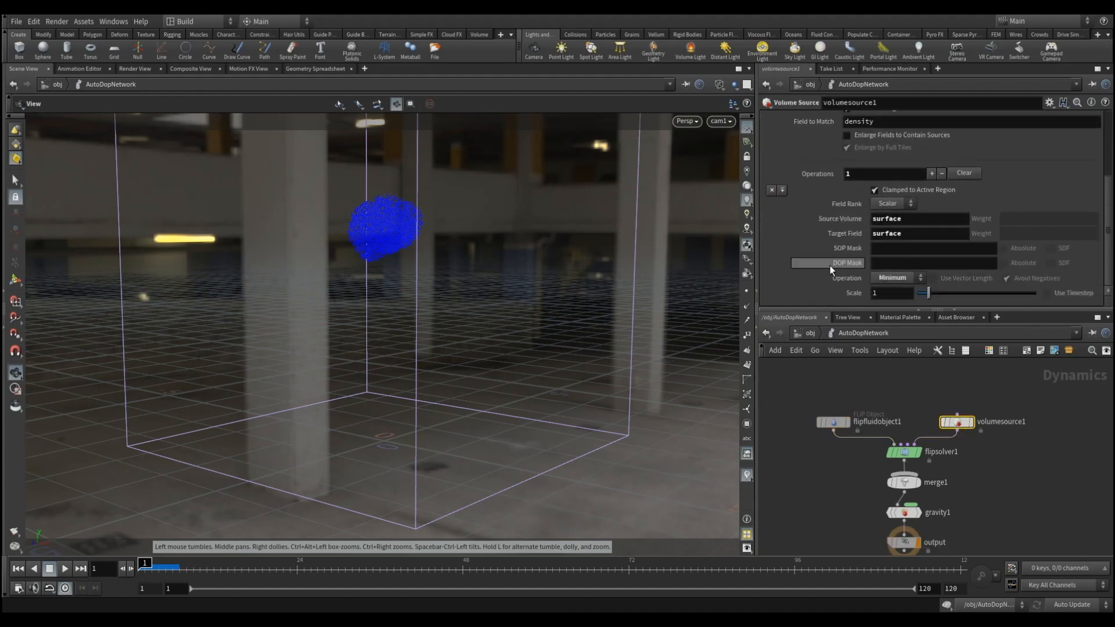
scroll(830, 266, up, 4)
Examine volumesource1's SOP Path and its Particles settings.
drag(953, 165, 843, 168)
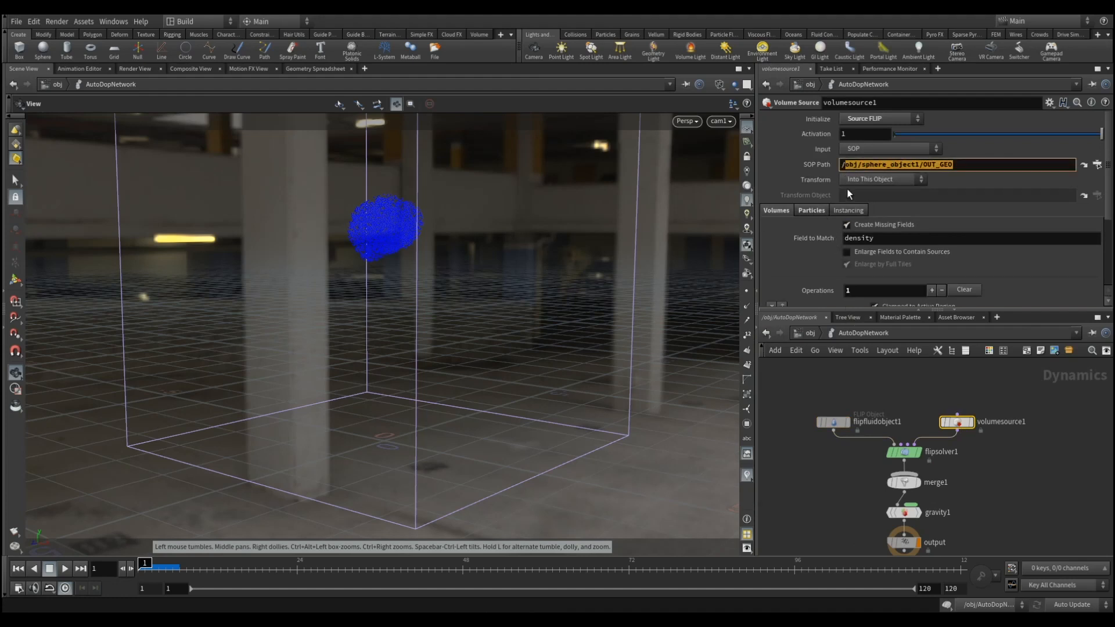
click(865, 179)
click(812, 180)
click(821, 209)
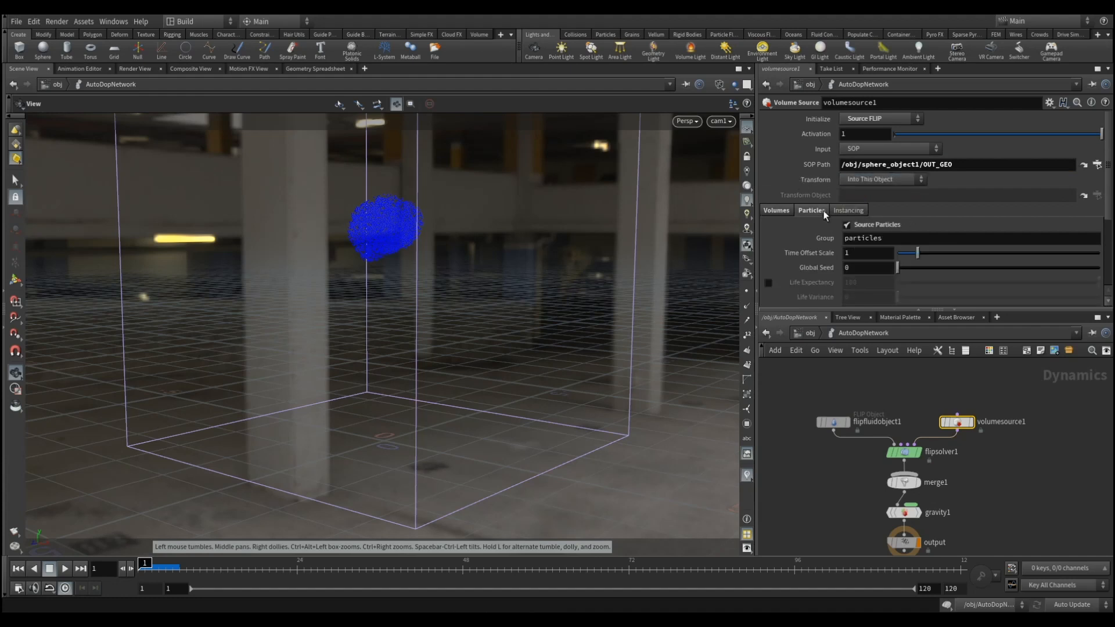
scroll(823, 252, down, 2)
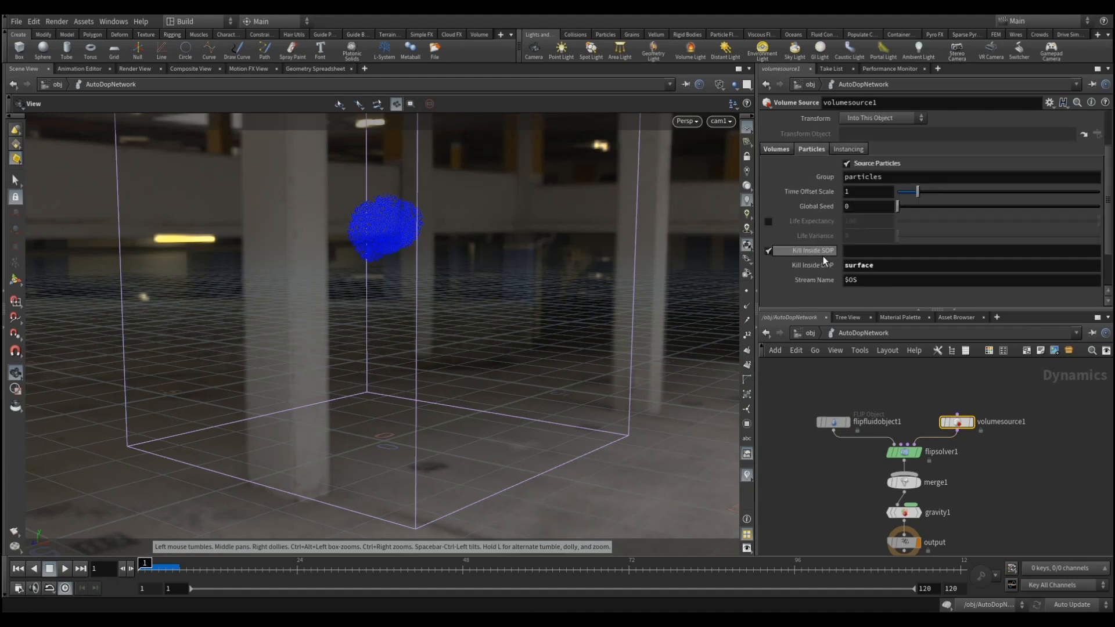
Check volumesource1's Instancing setting and inspect flipsolver1's Substeps parameters.
click(848, 150)
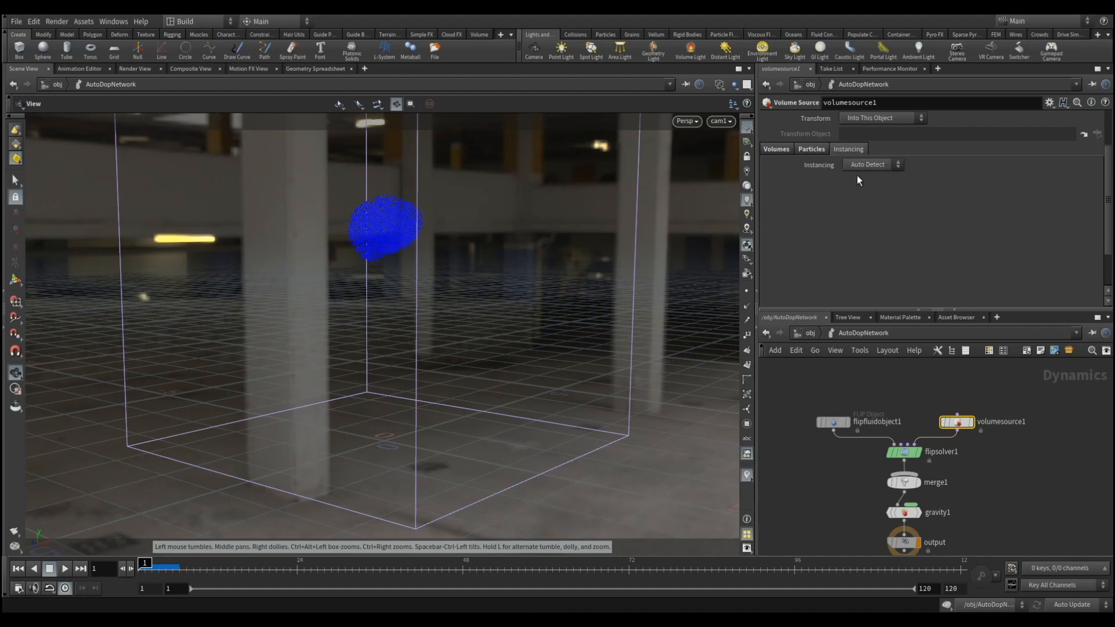
click(908, 452)
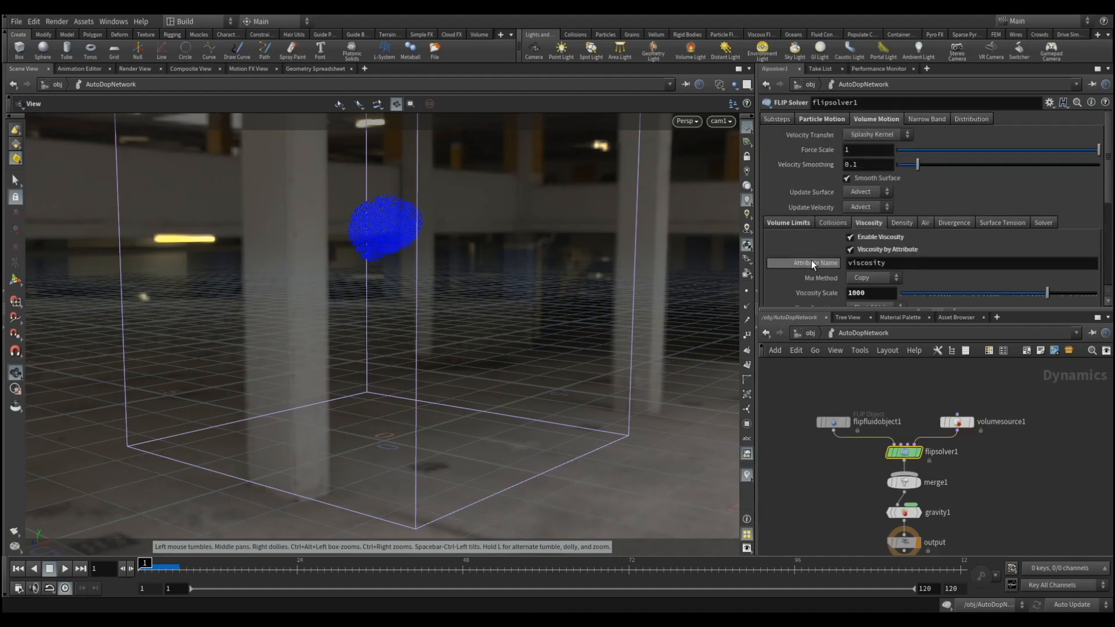
click(783, 120)
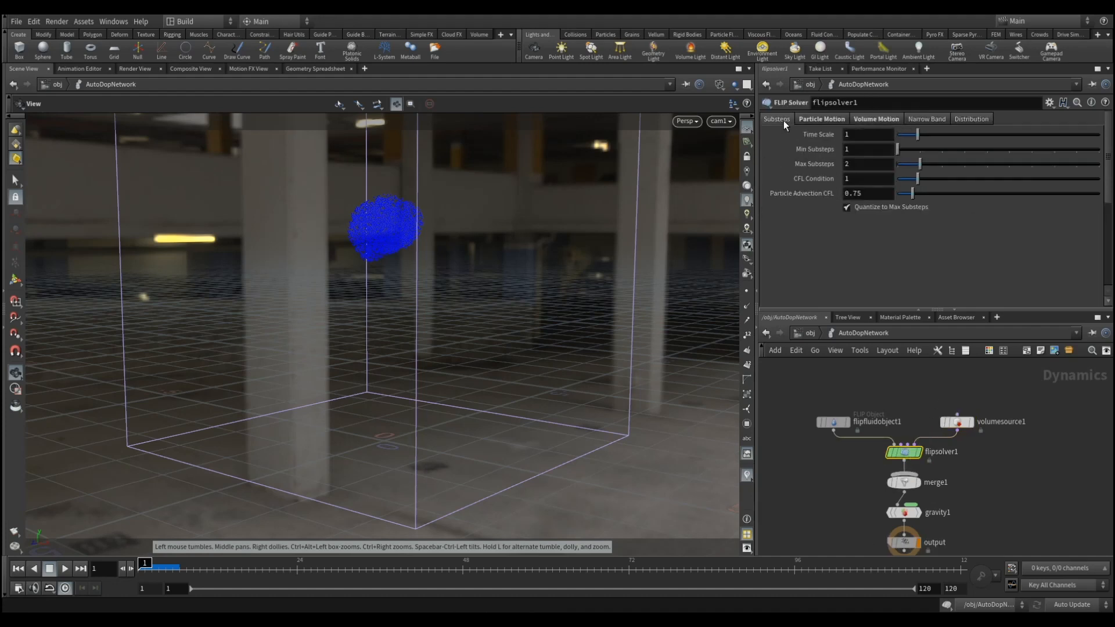
Review flipsolver1's Particle Motion settings, including Behavior, Reseeding, Droplets, Vorticity and Rest.
click(819, 118)
click(779, 205)
scroll(821, 204, down, 1)
click(818, 189)
scroll(798, 249, down, 4)
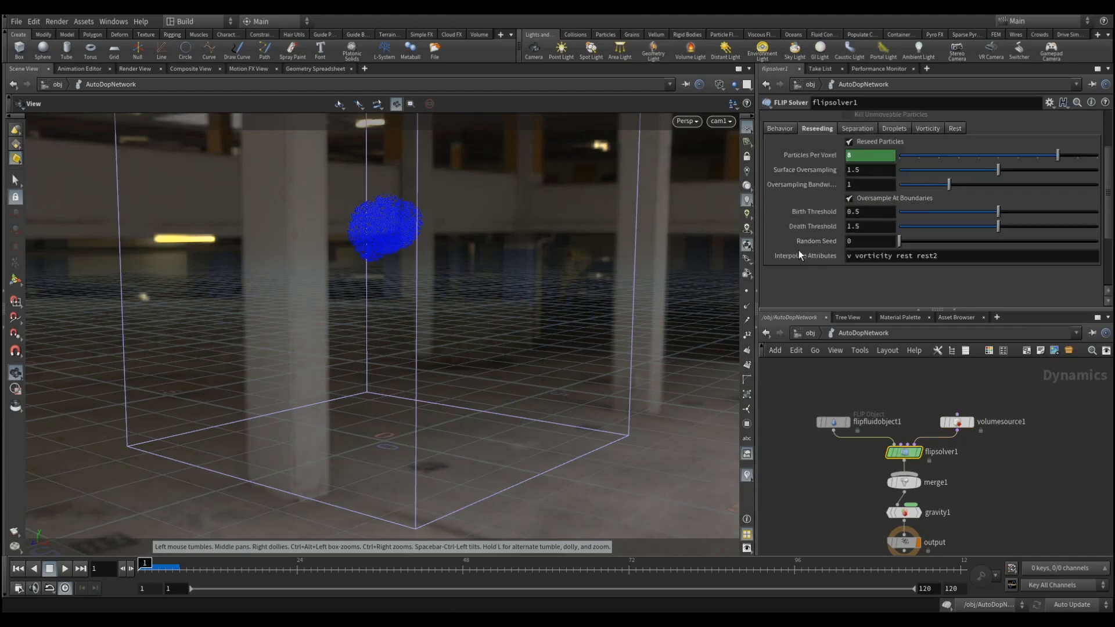
scroll(799, 252, up, 4)
click(893, 189)
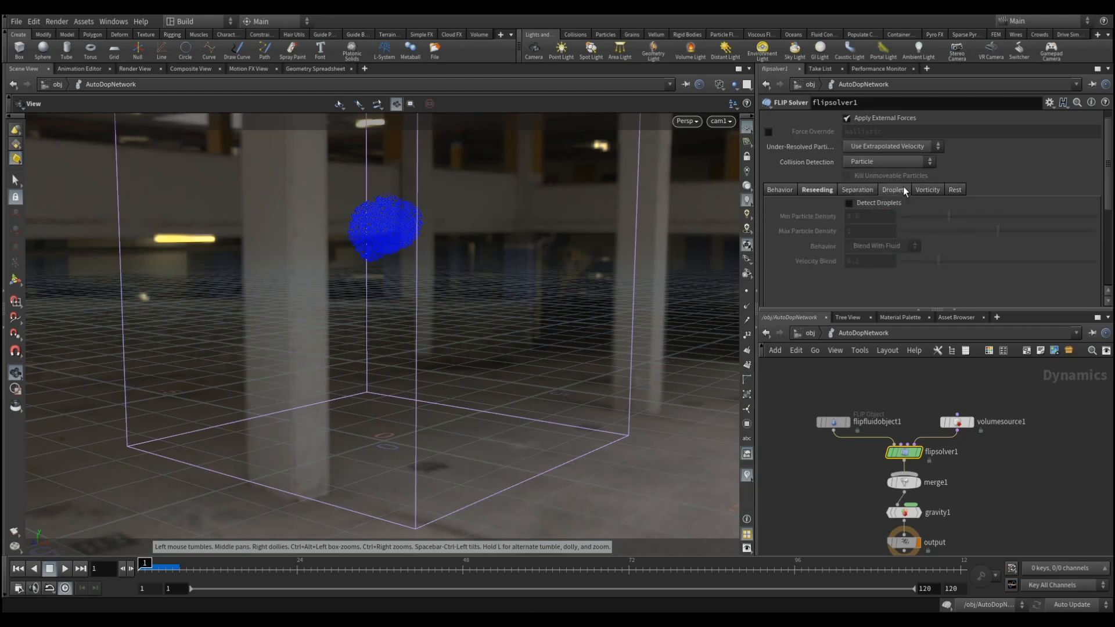
click(926, 189)
click(953, 190)
scroll(805, 243, up, 1)
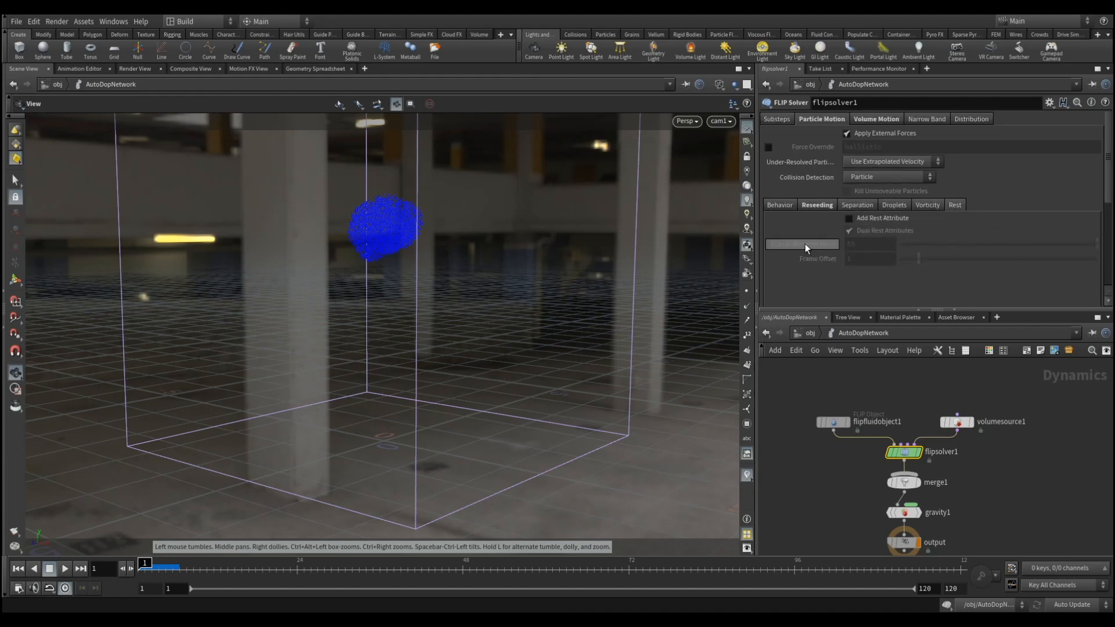
Review flipsolver1's Volume Motion settings for Volume Limits, Collisions and Viscosity, plus its Narrow Band and Distribution settings.
click(871, 119)
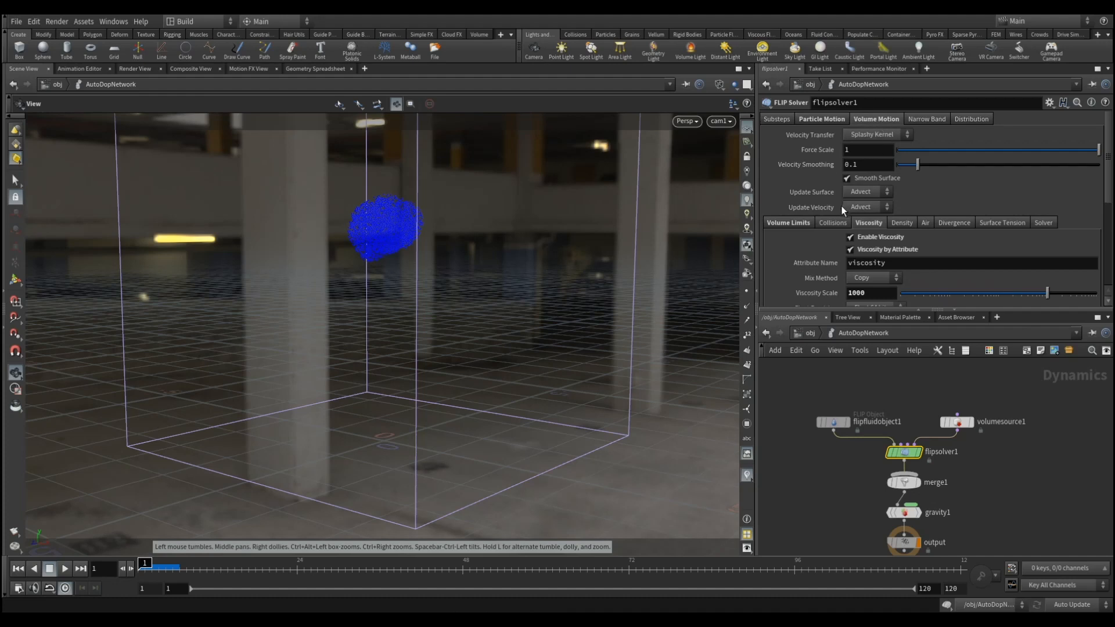
click(800, 223)
scroll(821, 228, down, 1)
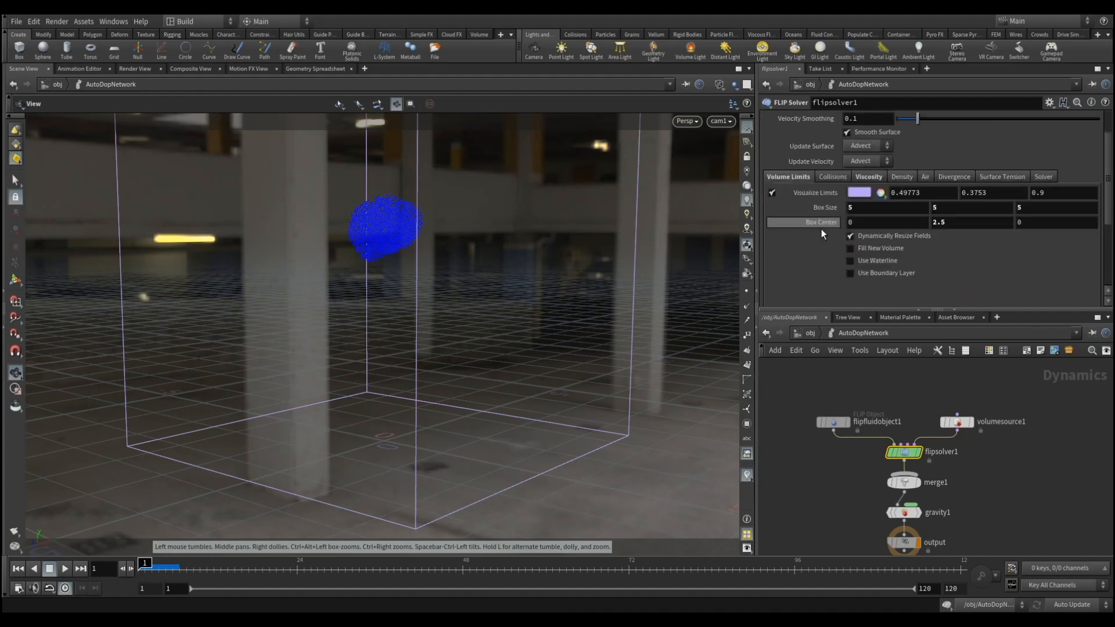
click(841, 176)
click(865, 176)
scroll(845, 221, down, 1)
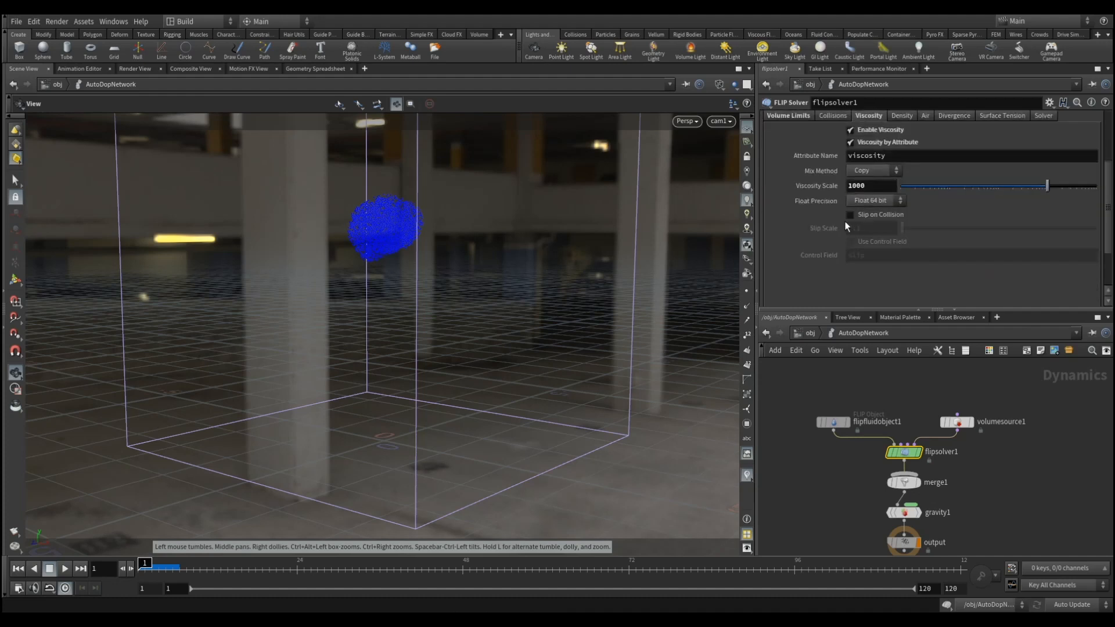
scroll(845, 222, up, 1)
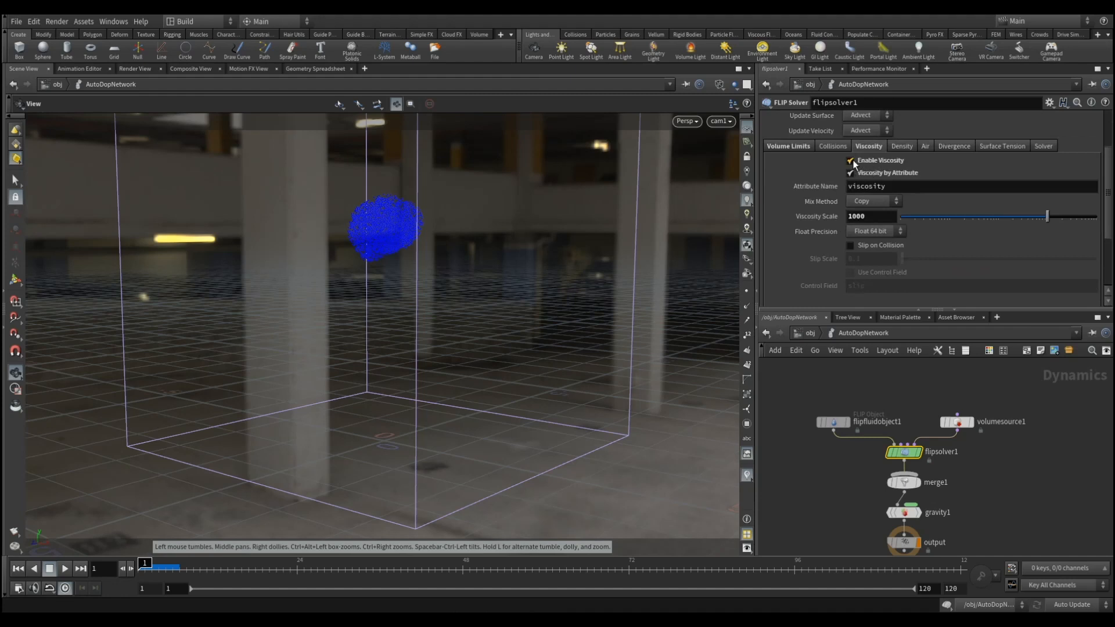
scroll(915, 252, up, 3)
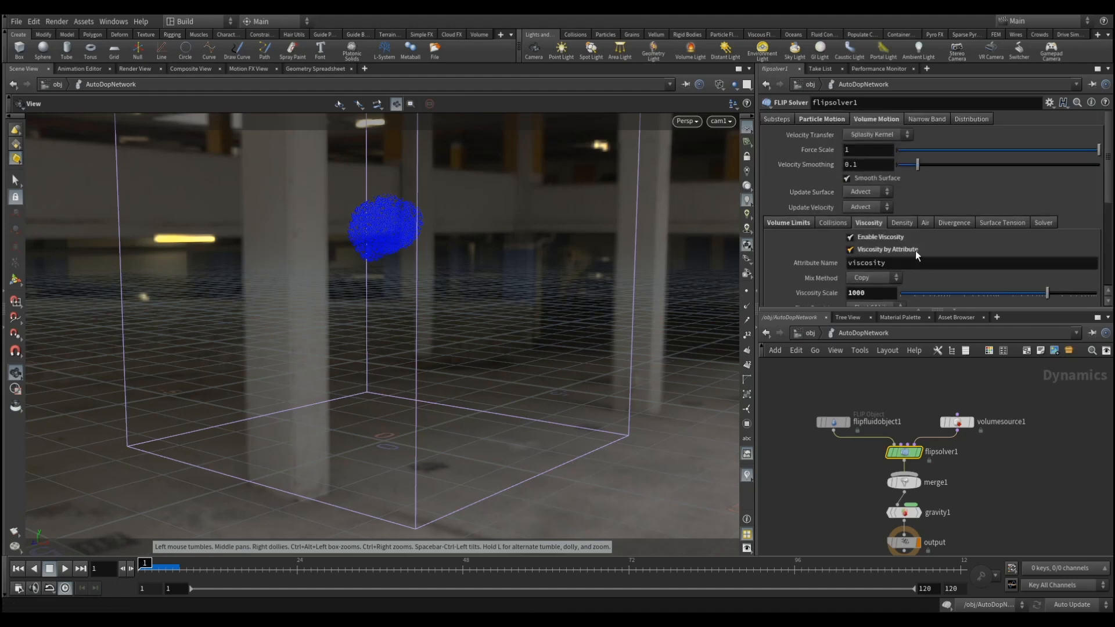
click(915, 120)
click(976, 120)
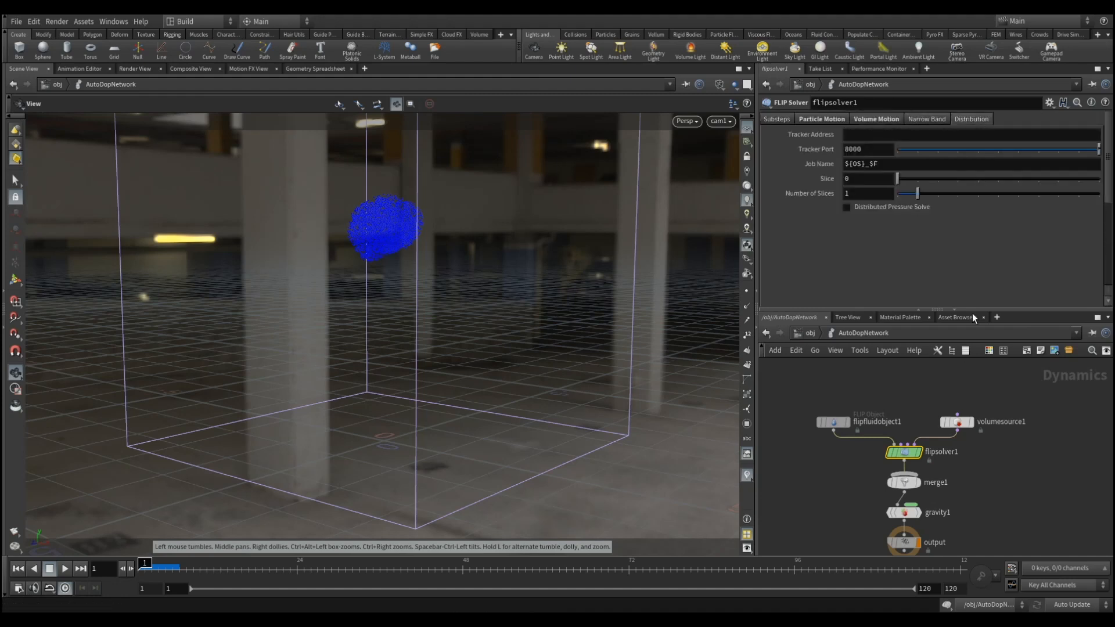
Inspect merge1 and gravity1 downstream of the FLIP solver, including the gravity force parameters.
click(904, 482)
middle_drag(928, 491, 924, 447)
click(897, 469)
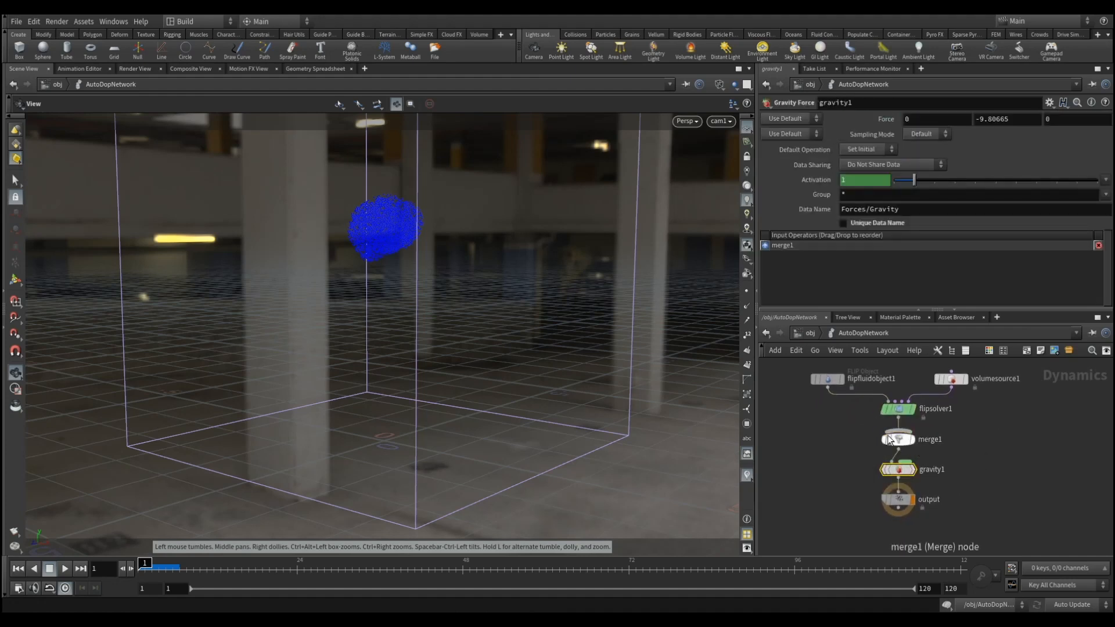
Enter the render_flip object and examine import_sphere_object1's DOP Network and DOP Node paths and fluidcompress1's parameters.
click(809, 336)
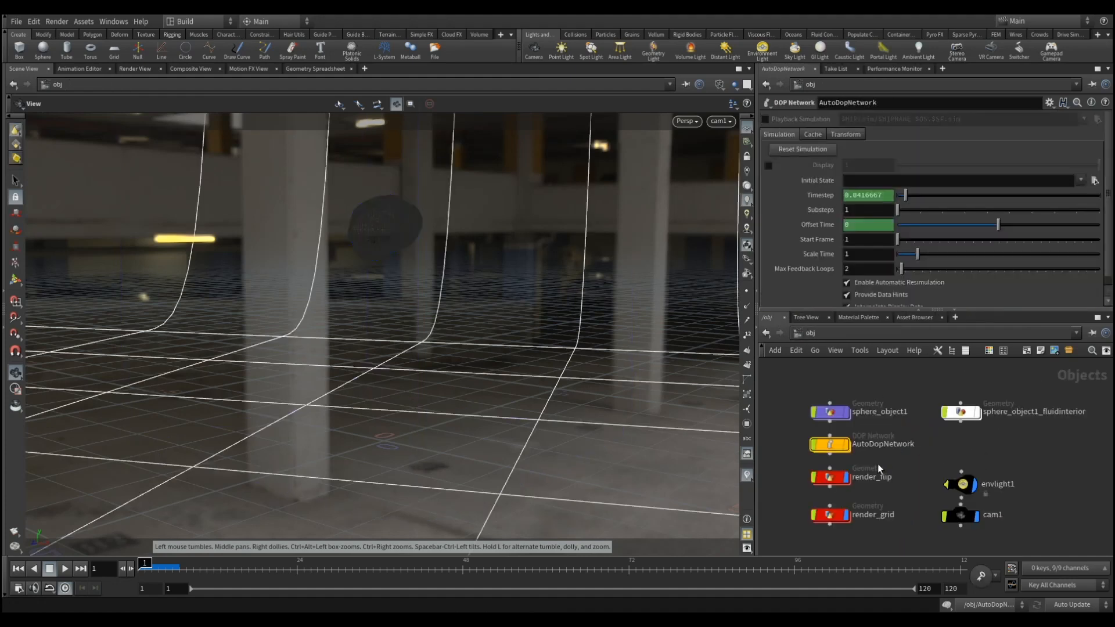
double_click(835, 477)
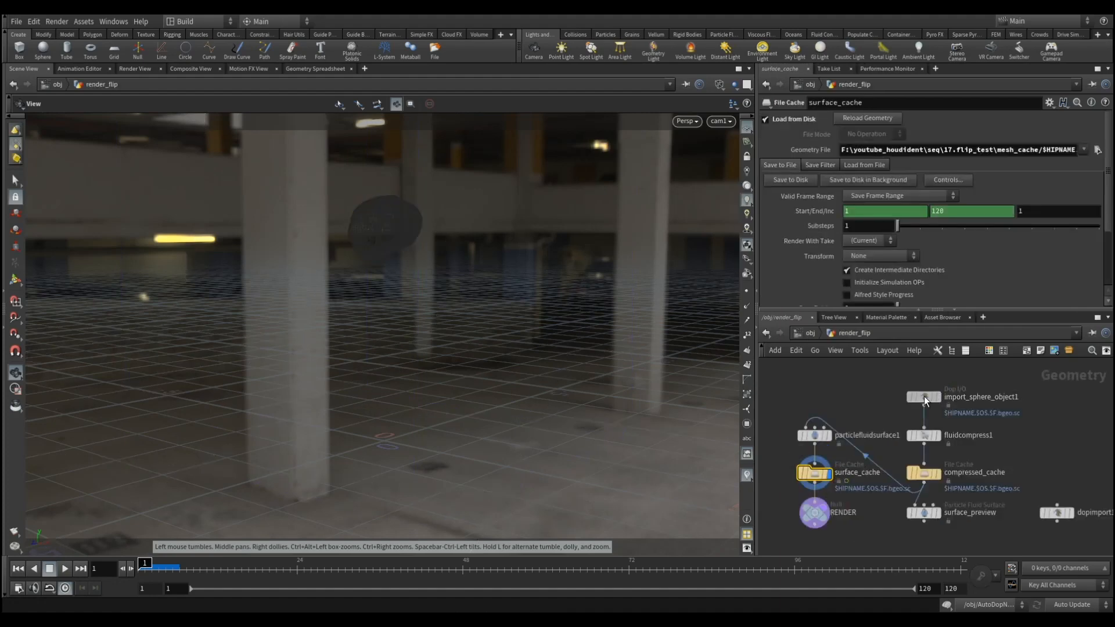
click(924, 397)
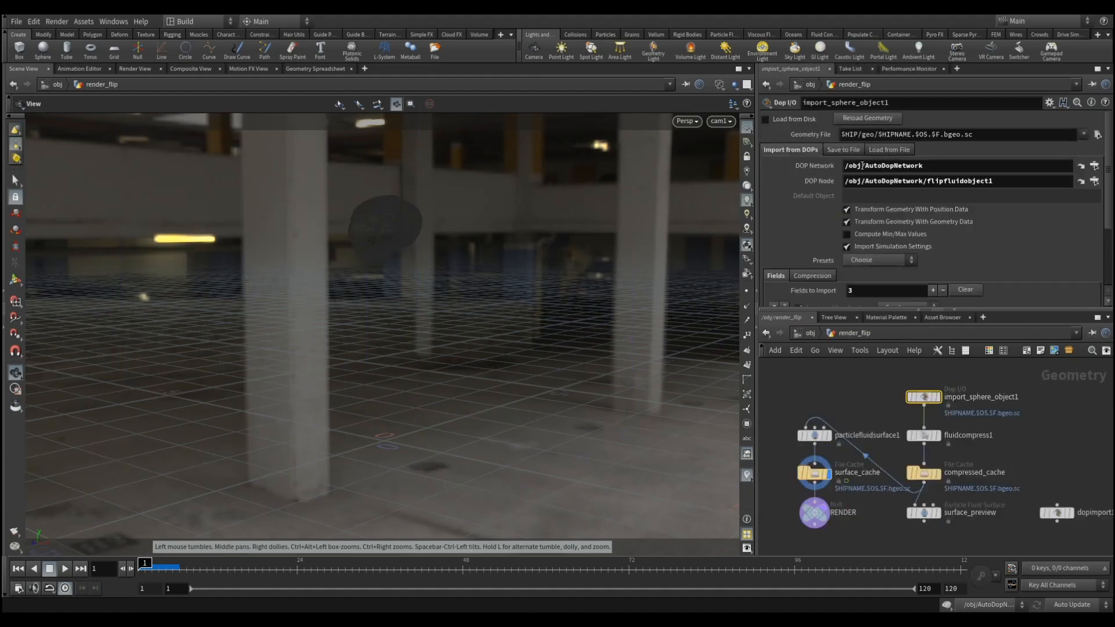
drag(862, 166, 965, 163)
double_click(932, 181)
click(1009, 181)
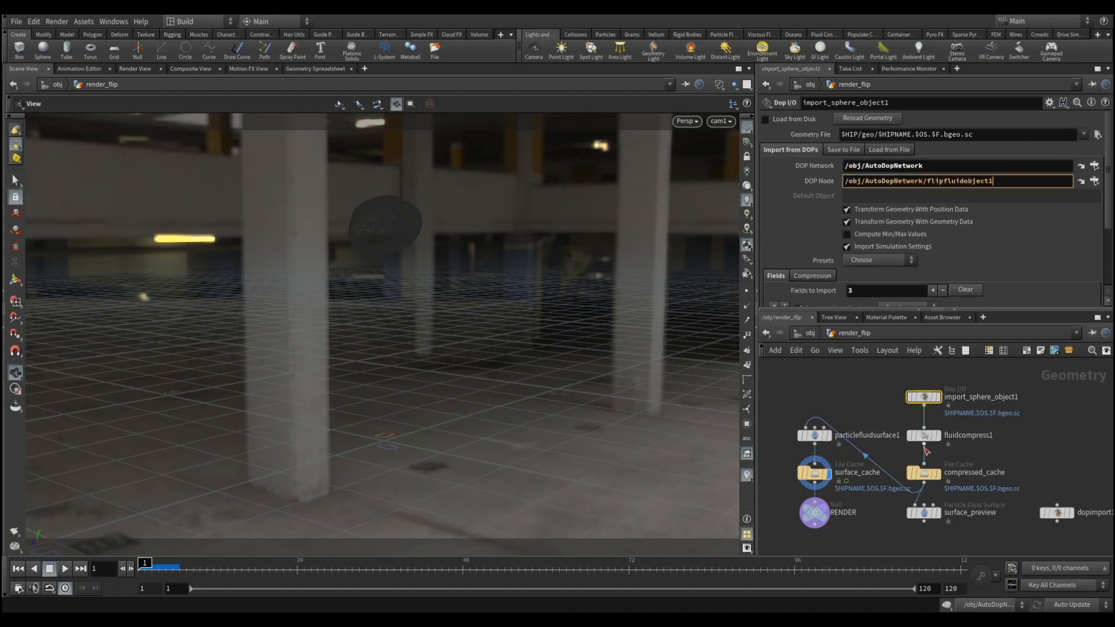
mouse_move(924, 441)
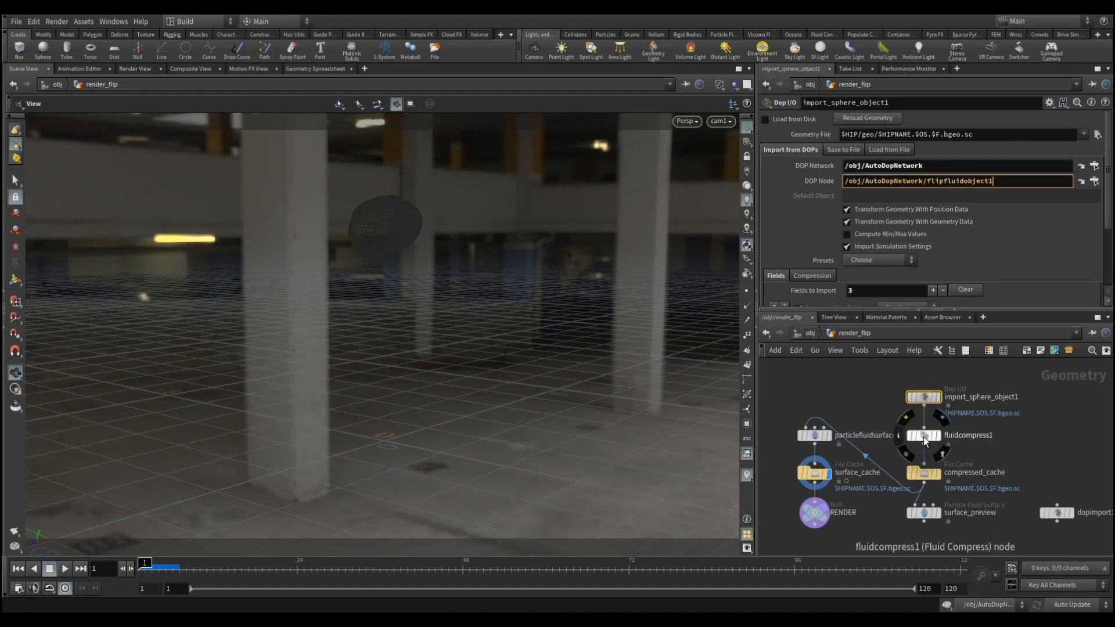
click(923, 437)
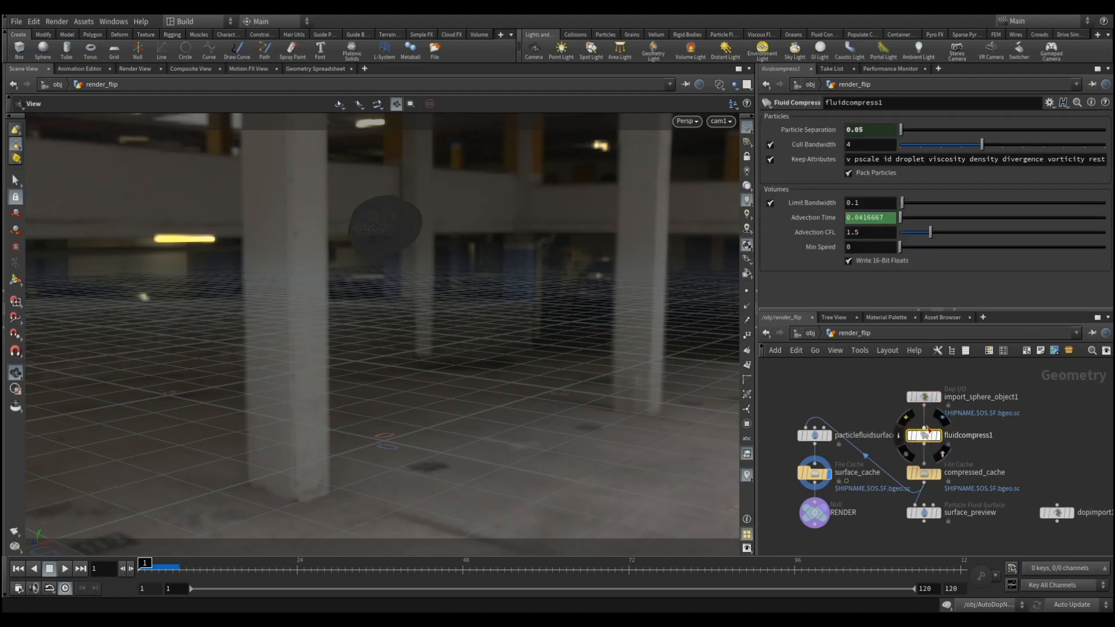
Browse AutoDopNetwork's operators for import_sphere_object1's DOP Network, highlight output and flipfluidobject1, and cancel the selection.
click(924, 398)
click(1092, 168)
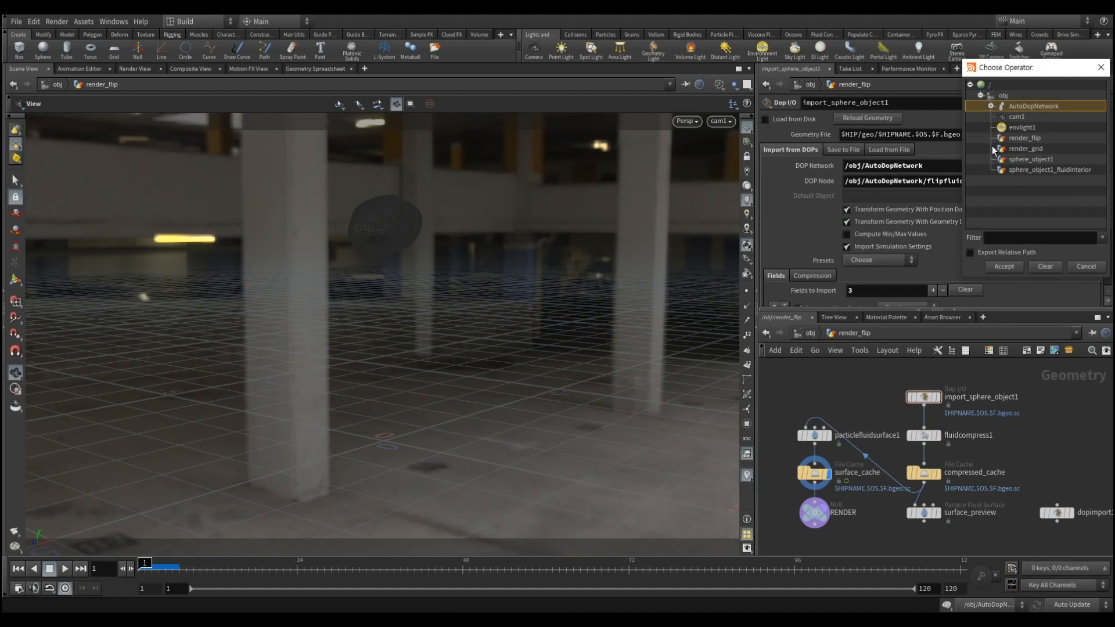
click(990, 106)
drag(1049, 68, 935, 200)
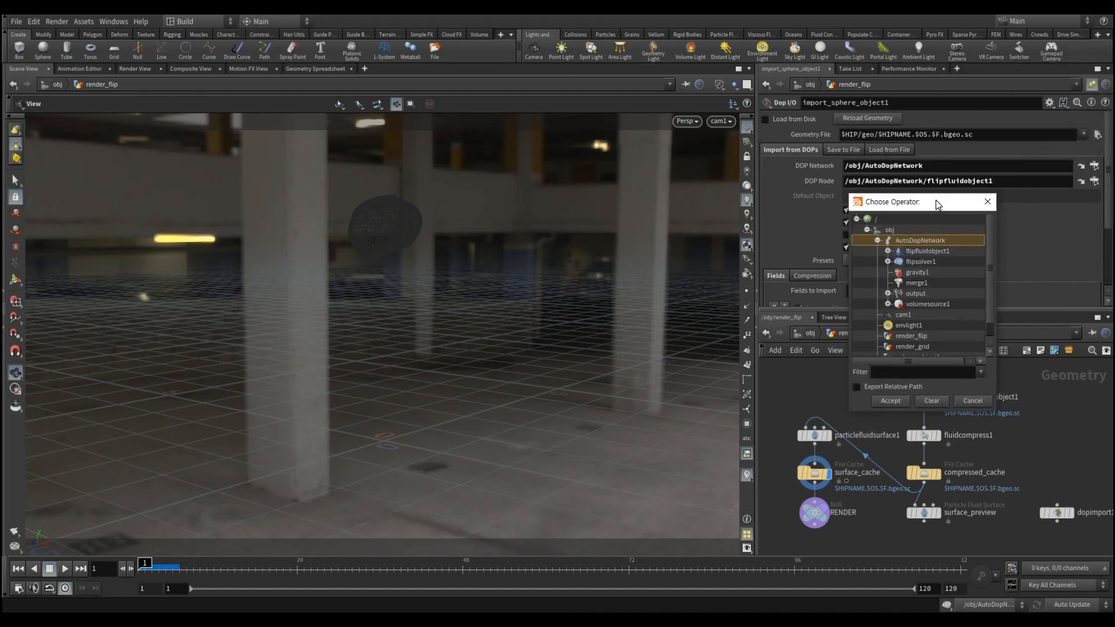
click(928, 249)
click(923, 294)
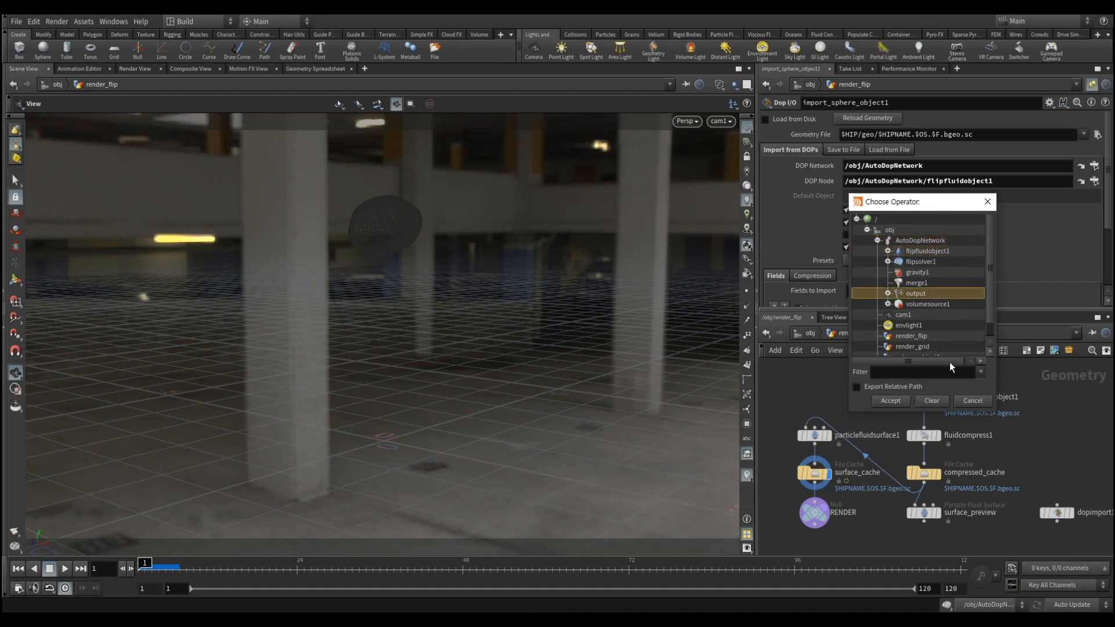
click(932, 251)
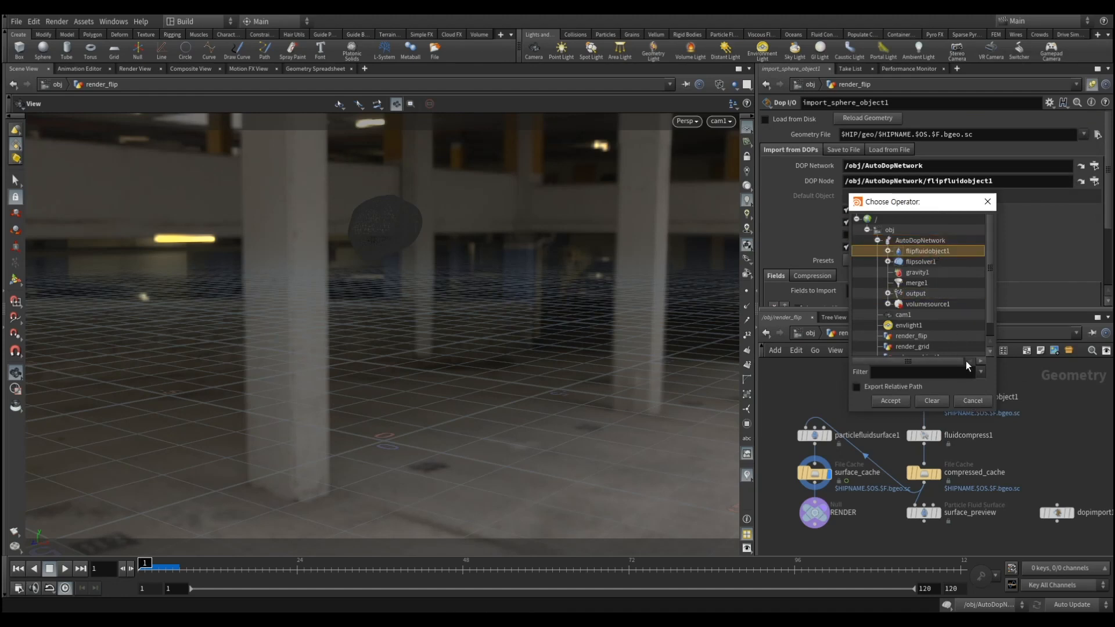
click(974, 402)
Review fluidcompress1's particle and volume settings, and display compressed_cache while scrubbing through its frames.
click(926, 436)
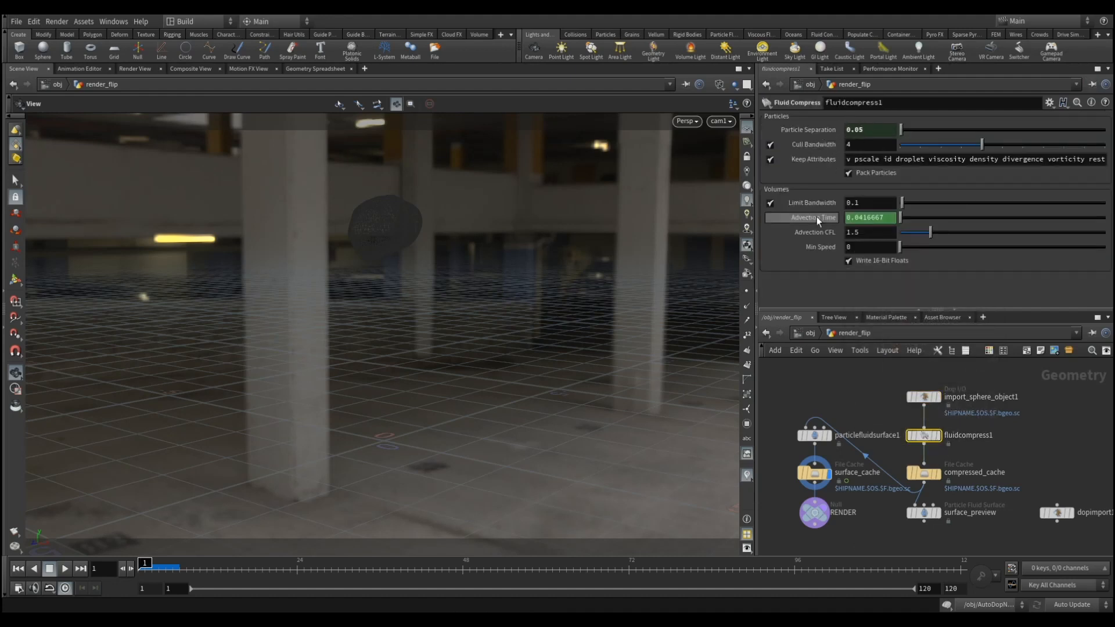
drag(199, 570, 36, 569)
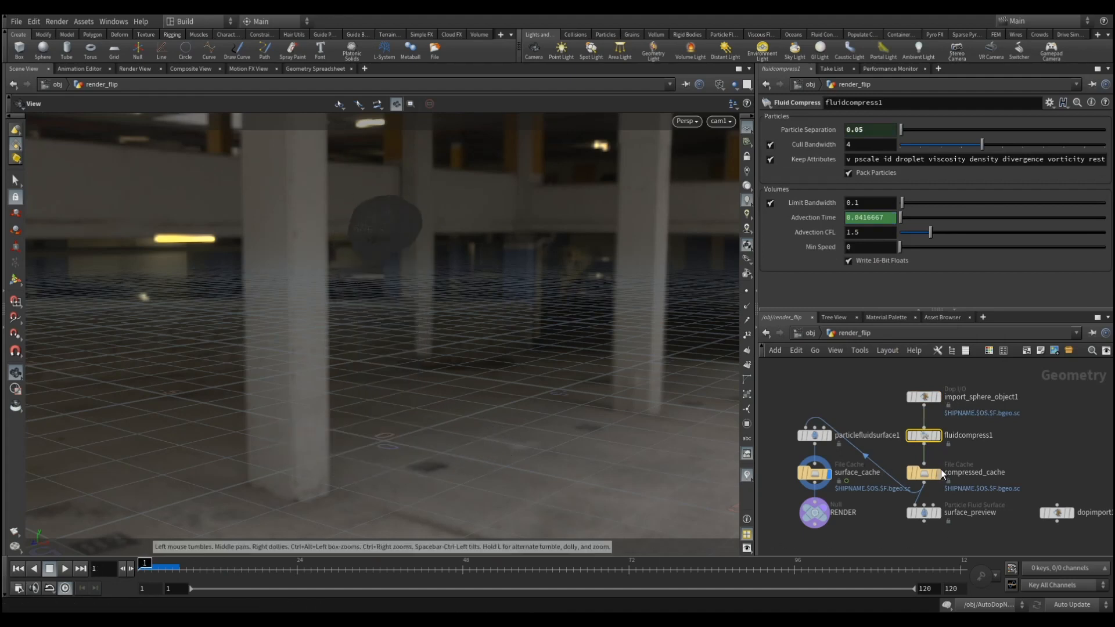
click(938, 474)
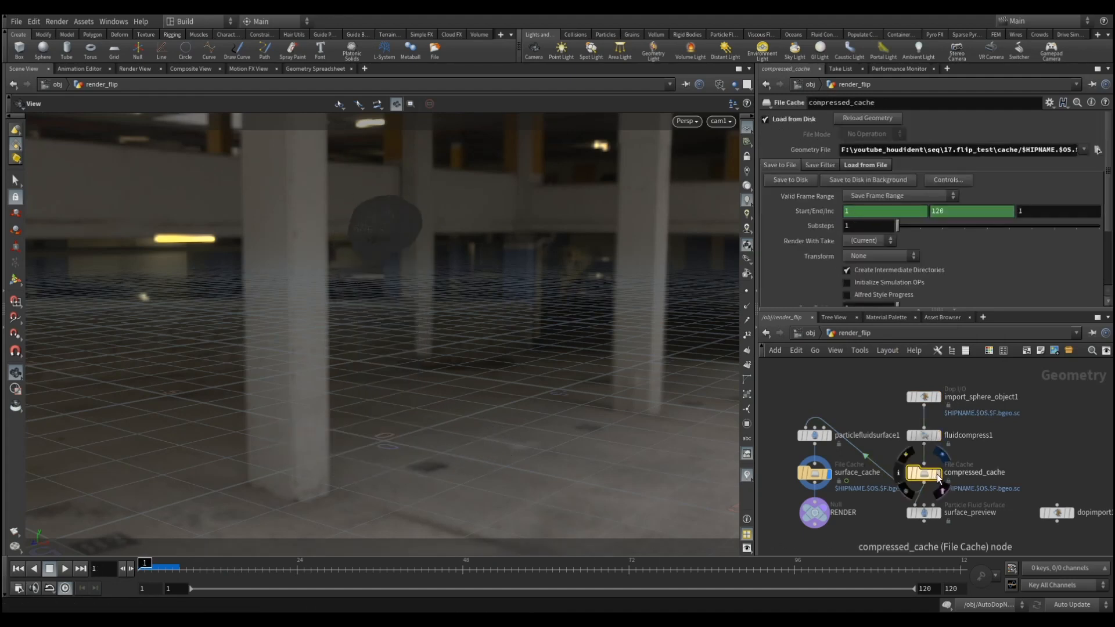
drag(165, 567, 366, 565)
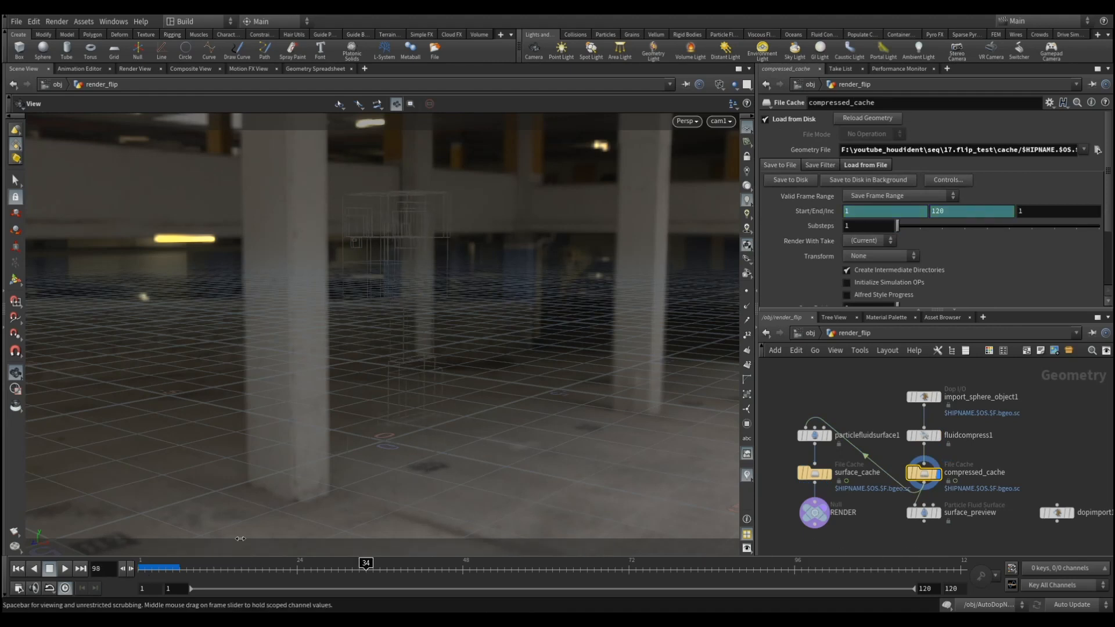
Set the viewport shading to Smooth Shaded and scrub the compressed cache to frame 81.
click(719, 84)
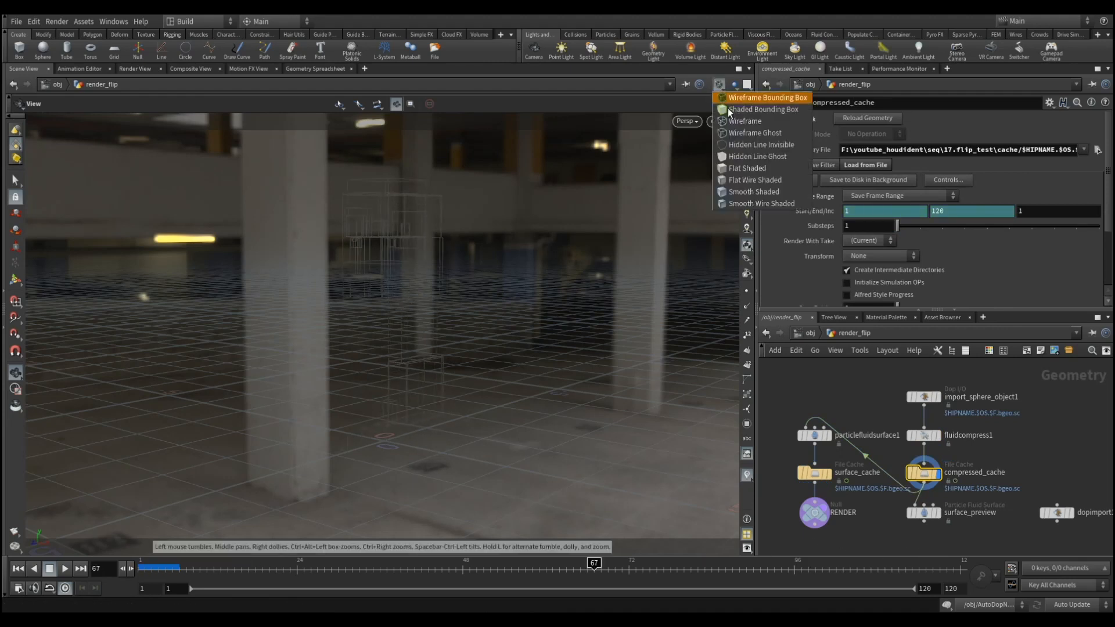
click(737, 192)
mouse_move(255, 566)
mouse_down()
mouse_move(836, 565)
mouse_move(695, 579)
mouse_up()
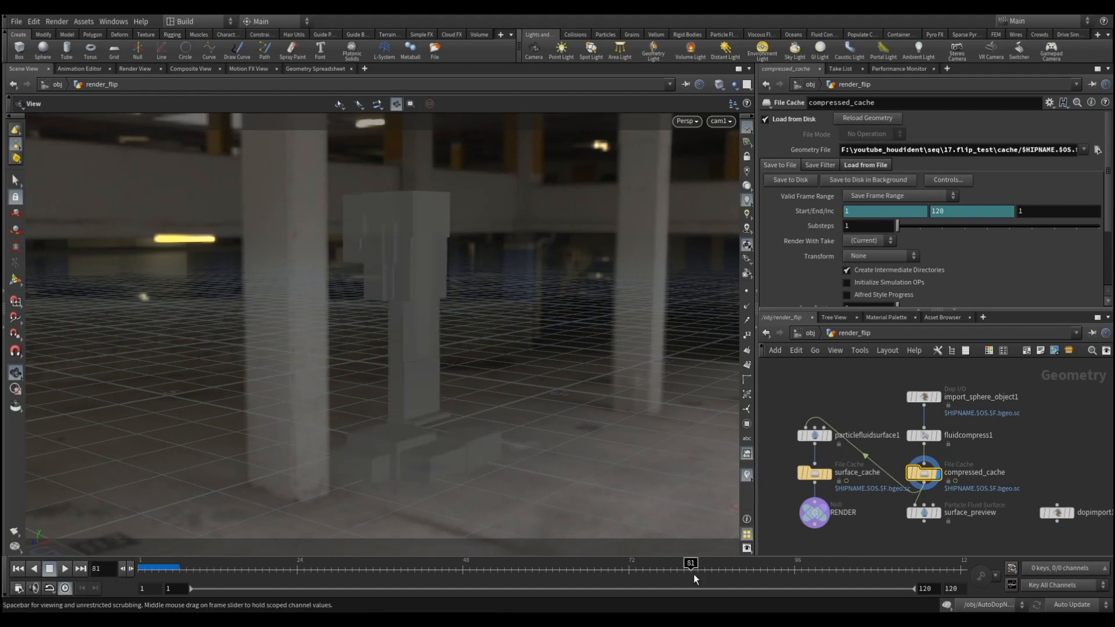
Display surface_preview and scrub the simulation to frame 101.
click(936, 513)
drag(197, 575, 829, 564)
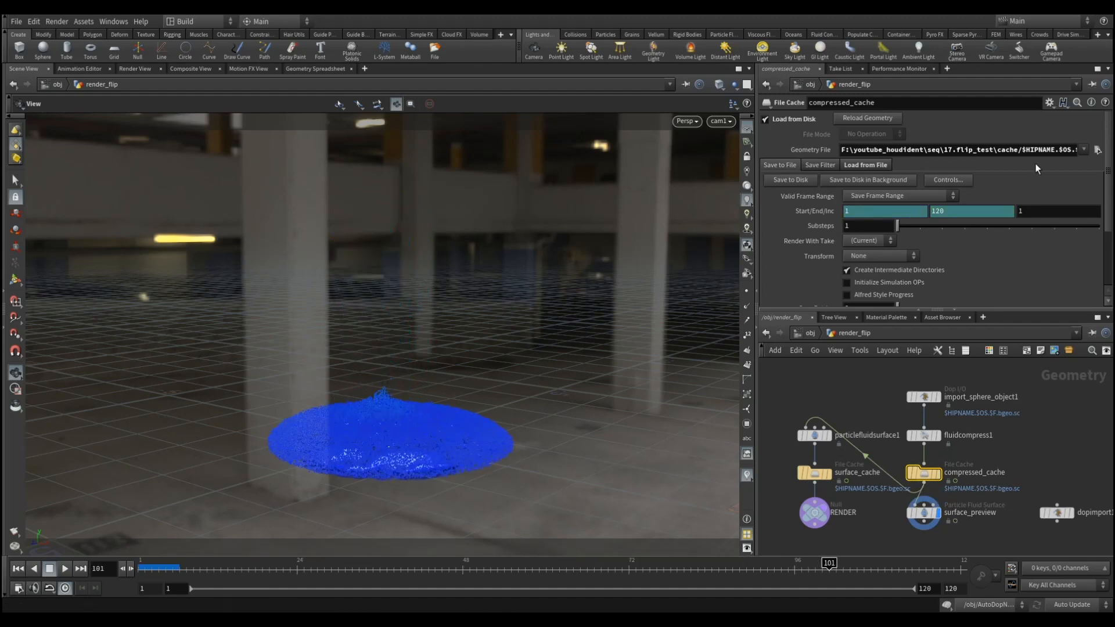
Examine compressed_cache's Geometry File path, including its $HIPNAME.$OS.$F.bgeo.sc naming, and its save options.
drag(883, 153, 1079, 153)
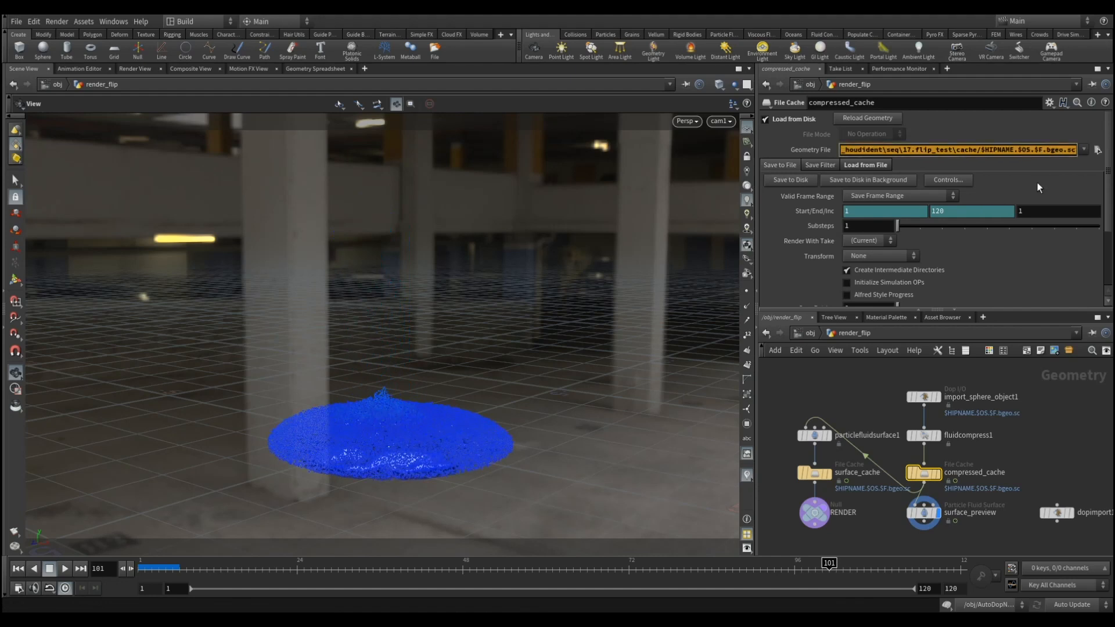
click(1013, 149)
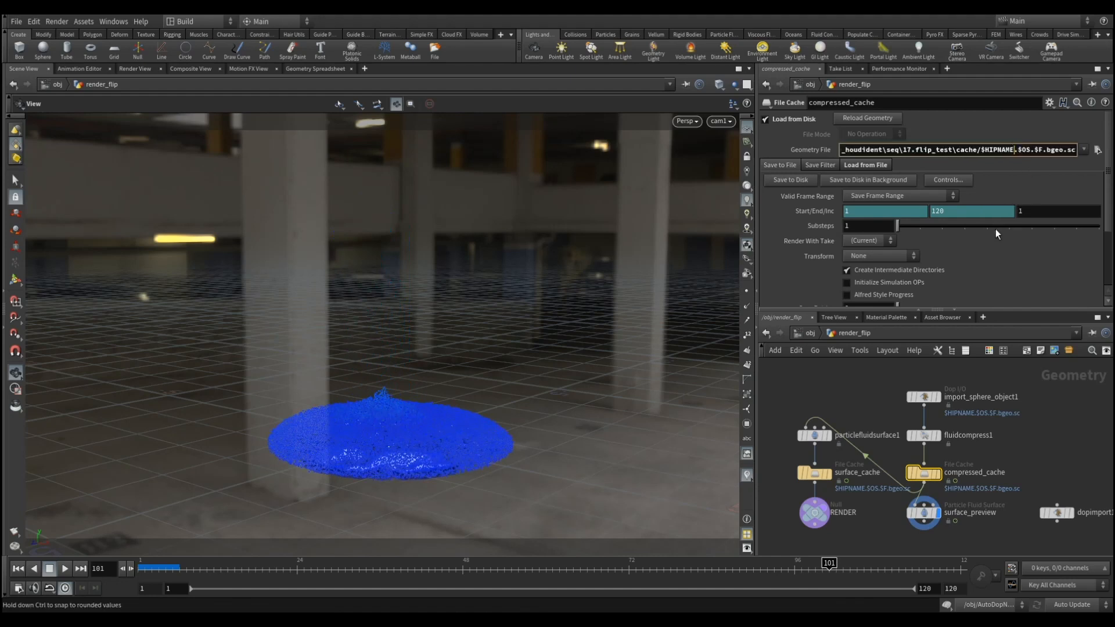
scroll(995, 229, down, 2)
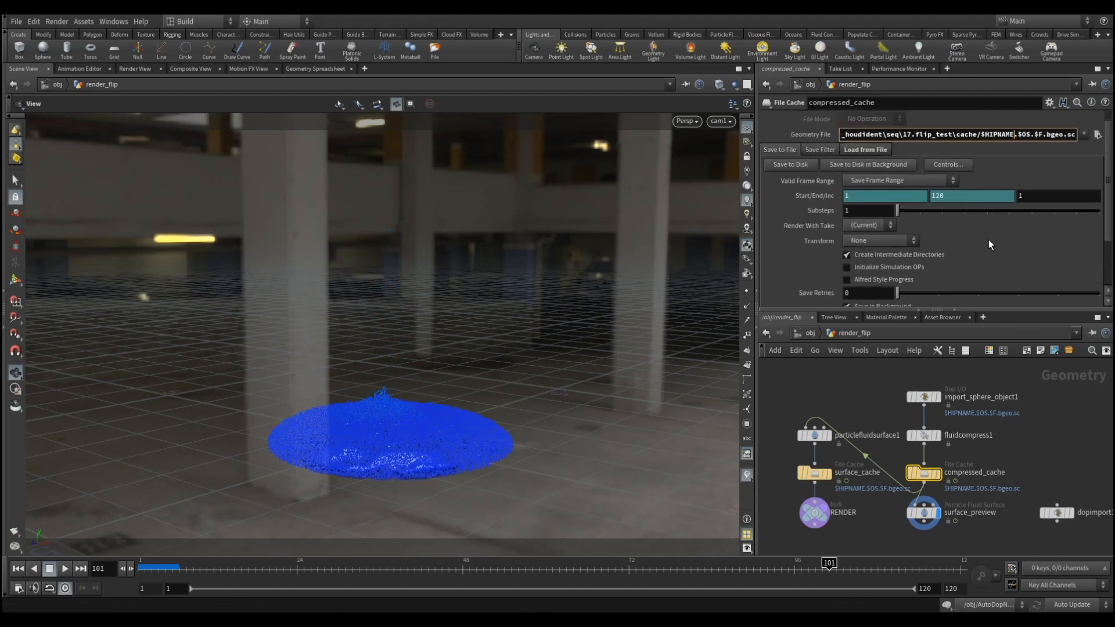
scroll(988, 240, up, 1)
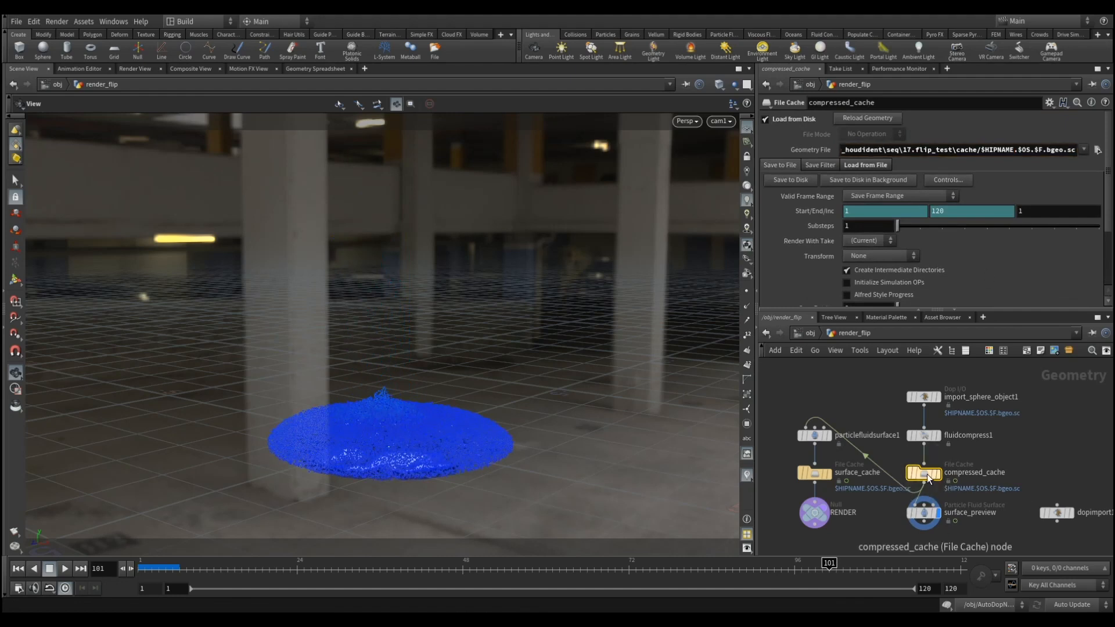
Select and display particlefluidsurface1, and scrub the meshed fluid to frame 57.
click(830, 438)
click(830, 436)
drag(214, 569, 191, 571)
drag(107, 569, 524, 570)
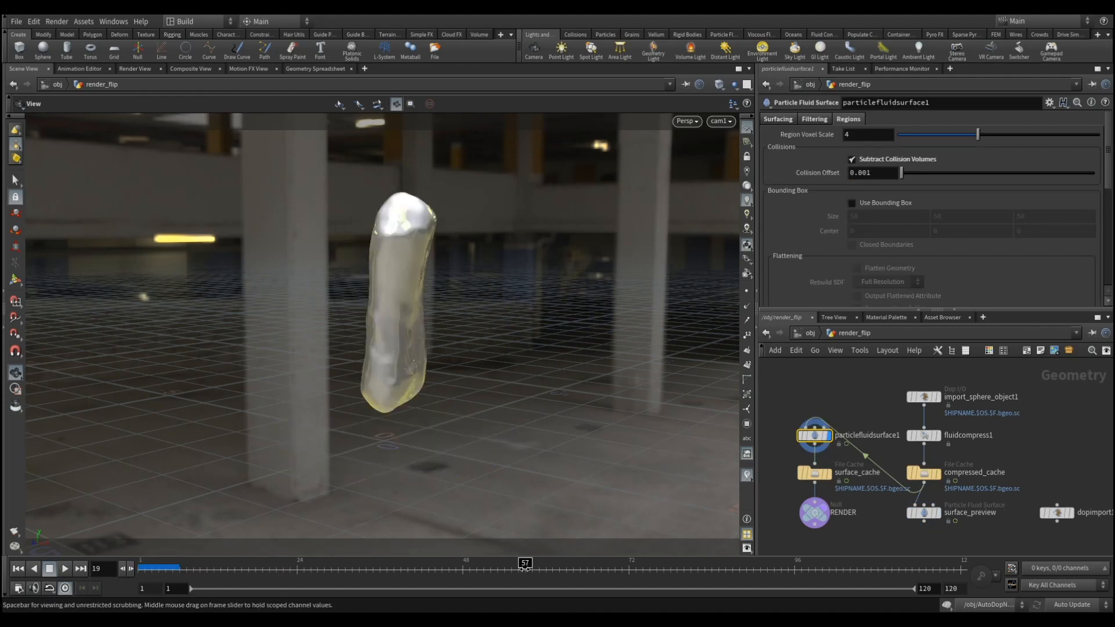
Review particlefluidsurface1's surfacing, output, filtering and region settings, down to its bounding box and camera options.
click(789, 119)
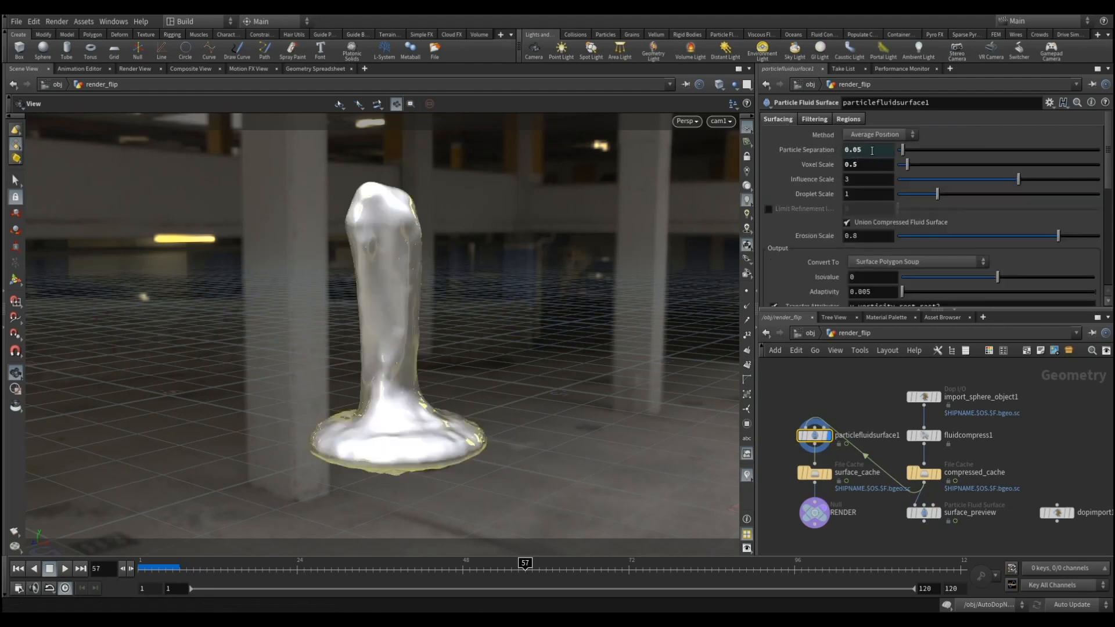
scroll(852, 241, down, 2)
scroll(824, 244, down, 2)
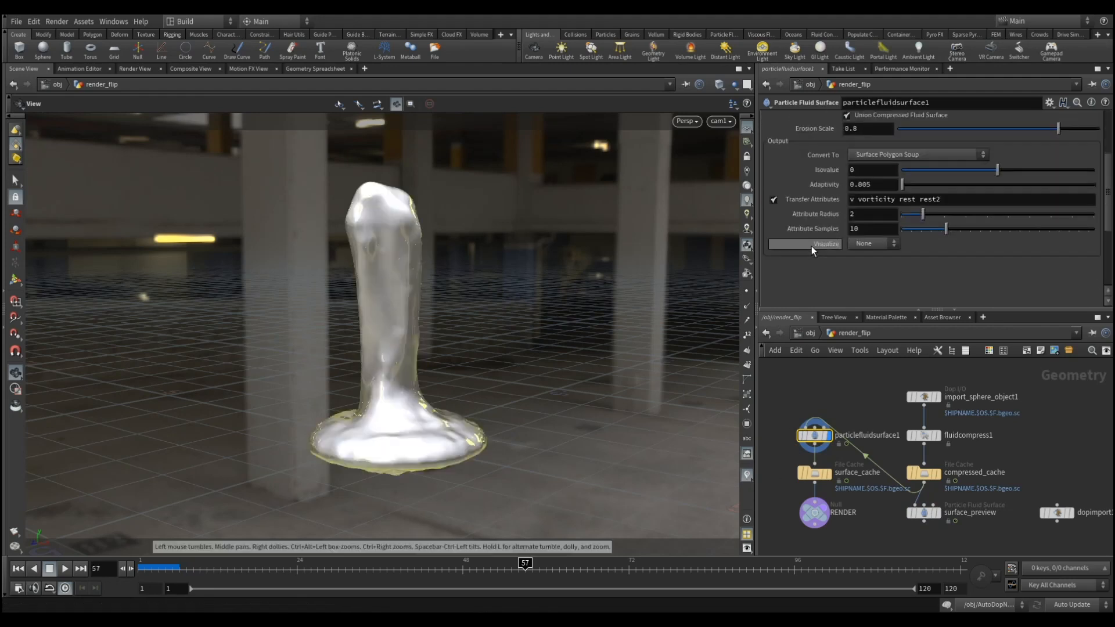
scroll(808, 295, up, 5)
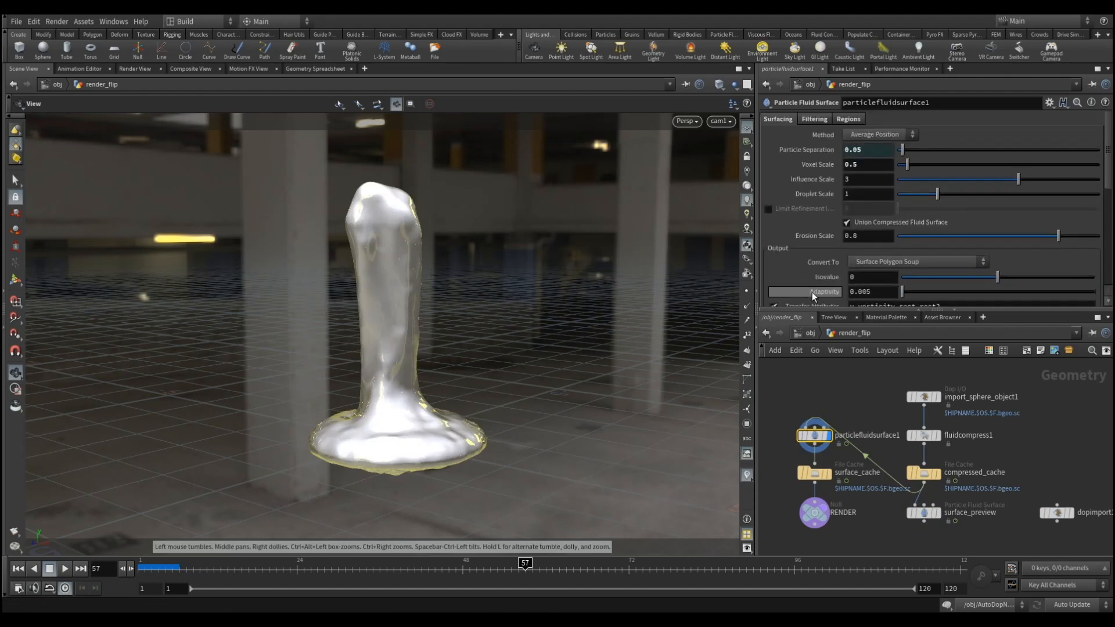
click(815, 119)
scroll(816, 227, down, 5)
scroll(816, 234, up, 5)
click(848, 119)
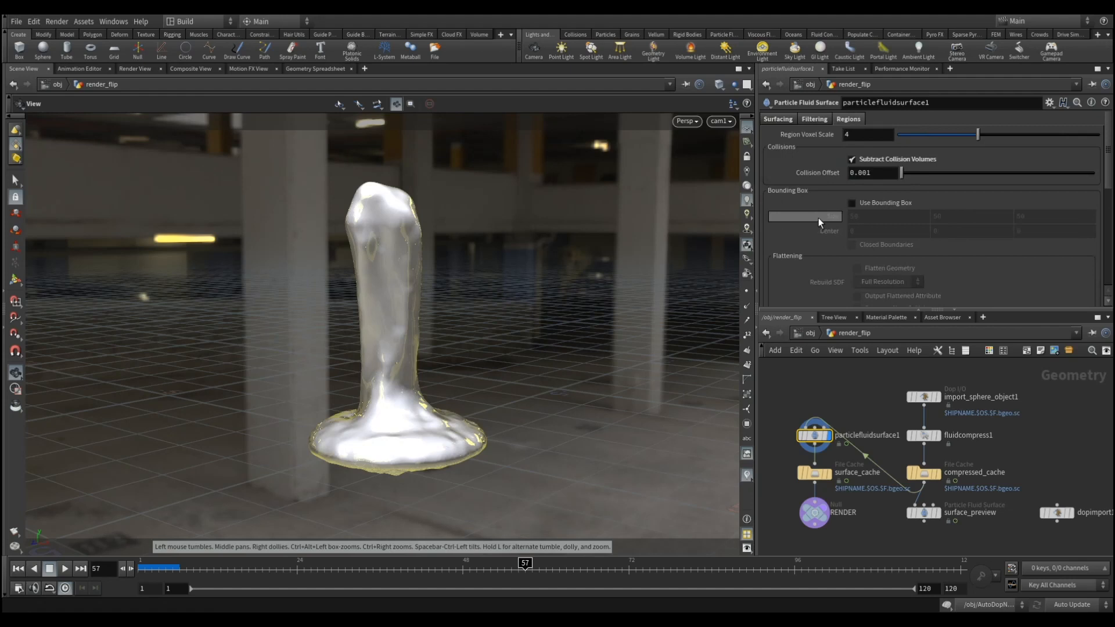
scroll(814, 232, down, 8)
scroll(809, 245, down, 3)
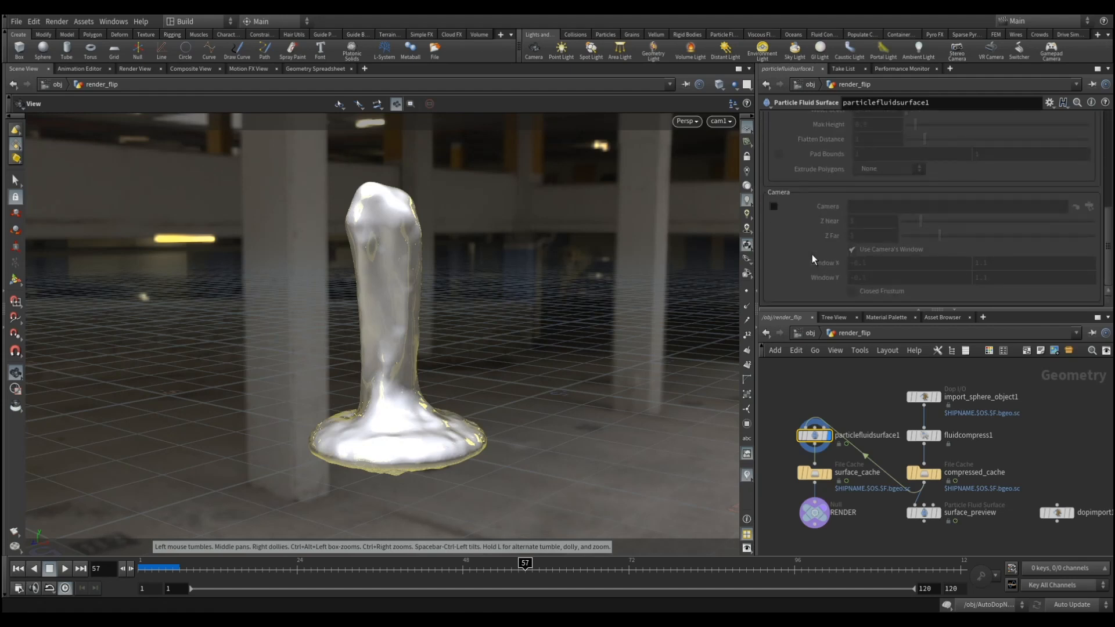
Display surface_cache and examine its Geometry File path along with its save, save filter and load options.
click(833, 479)
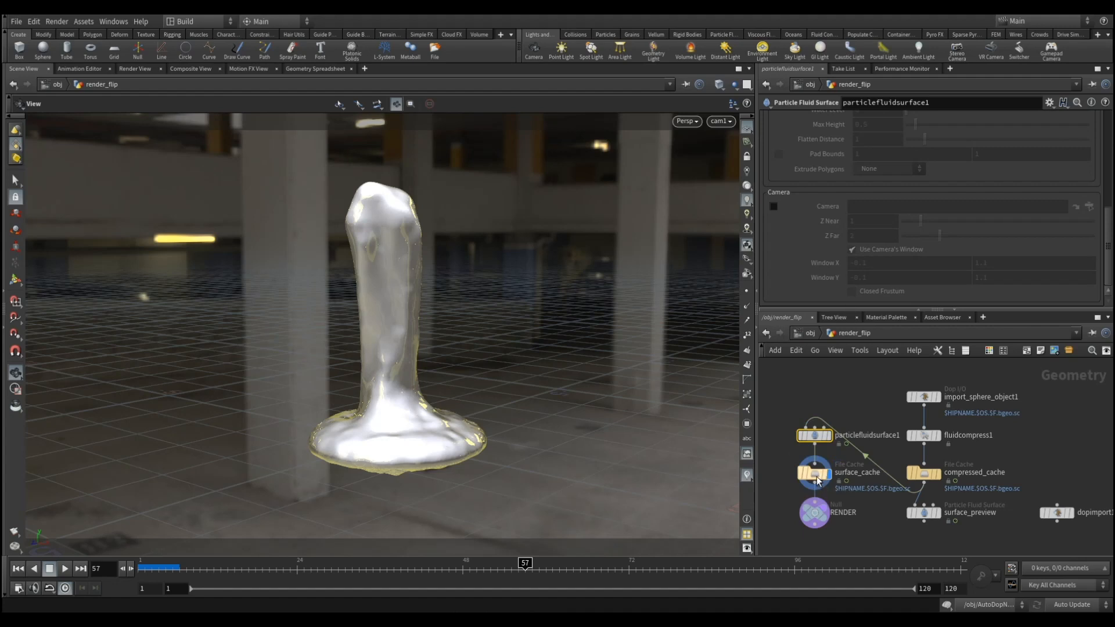
click(815, 473)
drag(848, 150, 1105, 140)
click(989, 150)
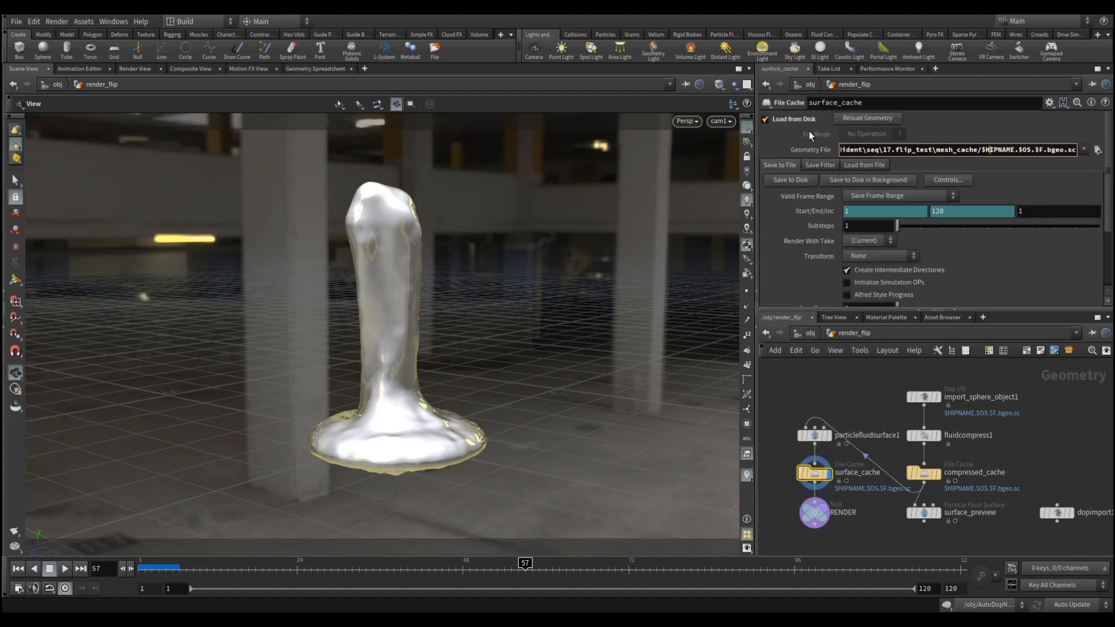
scroll(900, 226, down, 4)
scroll(897, 235, up, 4)
click(820, 165)
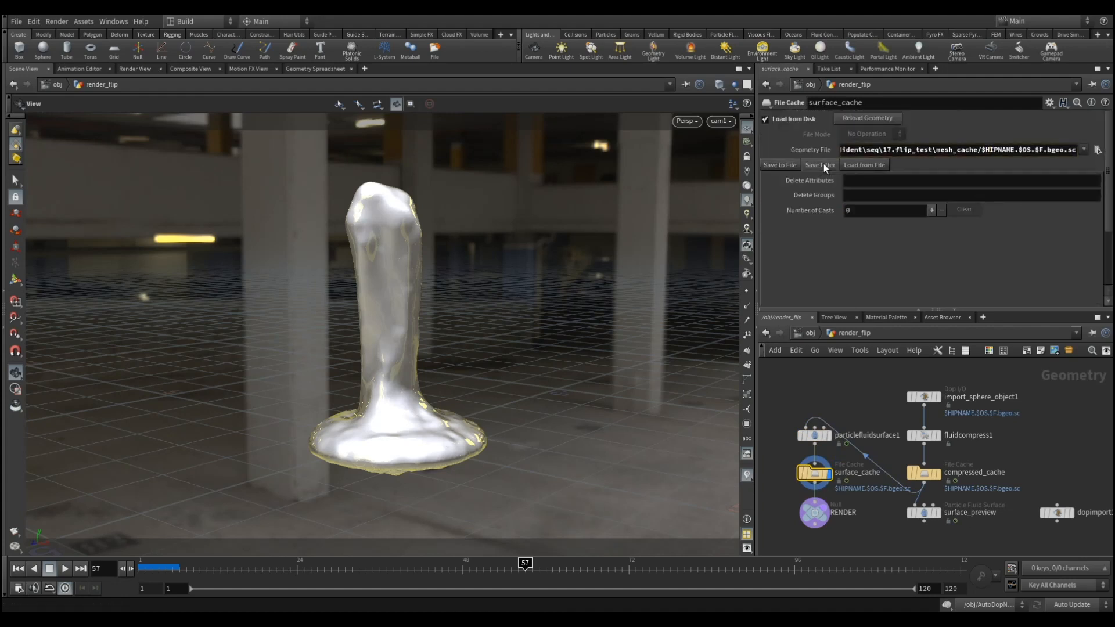
click(868, 165)
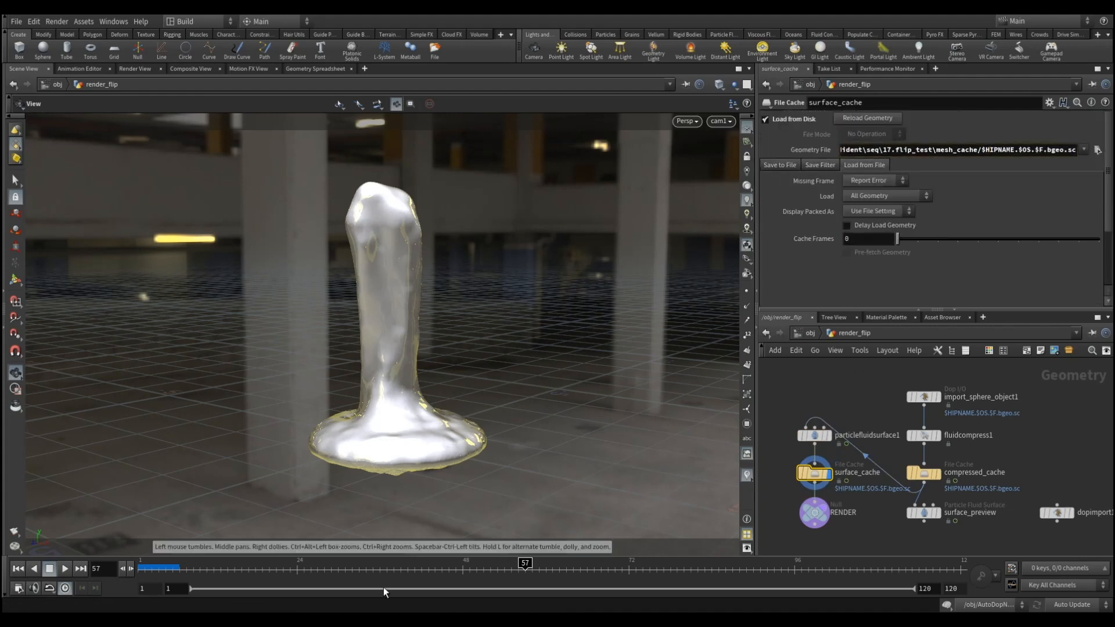
Return the timeline to frame 1, enter render_grid at object level, and display grid1 and edit1 in turn to see the backdrop's construction.
drag(199, 571, 142, 558)
click(808, 333)
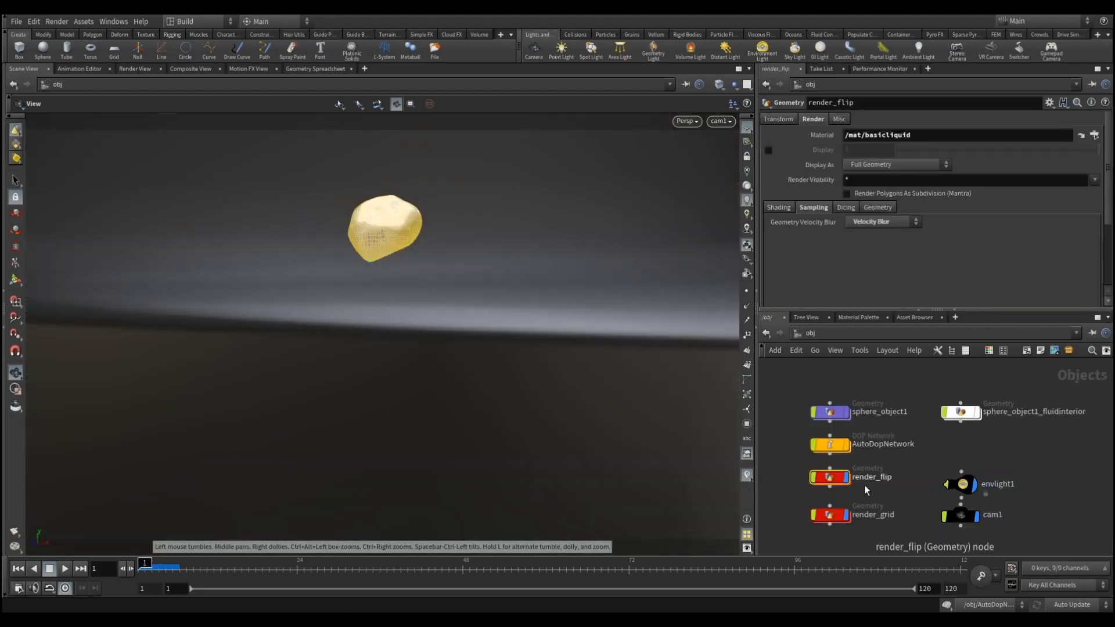
click(834, 517)
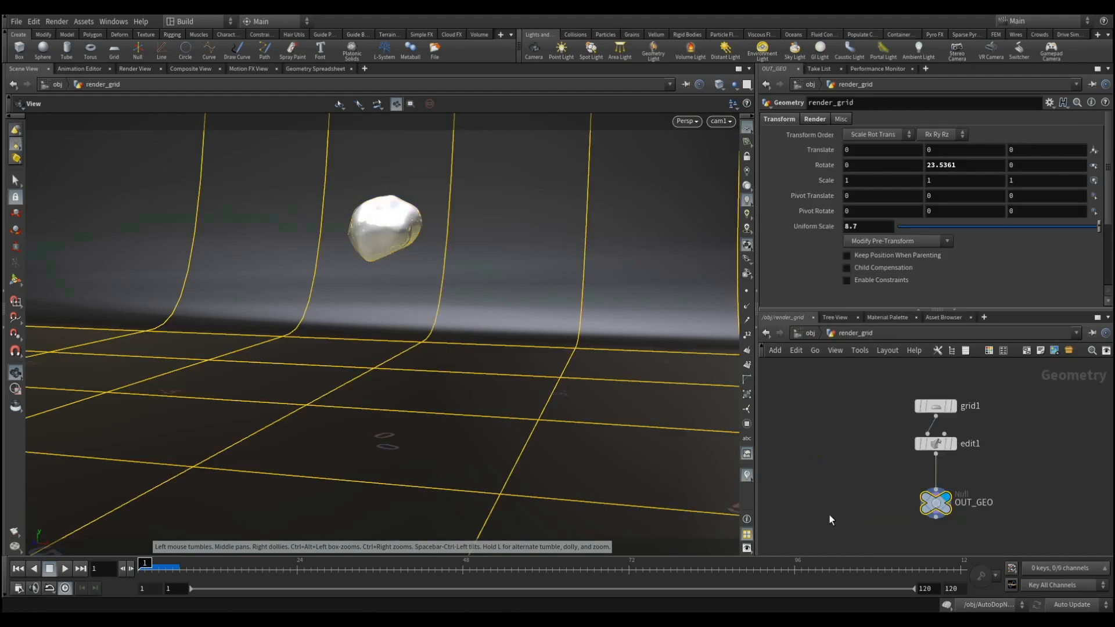
double_click(834, 517)
click(955, 408)
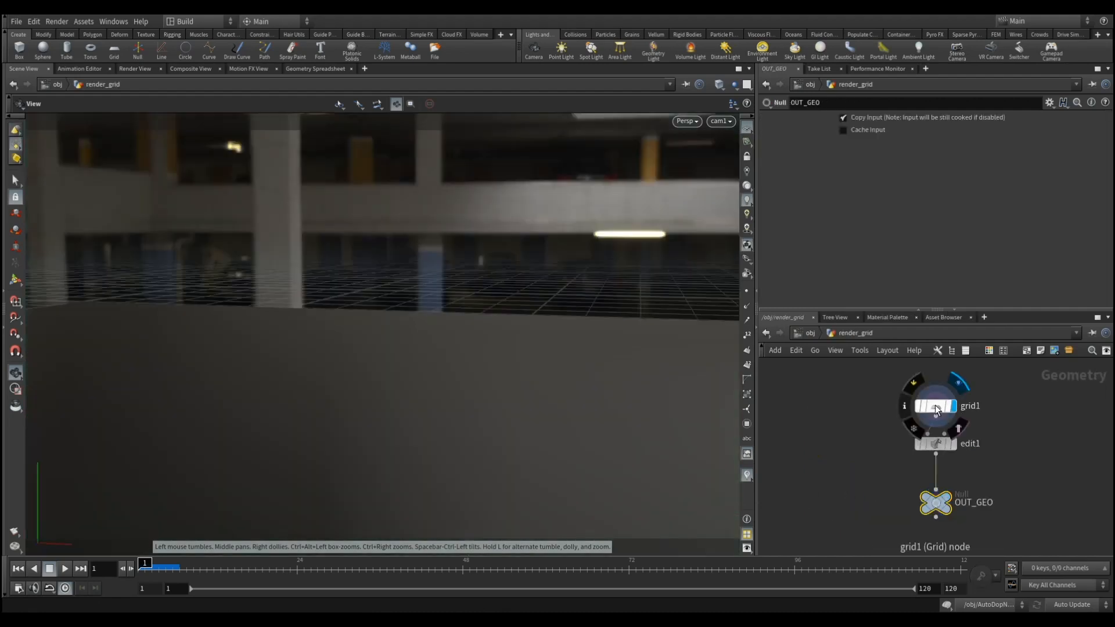
click(954, 444)
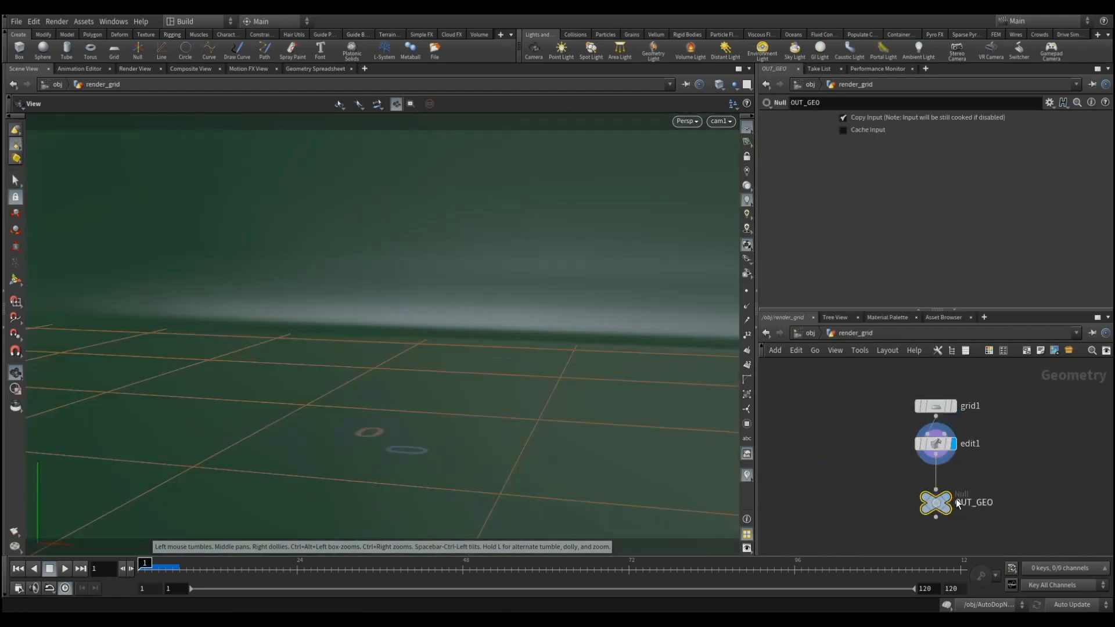
Go back to the object level and check the material paths assigned to render_grid and render_flip.
click(810, 333)
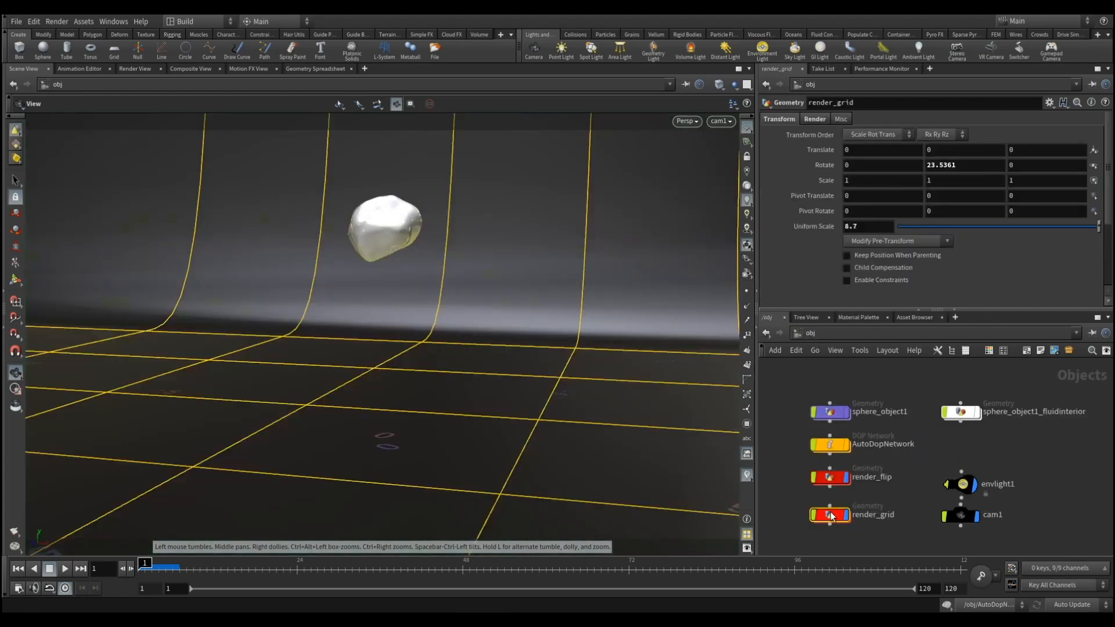
click(813, 119)
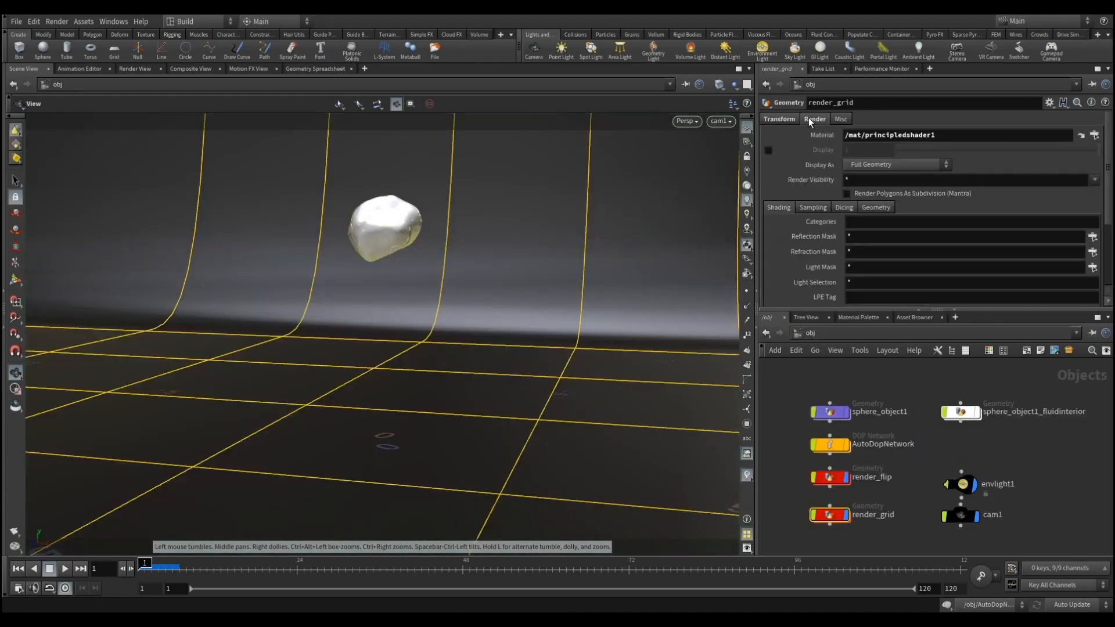
drag(953, 134, 786, 140)
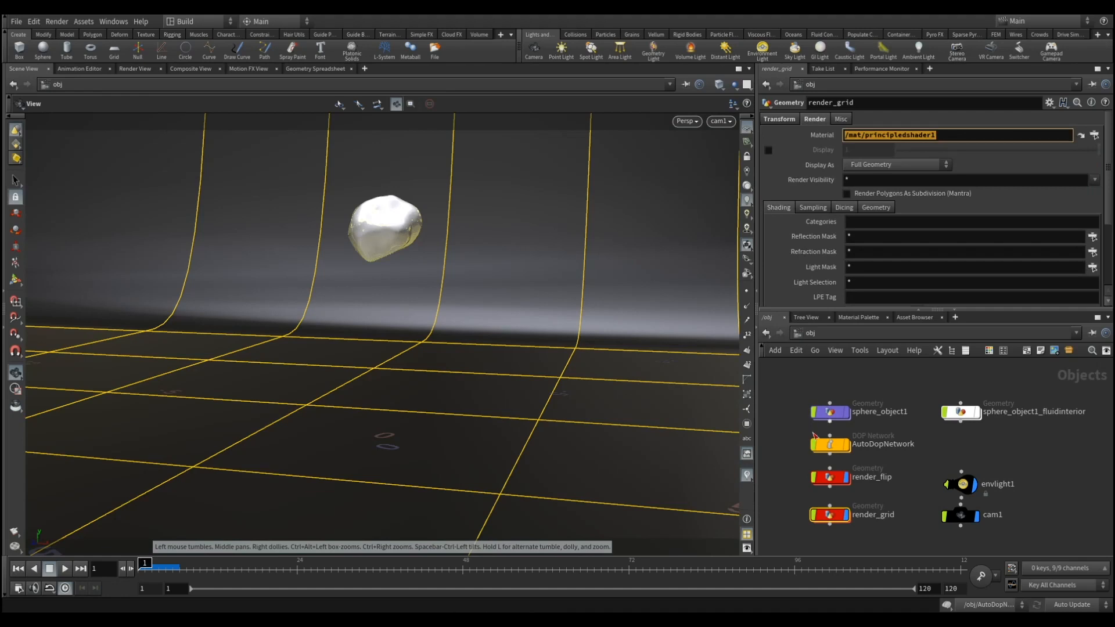
click(829, 478)
drag(912, 134, 845, 135)
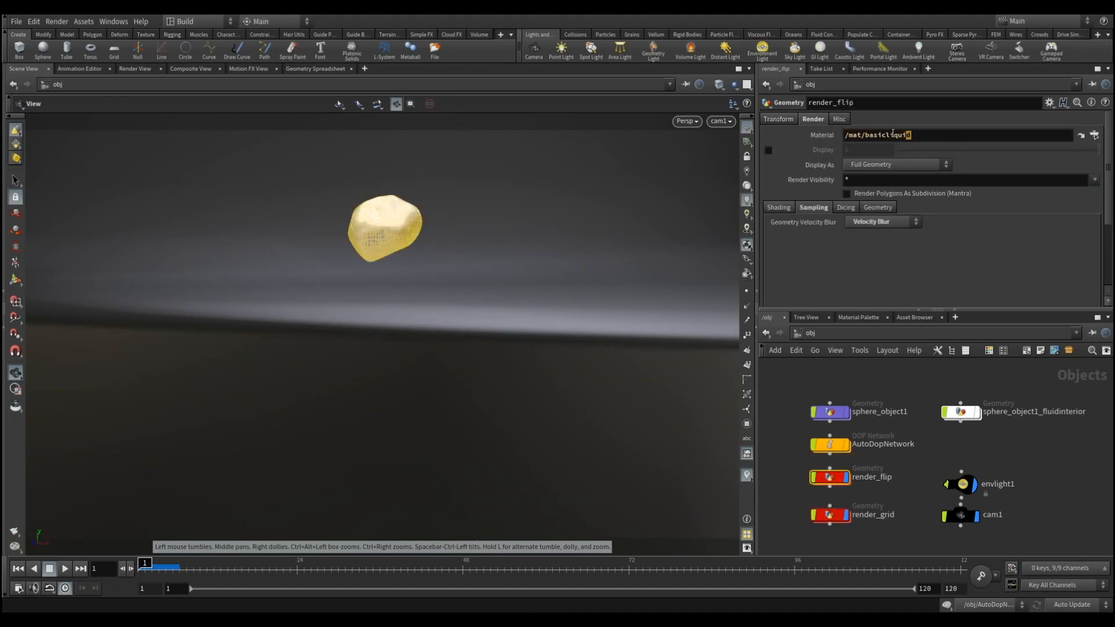
Switch to the mat network and examine principledshader1's surface settings from base color through emission.
click(834, 335)
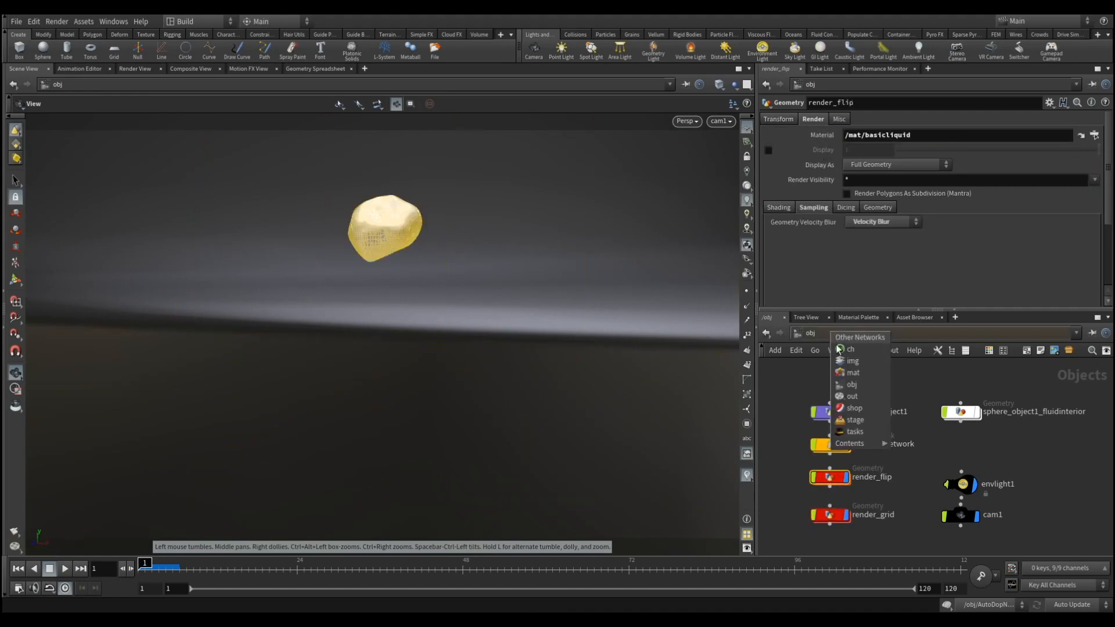
click(850, 388)
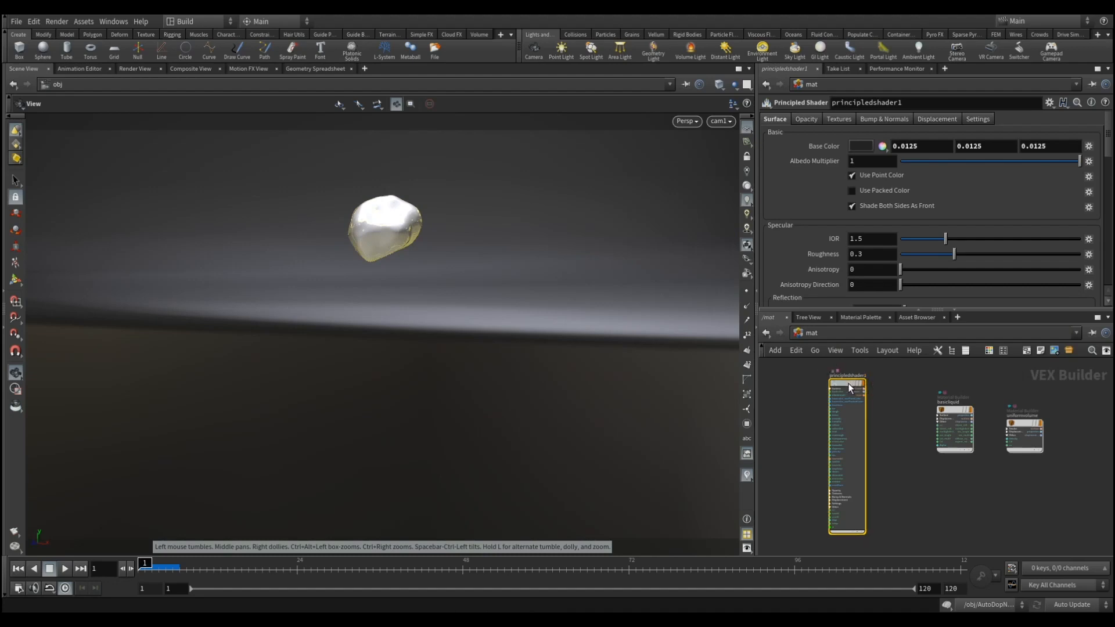
scroll(900, 156, down, 8)
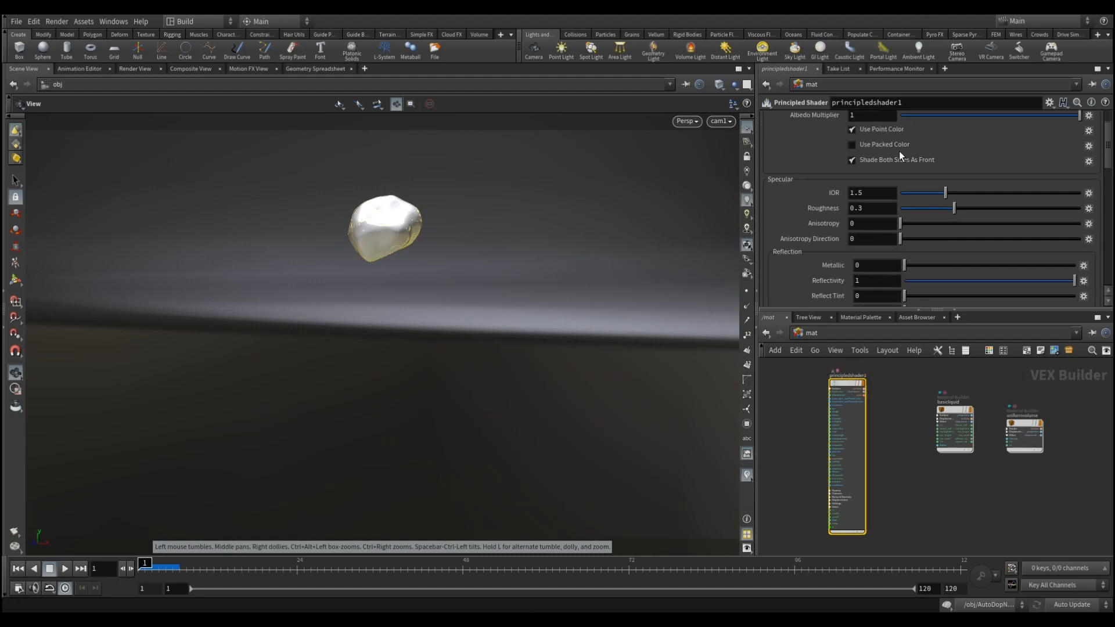
scroll(902, 175, down, 10)
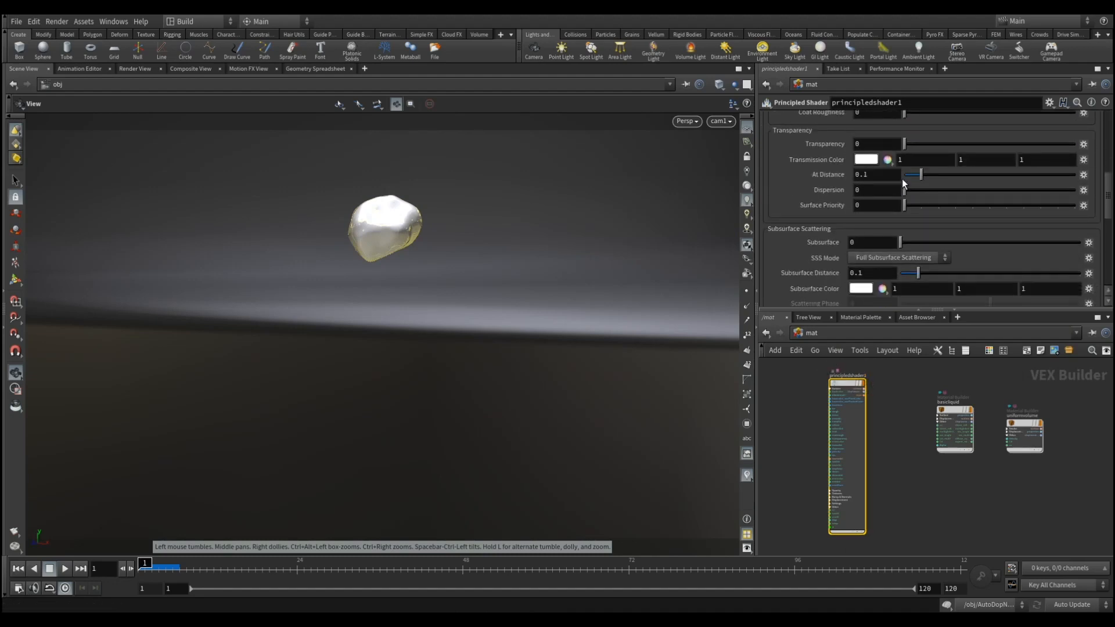
scroll(905, 195, down, 3)
scroll(905, 195, up, 12)
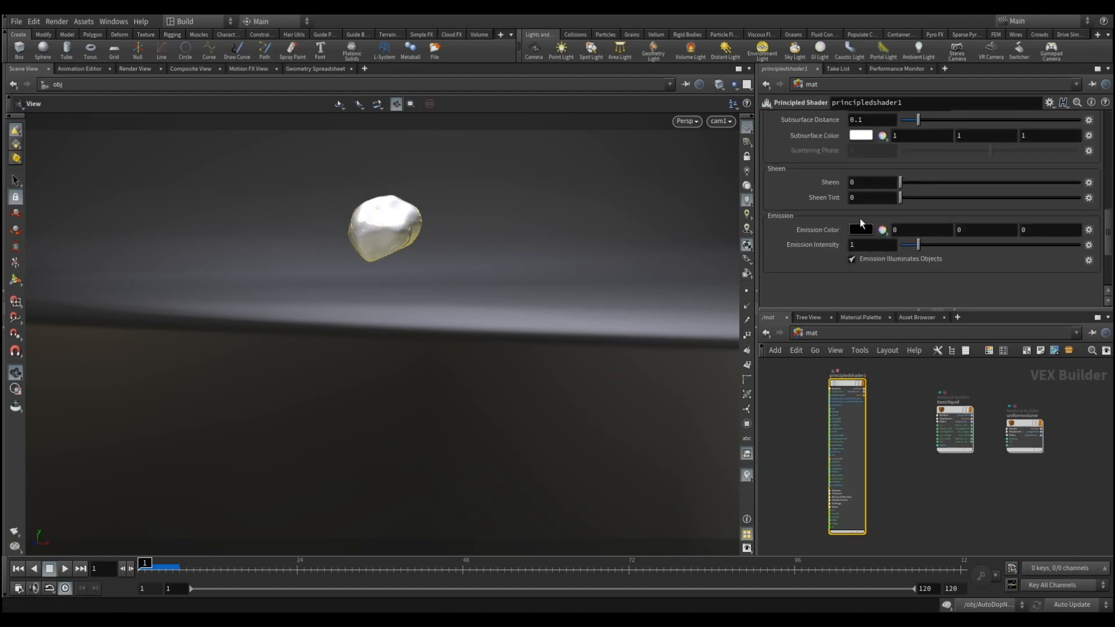
scroll(860, 221, up, 6)
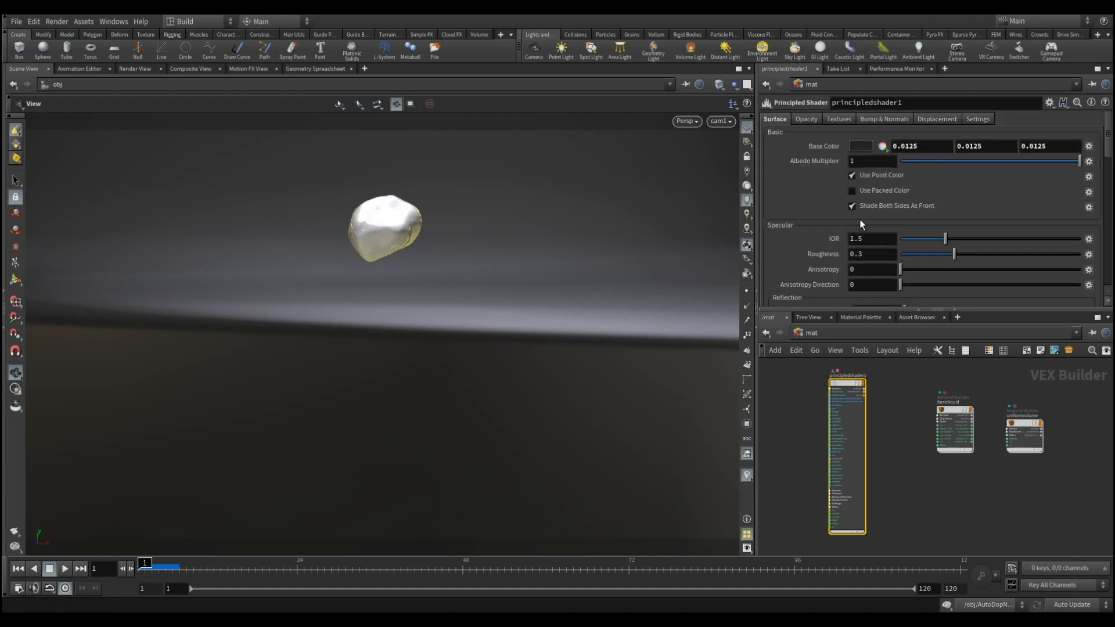
Select the basicliquid material and review its diffuse, base color and subsurface scattering settings.
click(953, 409)
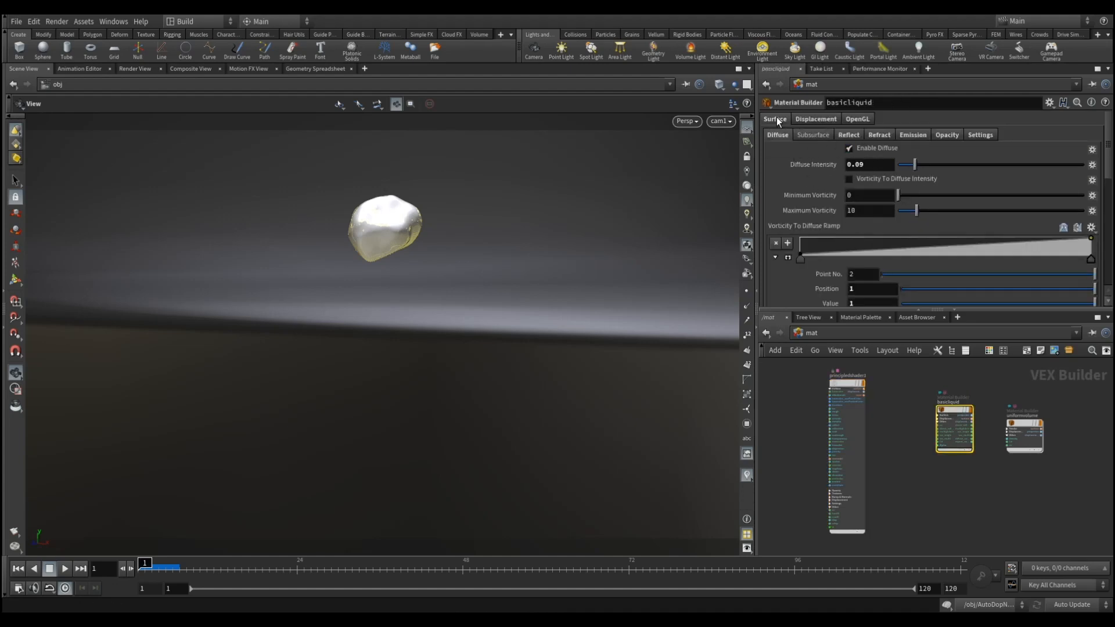
scroll(882, 225, down, 2)
scroll(882, 225, down, 8)
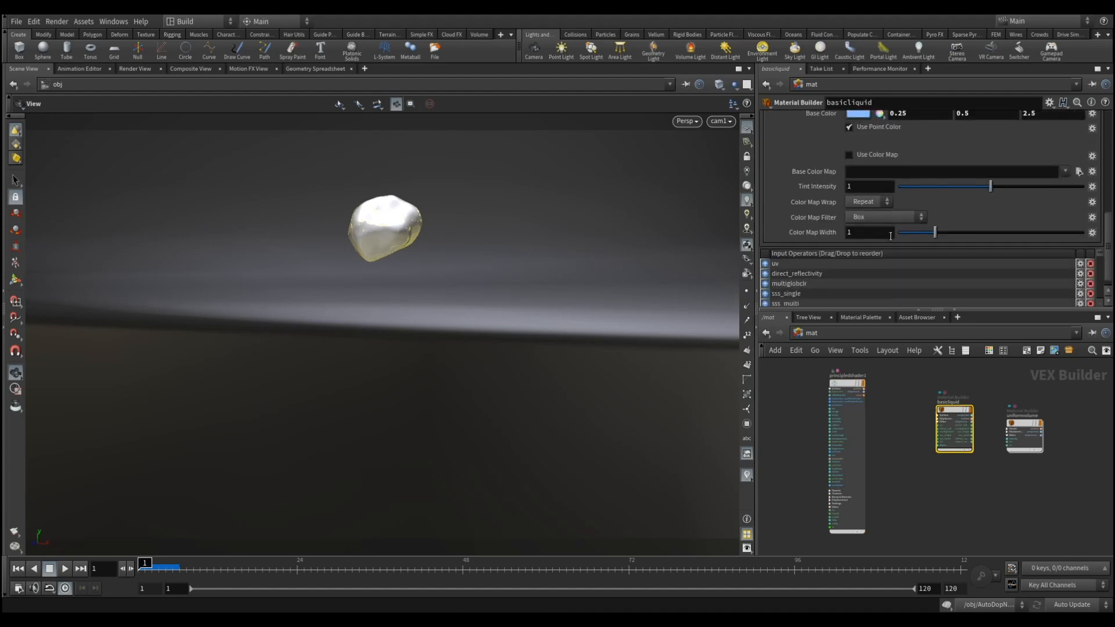
scroll(890, 228, up, 4)
scroll(884, 218, up, 5)
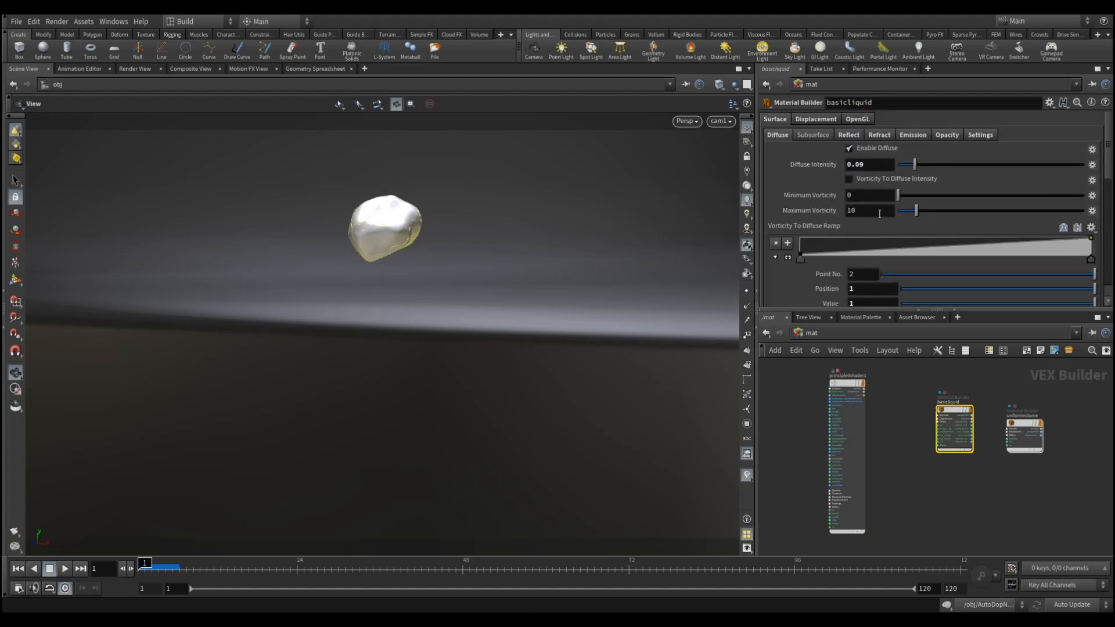
click(824, 134)
scroll(825, 153, down, 3)
scroll(834, 184, up, 3)
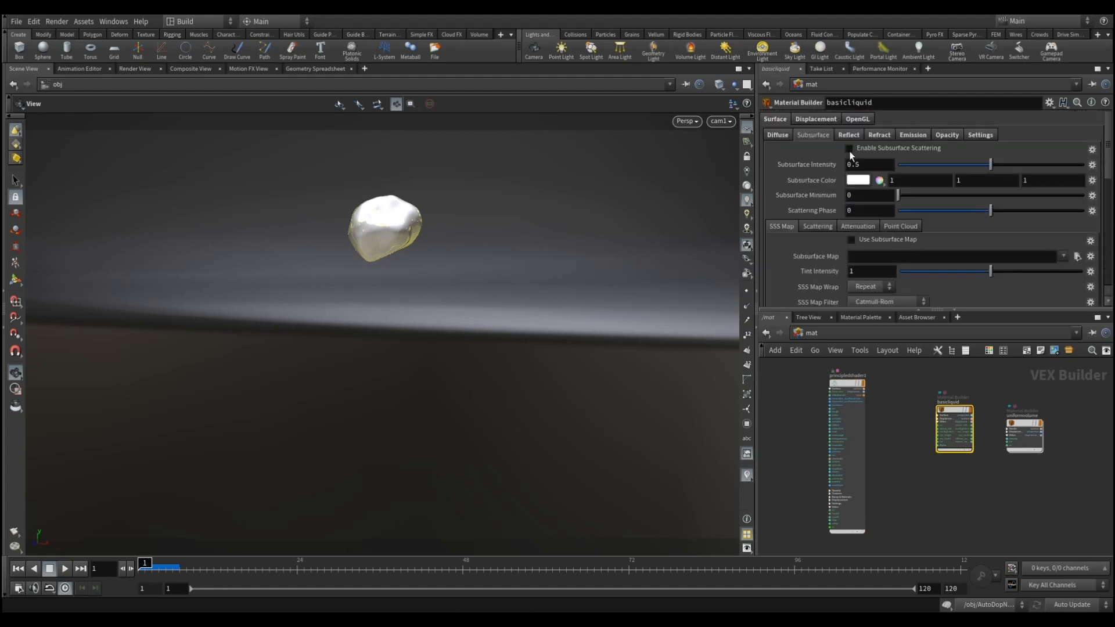
Review basicliquid's reflect, refract, emission, opacity and general surface settings, plus its displacement and OpenGL settings.
click(850, 135)
click(871, 135)
click(911, 134)
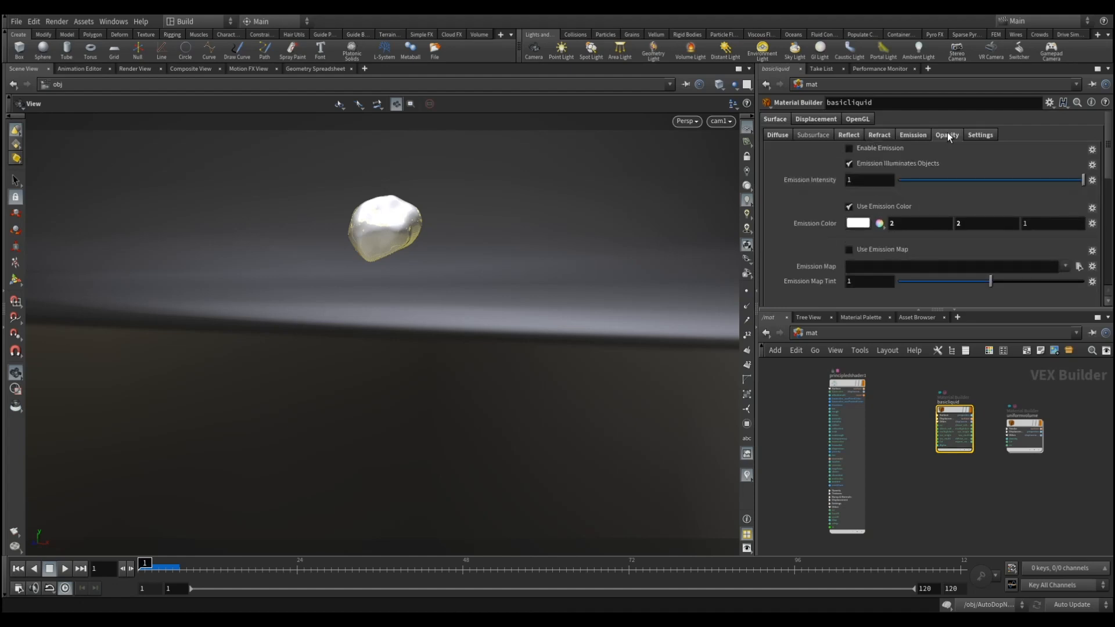
click(946, 134)
click(979, 135)
click(809, 118)
click(862, 118)
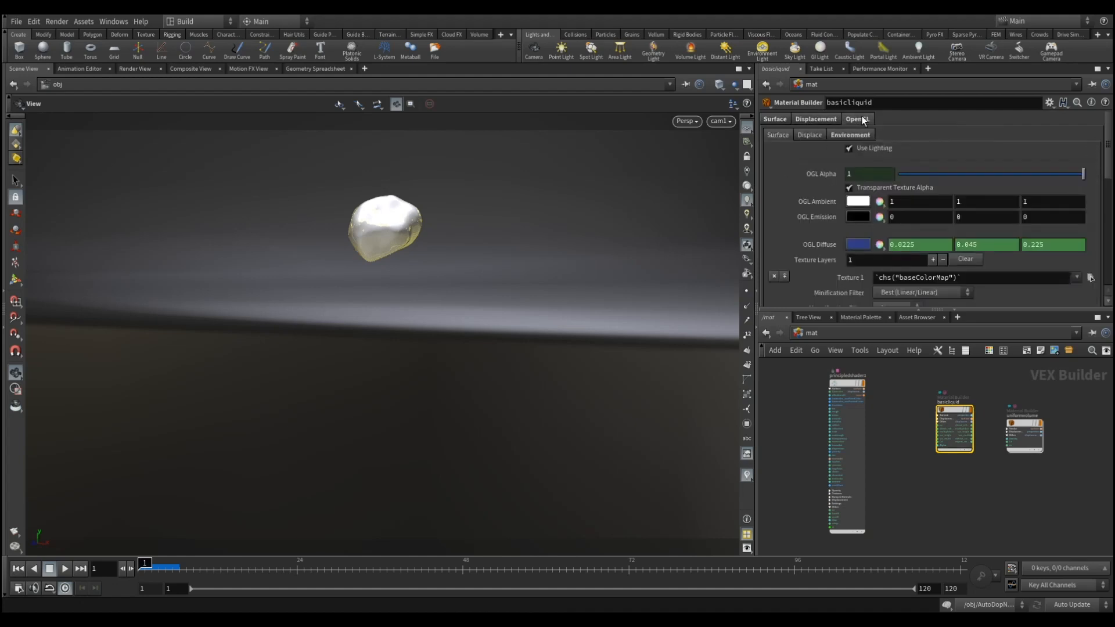
Select the uniformvolume material and examine its smoke and displacement parameters.
click(1023, 424)
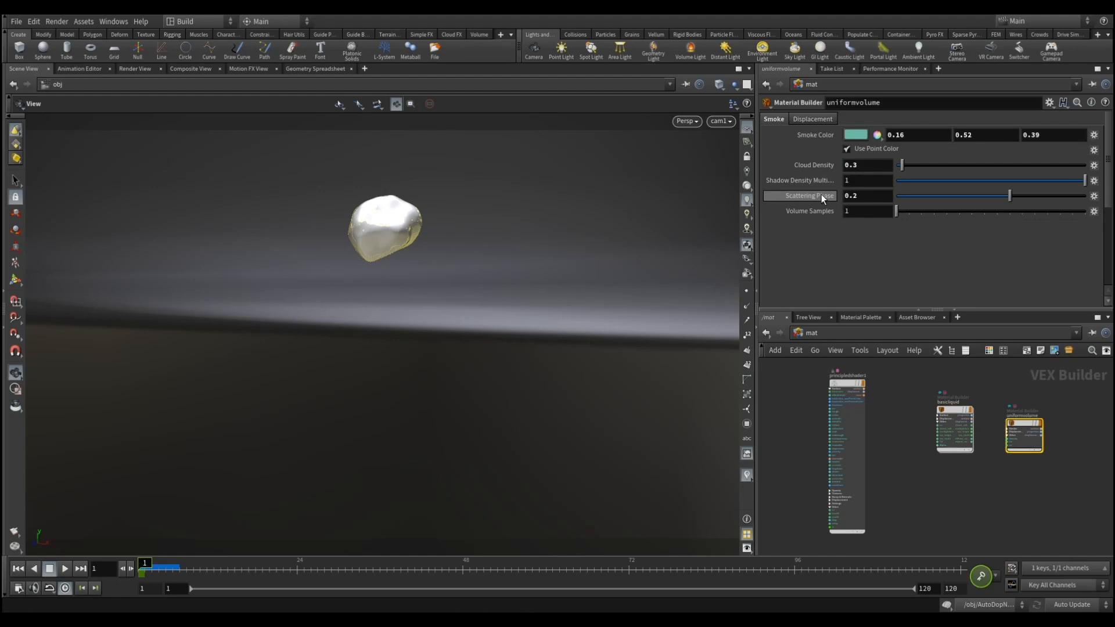
click(809, 119)
scroll(801, 196, down, 5)
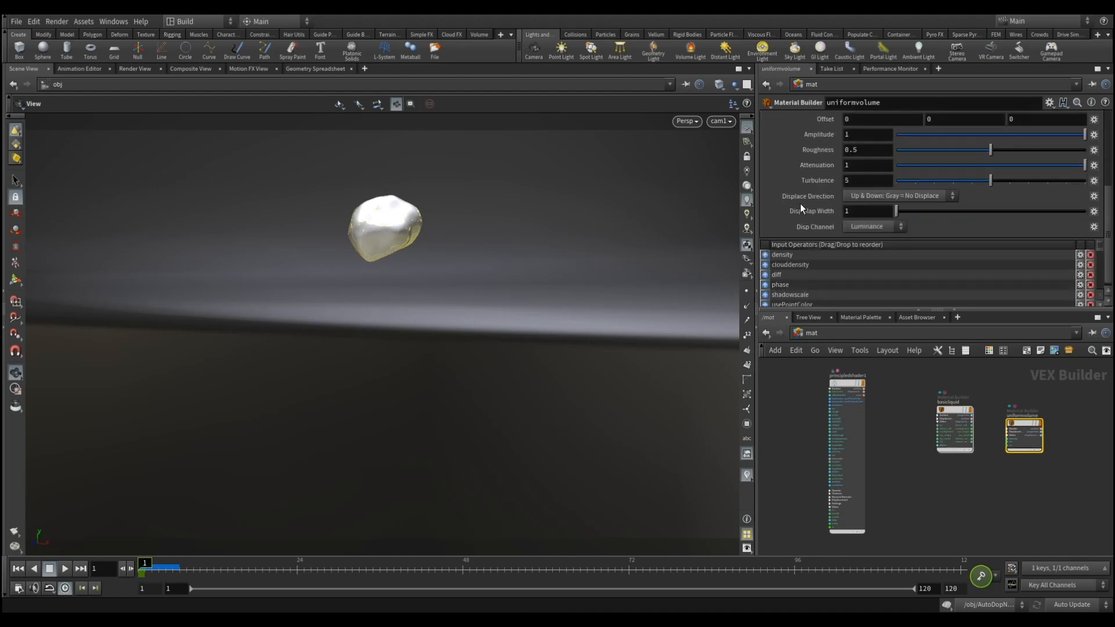
scroll(804, 195, up, 4)
Switch back to the obj network, enter sphere_object1_fluidinterior, and examine object_merge1's settings.
click(831, 330)
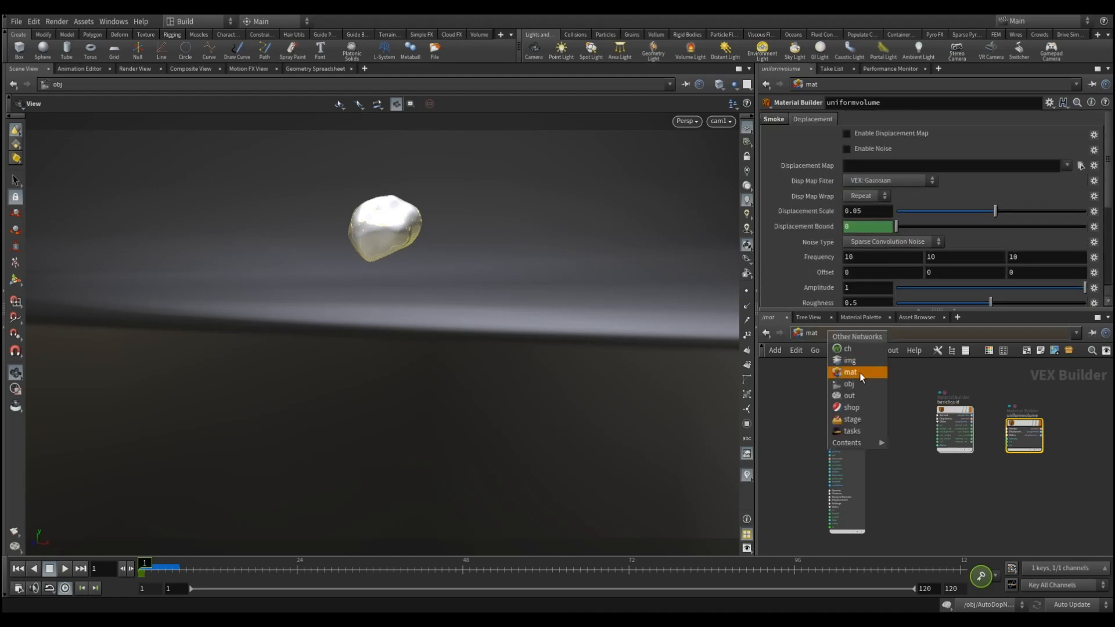
click(859, 386)
click(962, 413)
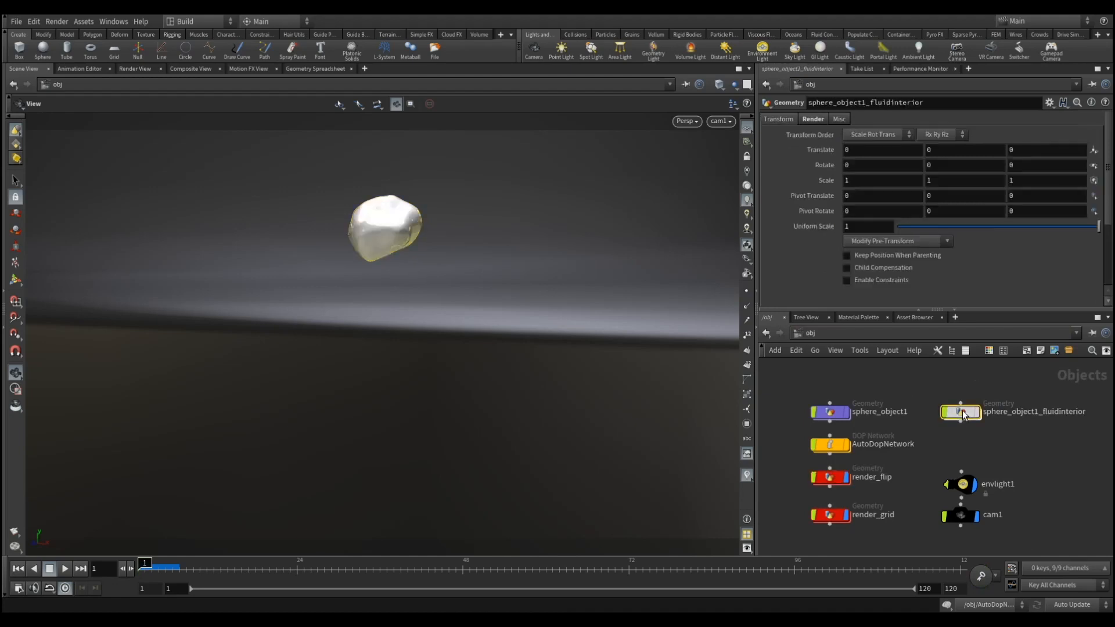
double_click(965, 416)
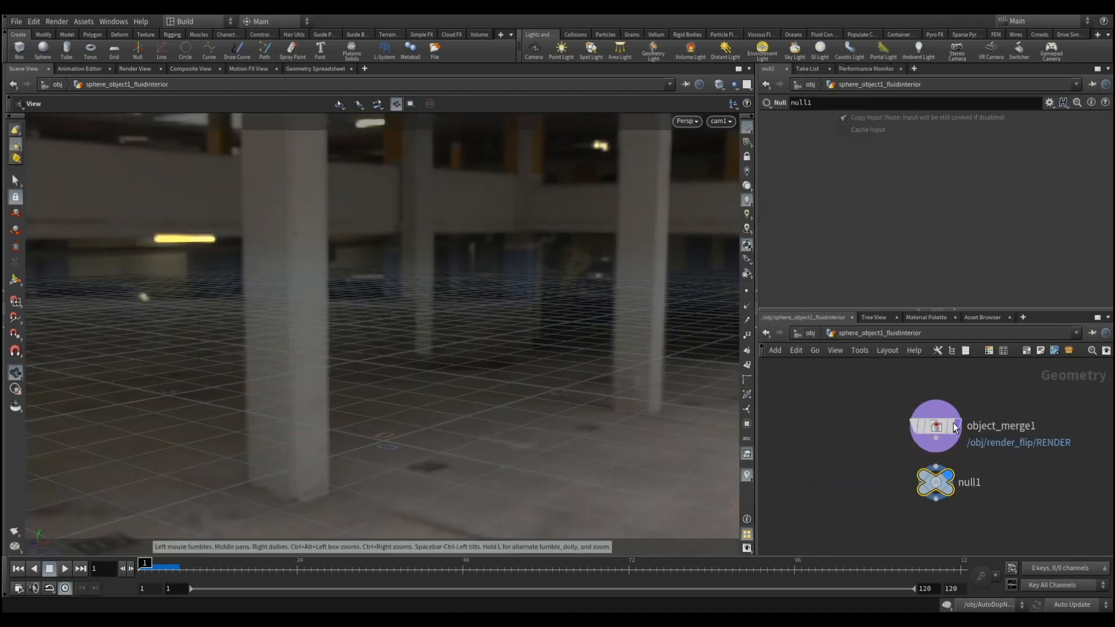
click(939, 427)
scroll(947, 250, down, 4)
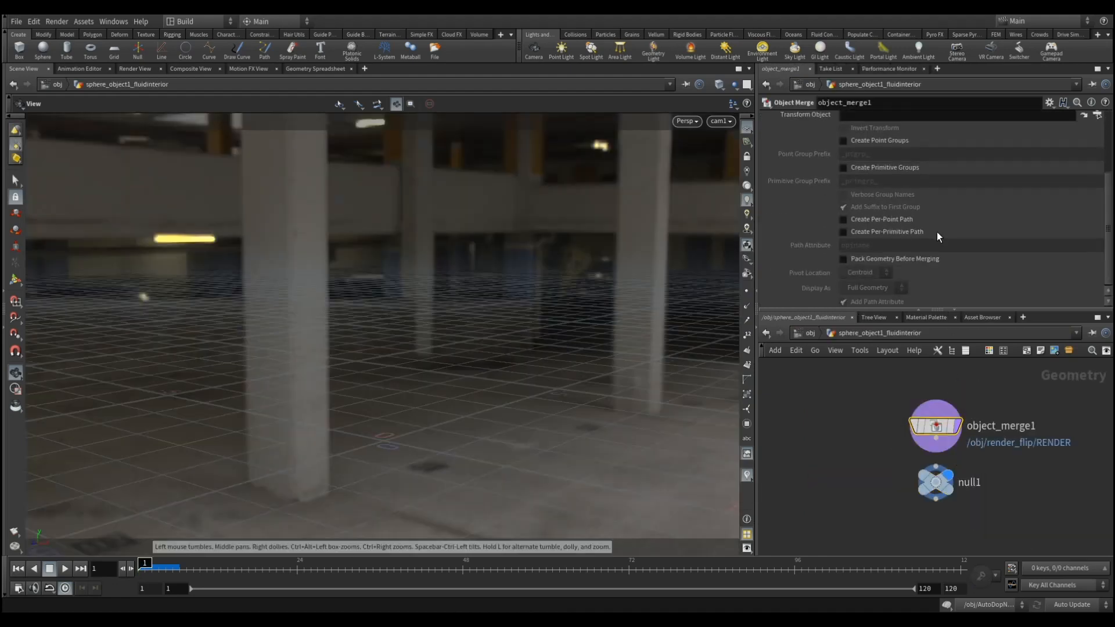
Leave the fluid interior object, switch to the out network, and review mantra1's output picture and extra image plane settings.
scroll(947, 236, down, 1)
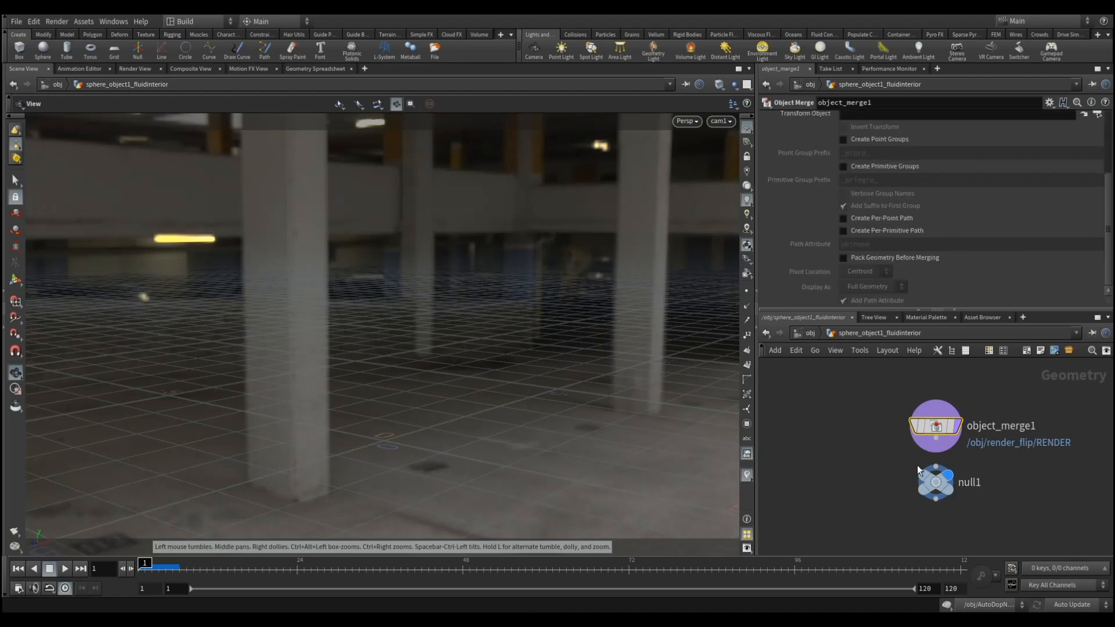
click(824, 335)
click(835, 333)
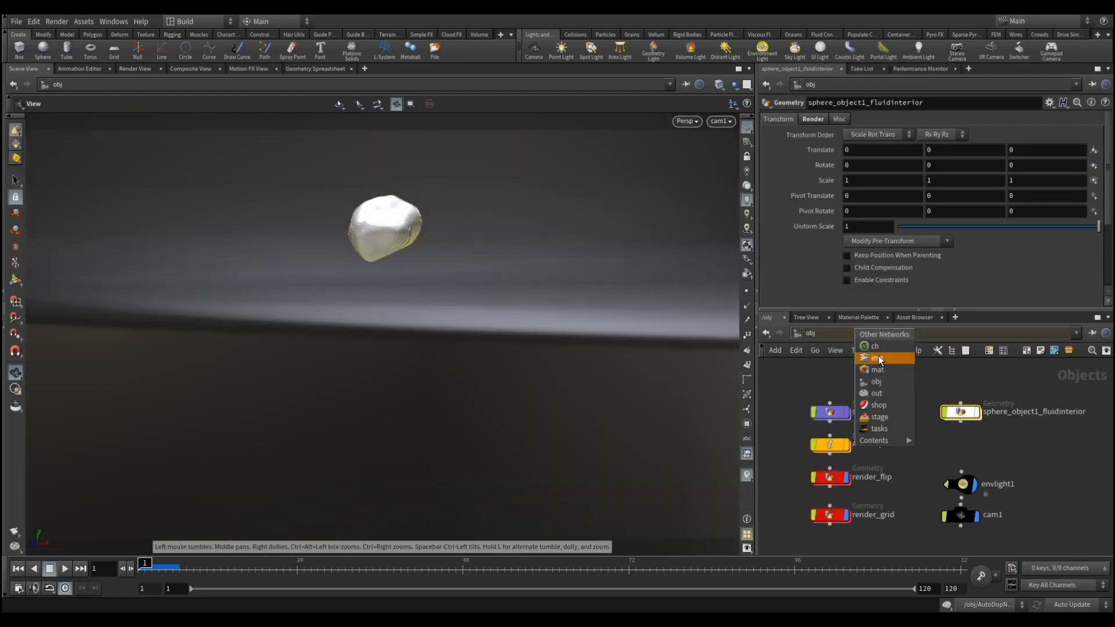
click(878, 393)
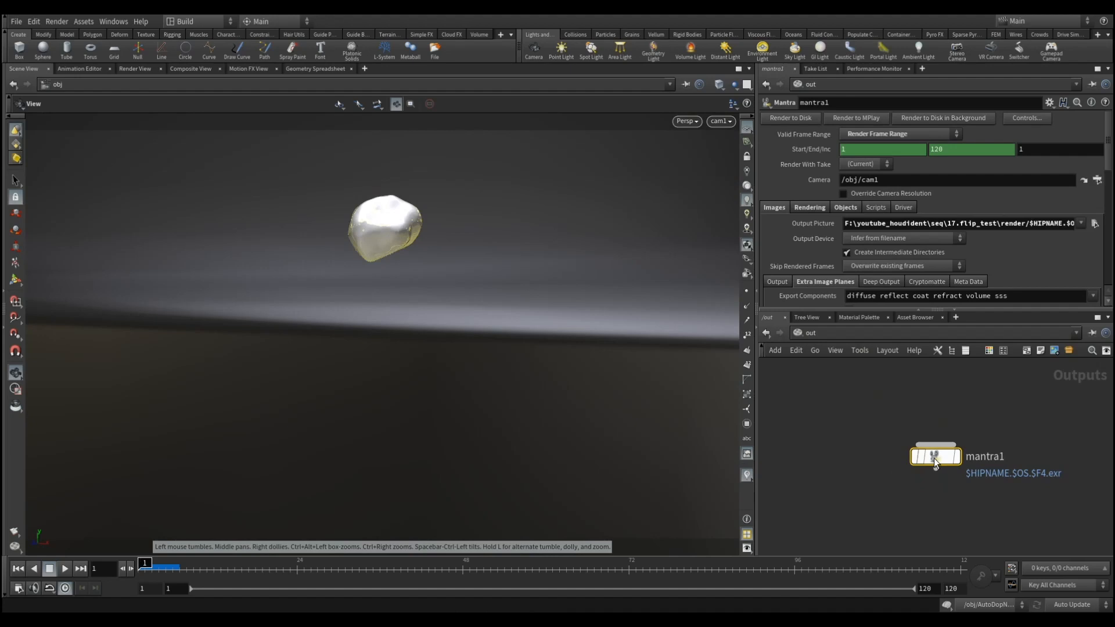
scroll(883, 229, down, 12)
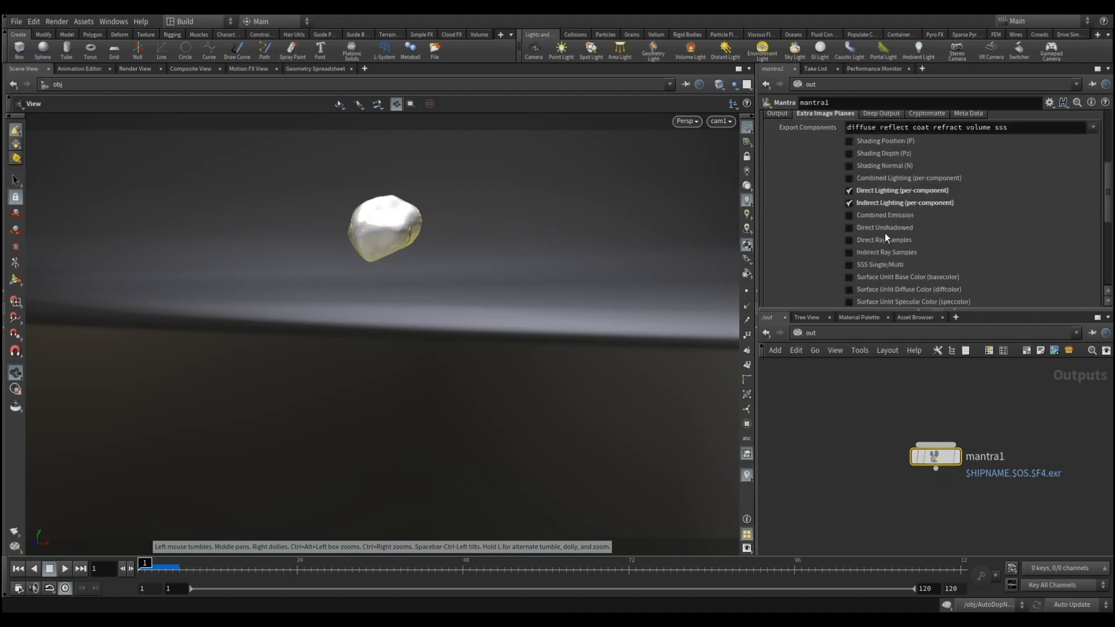
scroll(885, 241, down, 3)
drag(1106, 251, 1101, 105)
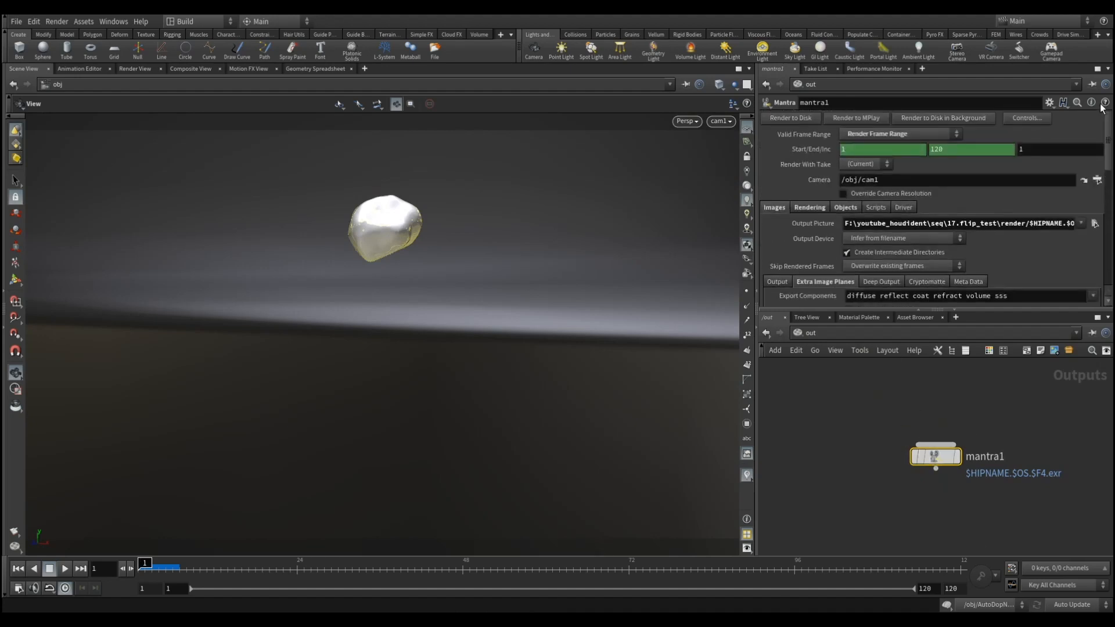
Examine mantra1's rendering settings, including the rendering engine, motion blur and sampling quality parameters.
click(801, 207)
scroll(859, 216, down, 1)
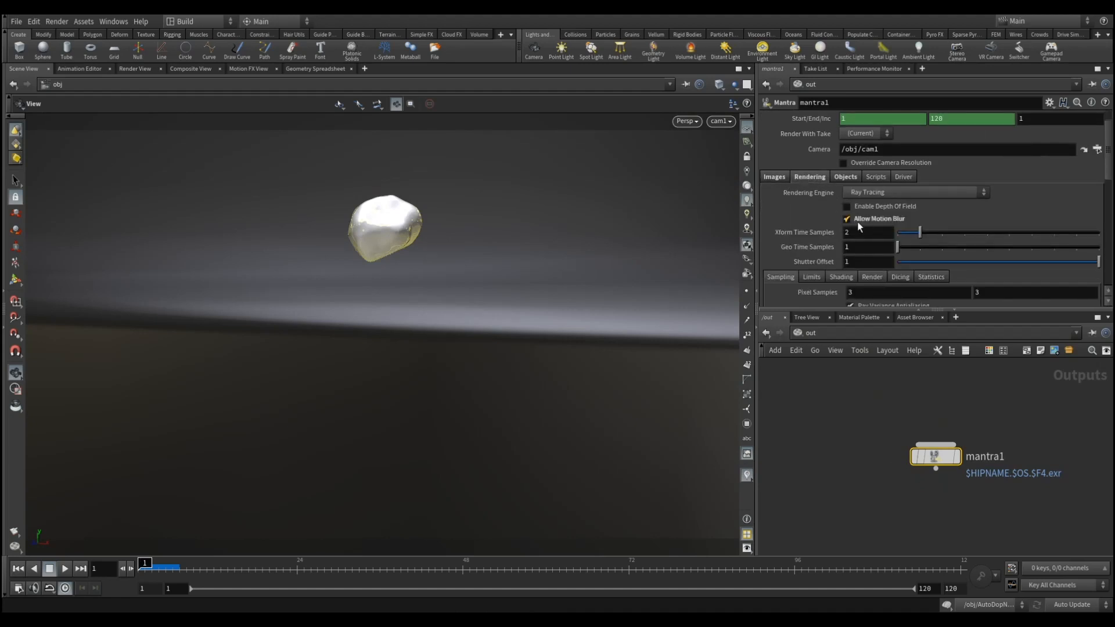
scroll(807, 257, down, 10)
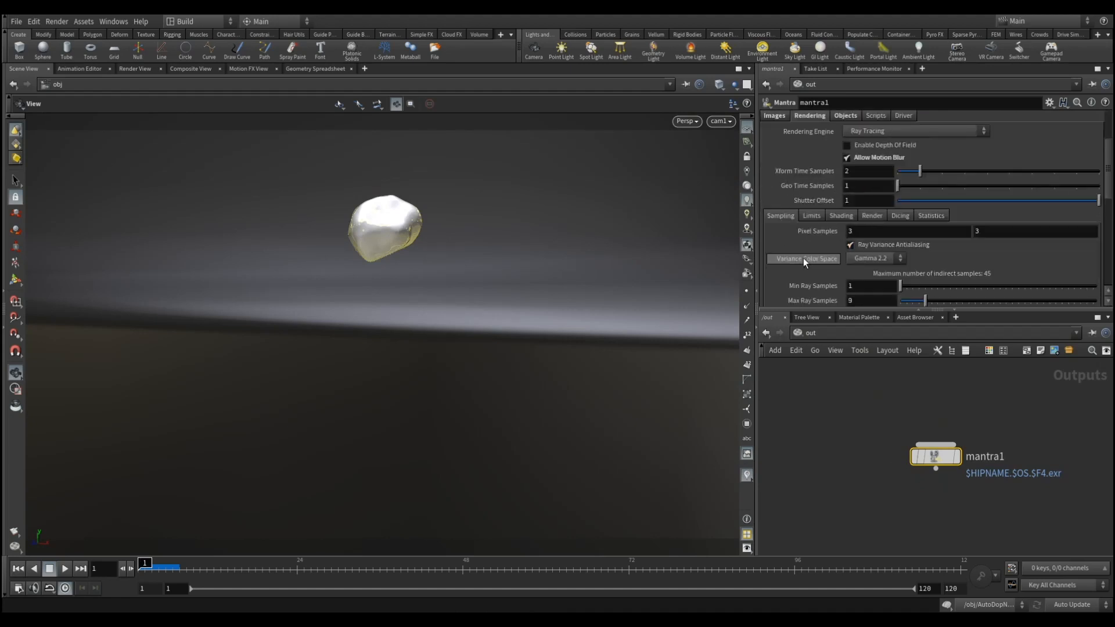
scroll(828, 255, up, 10)
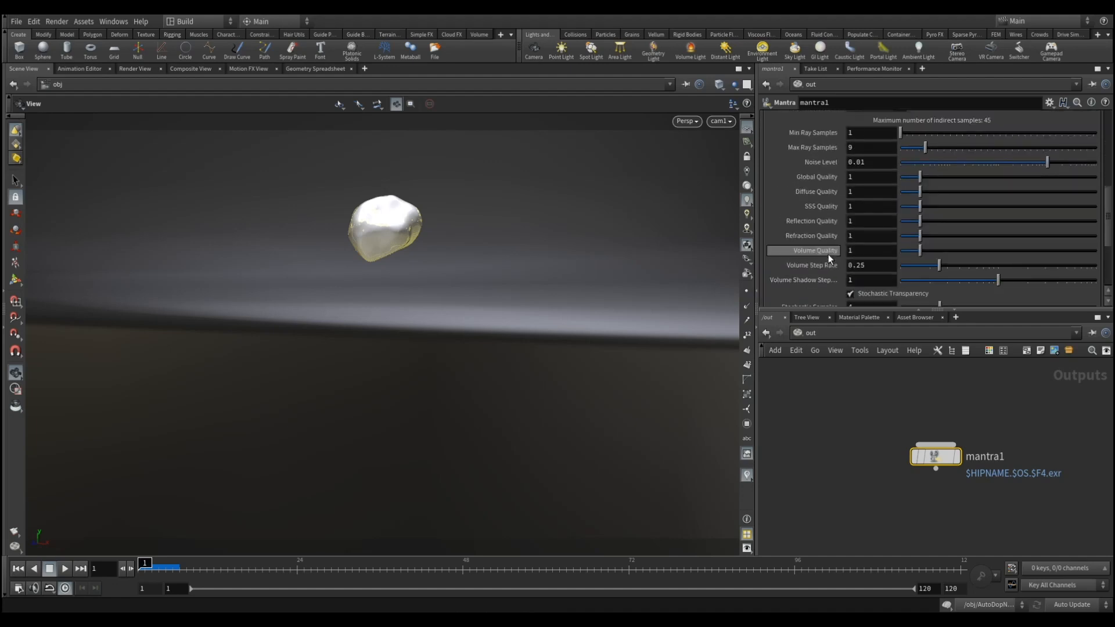
Review mantra1's object settings, including the Force Objects pattern, plus its script and driver settings.
click(847, 177)
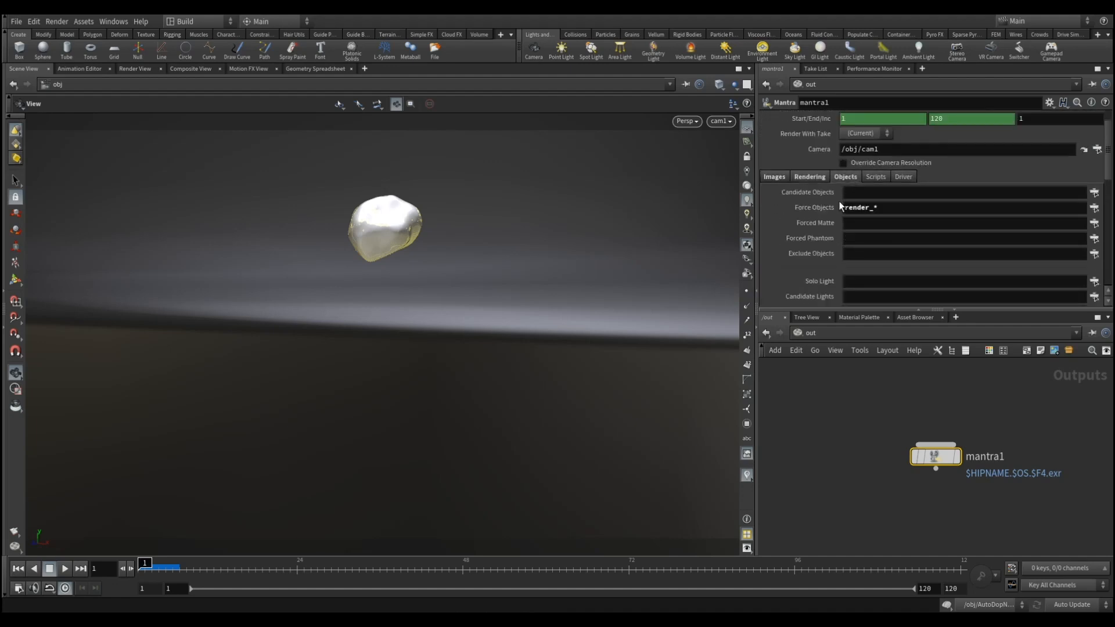
drag(889, 205, 824, 224)
click(880, 204)
click(878, 178)
click(892, 175)
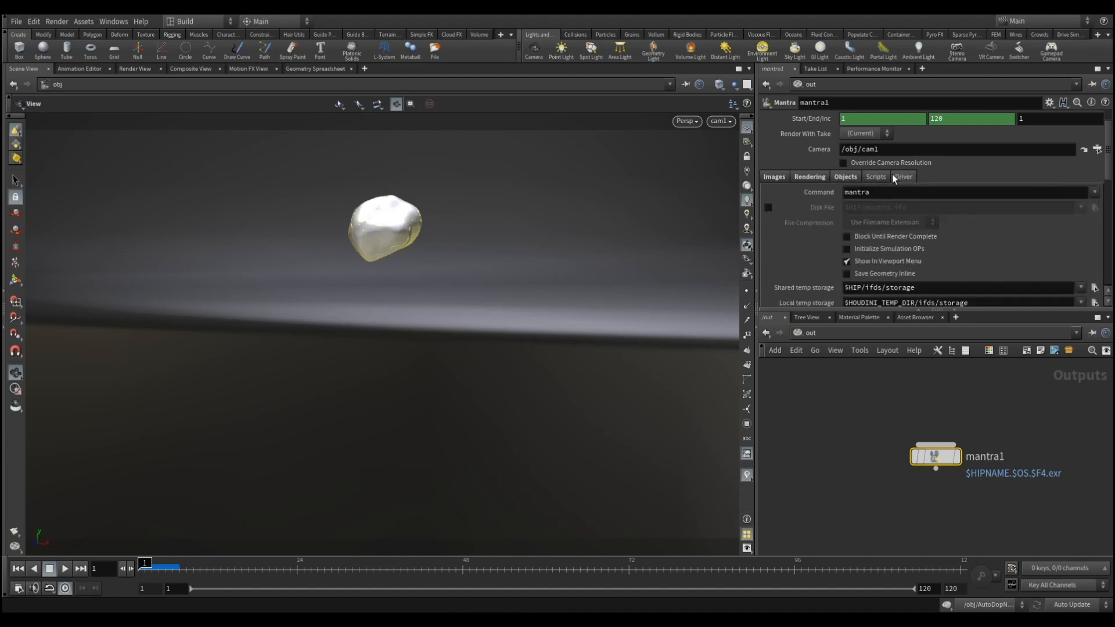
Recheck mantra1's motion blur and pixel sampling settings, and return to its image output settings.
click(813, 174)
scroll(806, 224, down, 5)
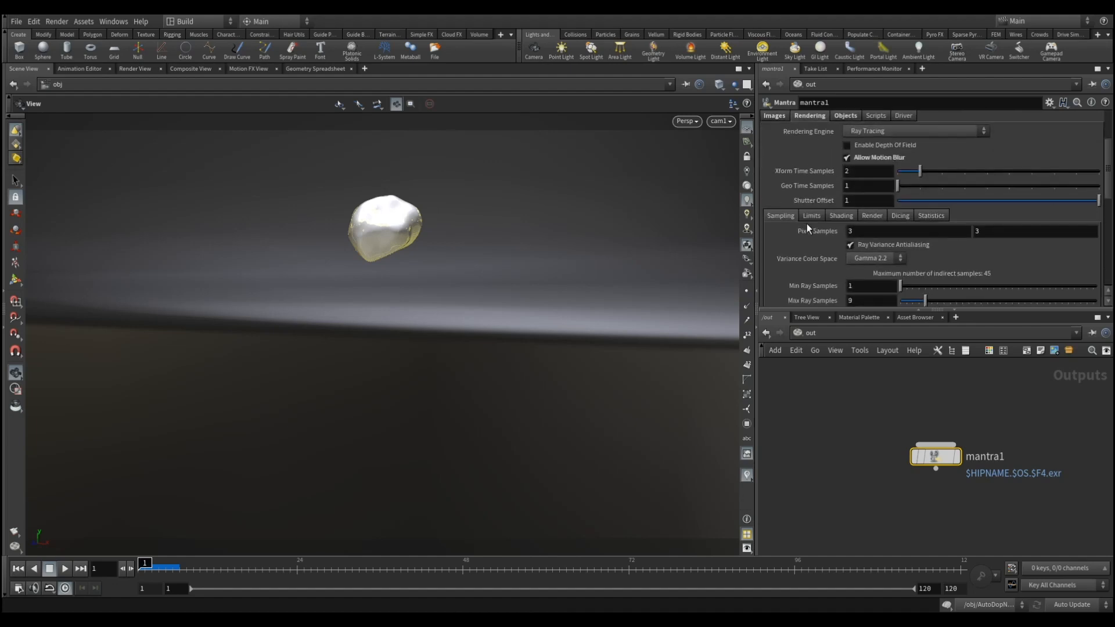
scroll(810, 235, up, 5)
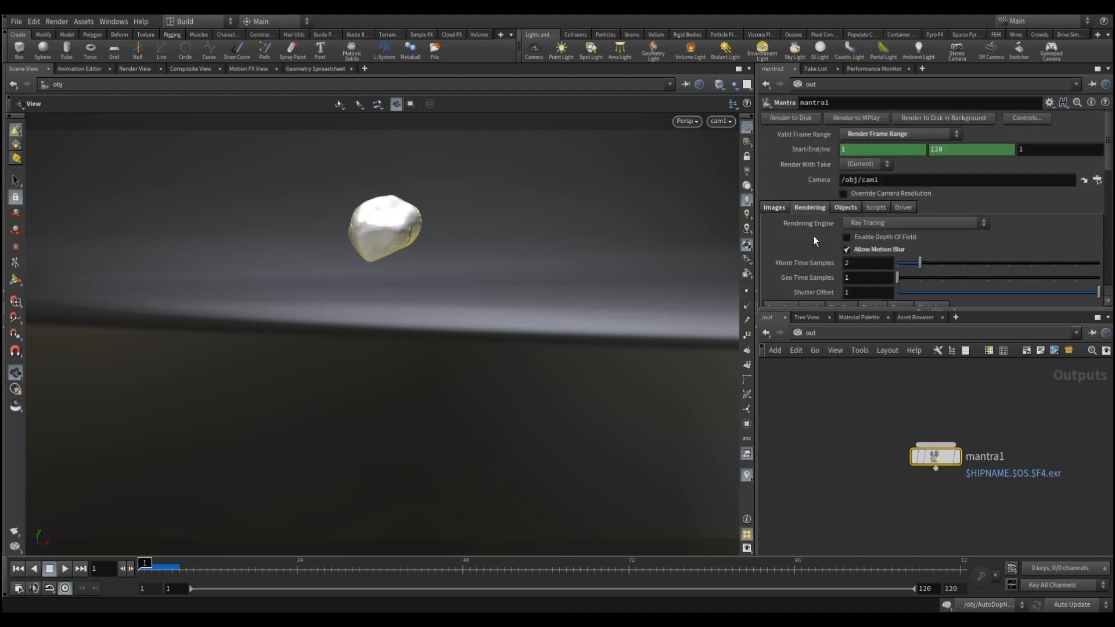
click(775, 208)
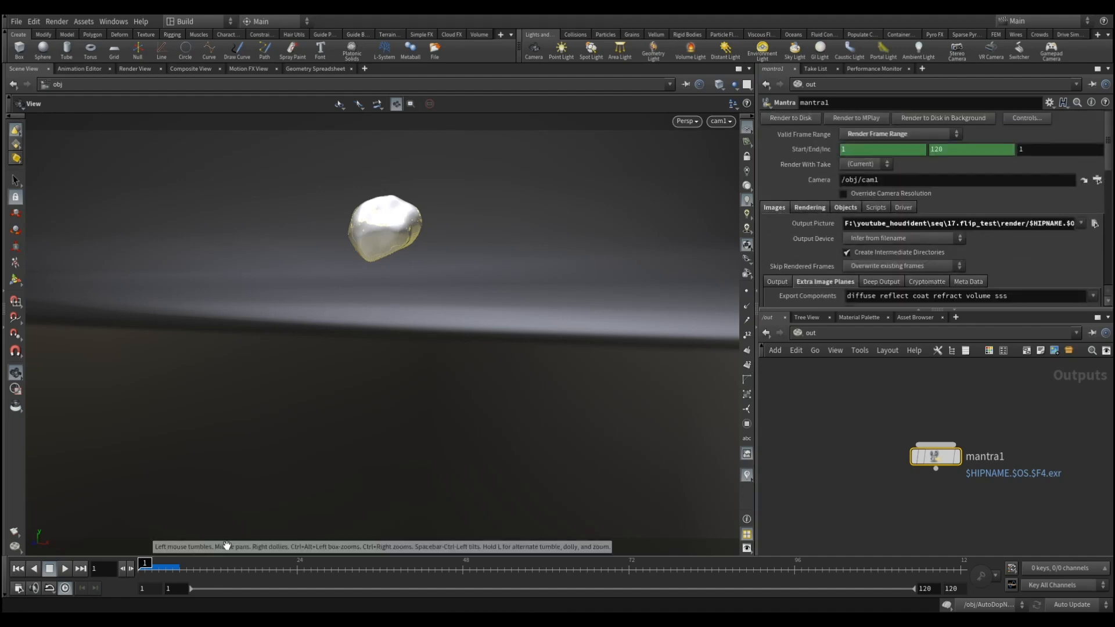
Play the simulation through cam1, check the viewport's lighting and material options, and toggle material display off and on to compare the shading.
click(63, 568)
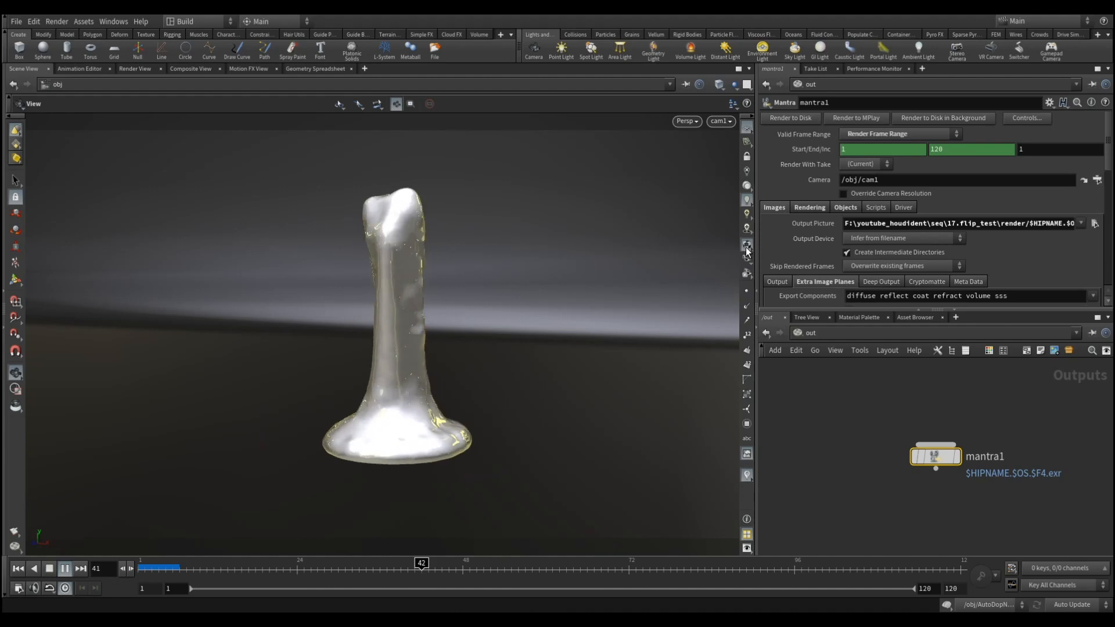
click(746, 199)
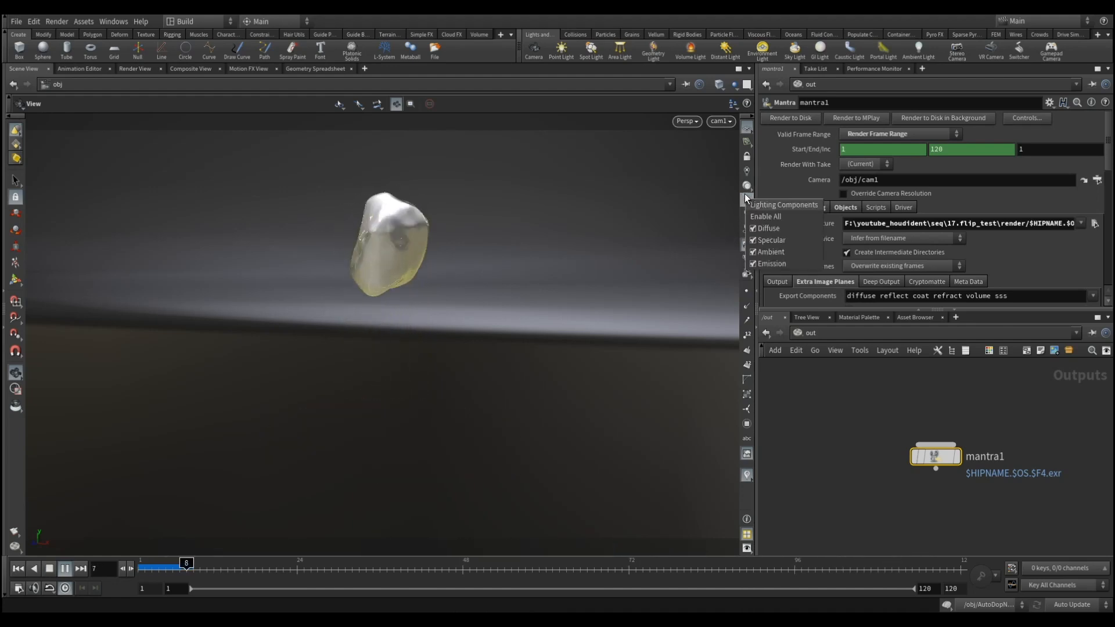
click(743, 241)
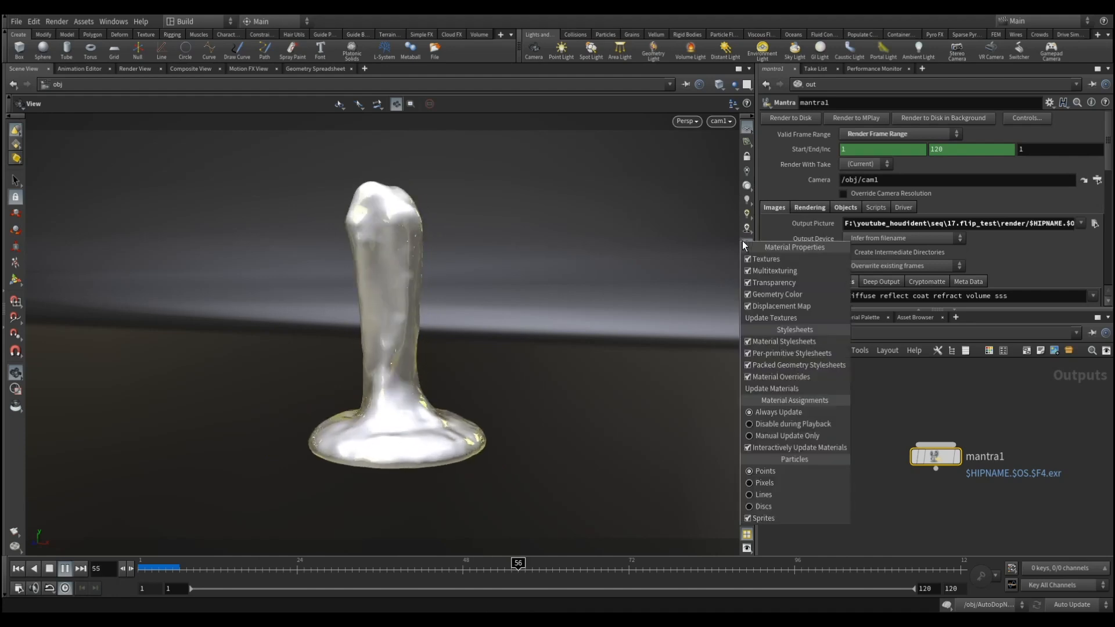
click(764, 229)
click(747, 246)
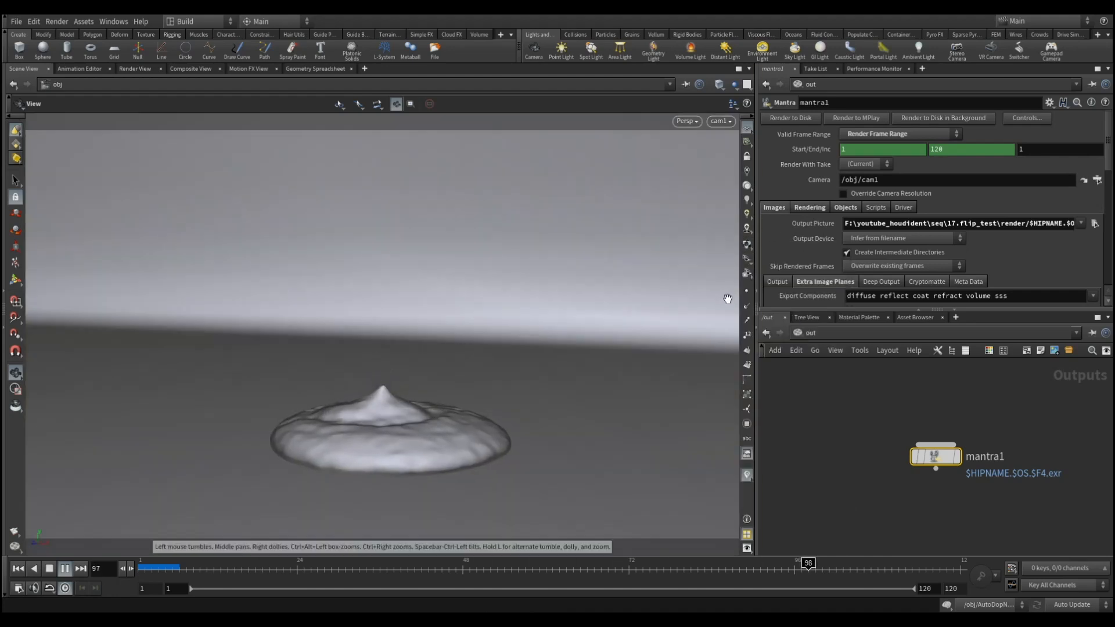
click(747, 247)
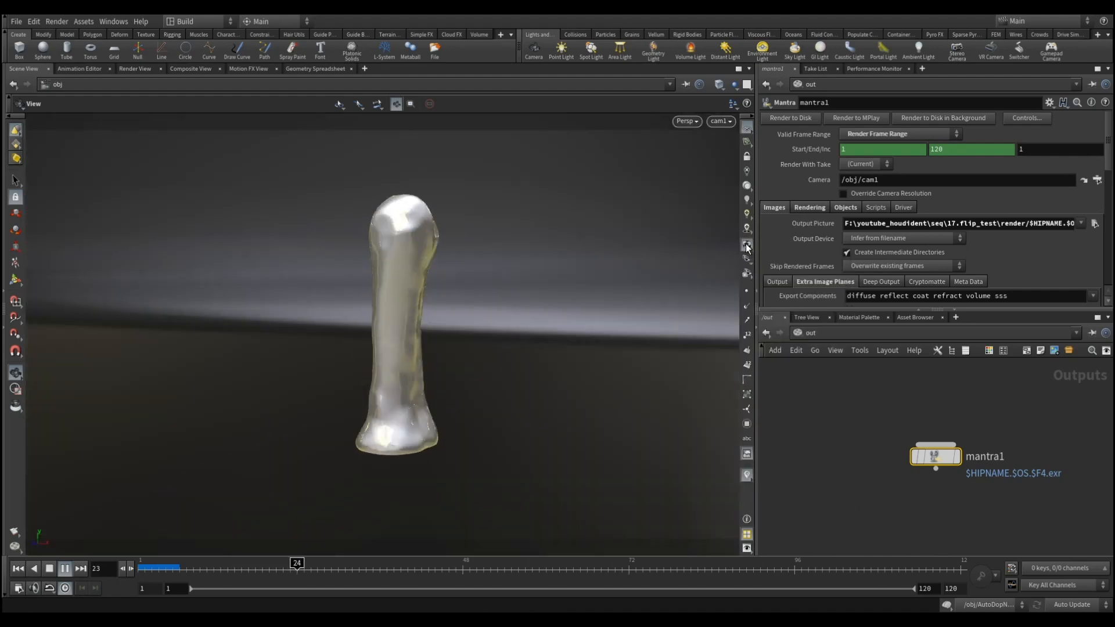
click(747, 247)
click(747, 247)
click(747, 247)
click(747, 247)
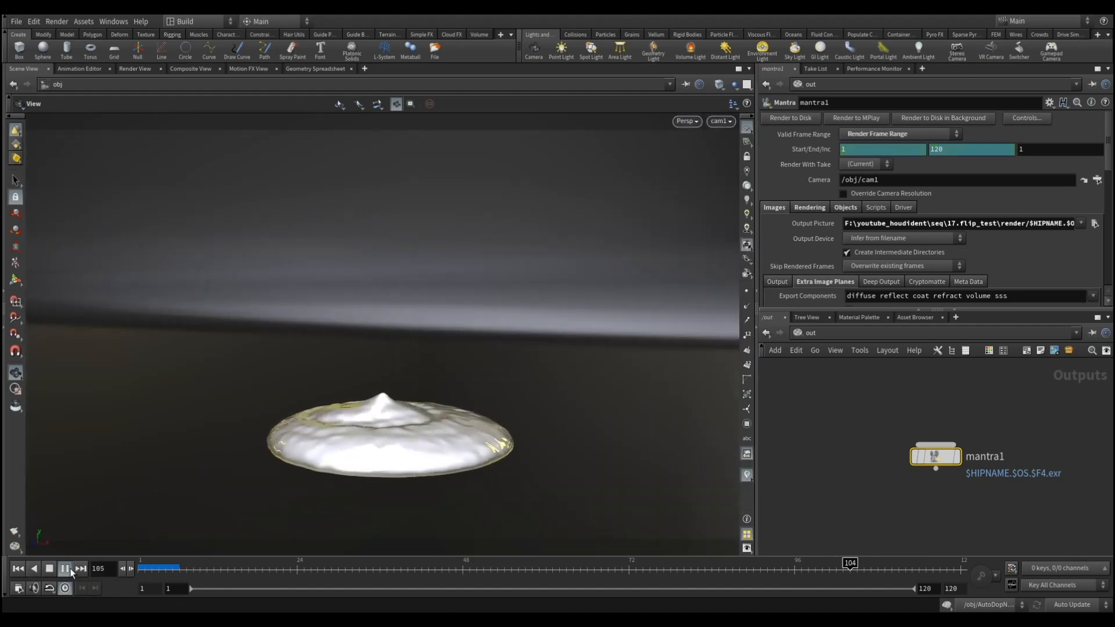
Stop playback at frame 55 and render that frame with /out/mantra1 in the Render View.
drag(546, 567, 511, 571)
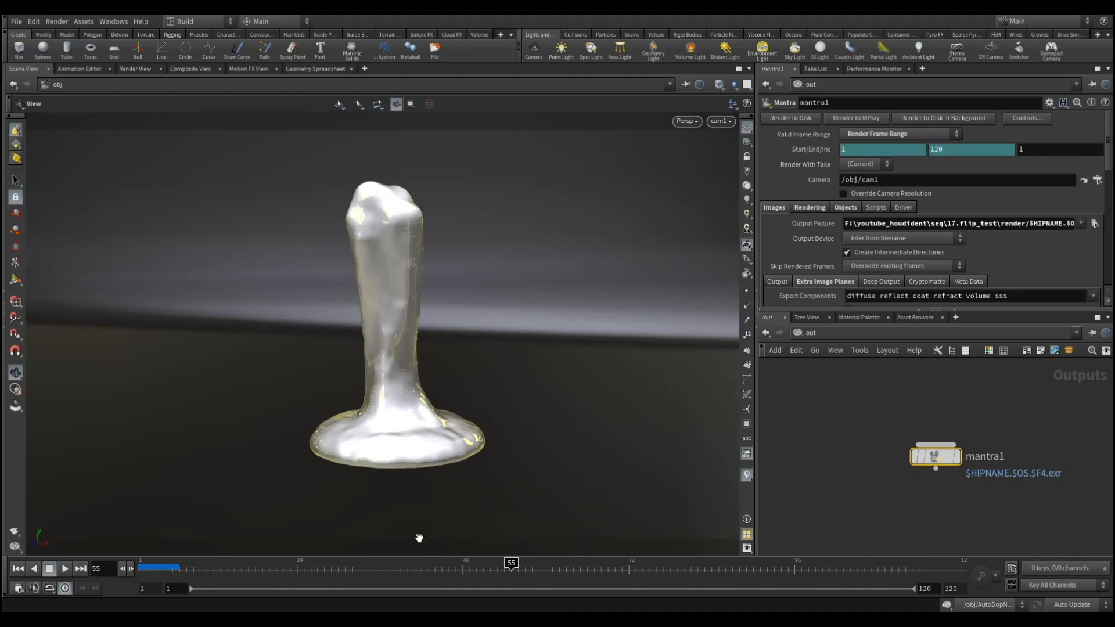
click(139, 69)
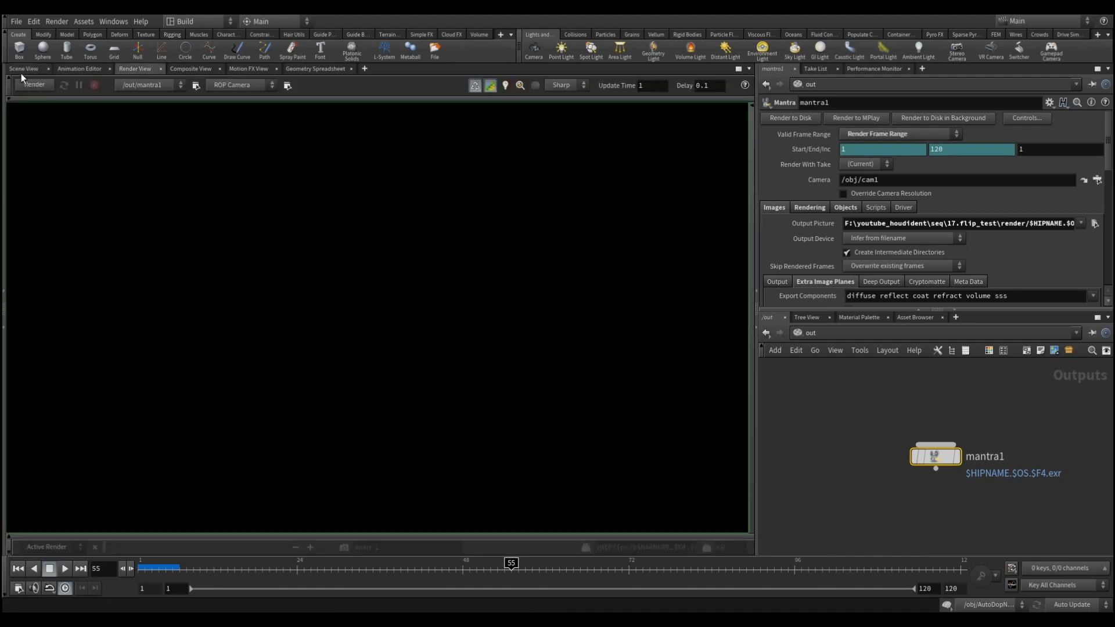
click(34, 84)
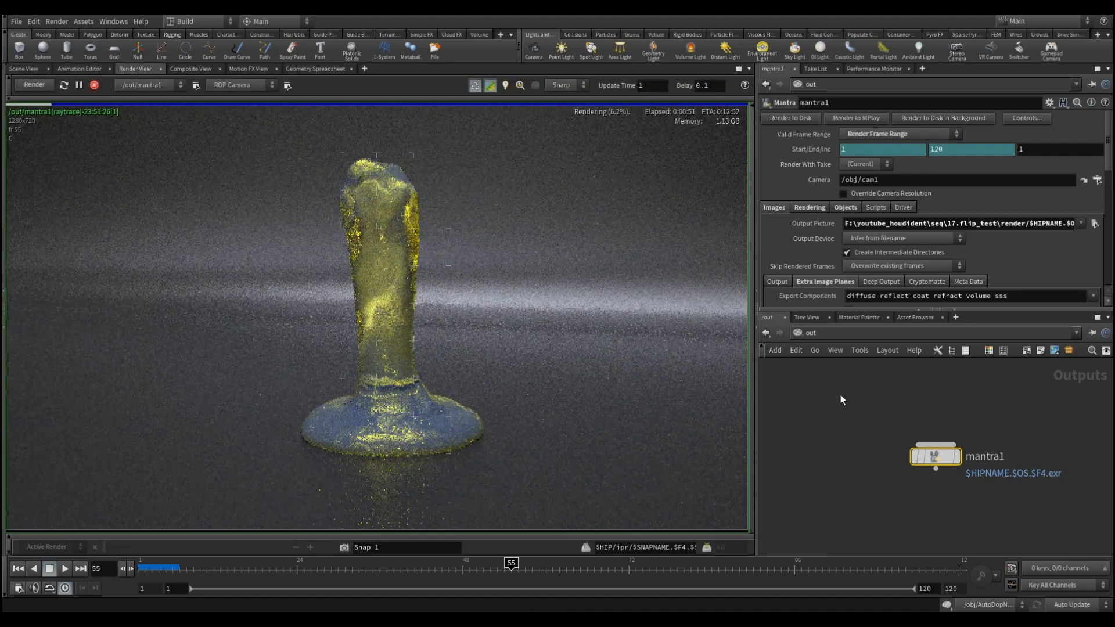